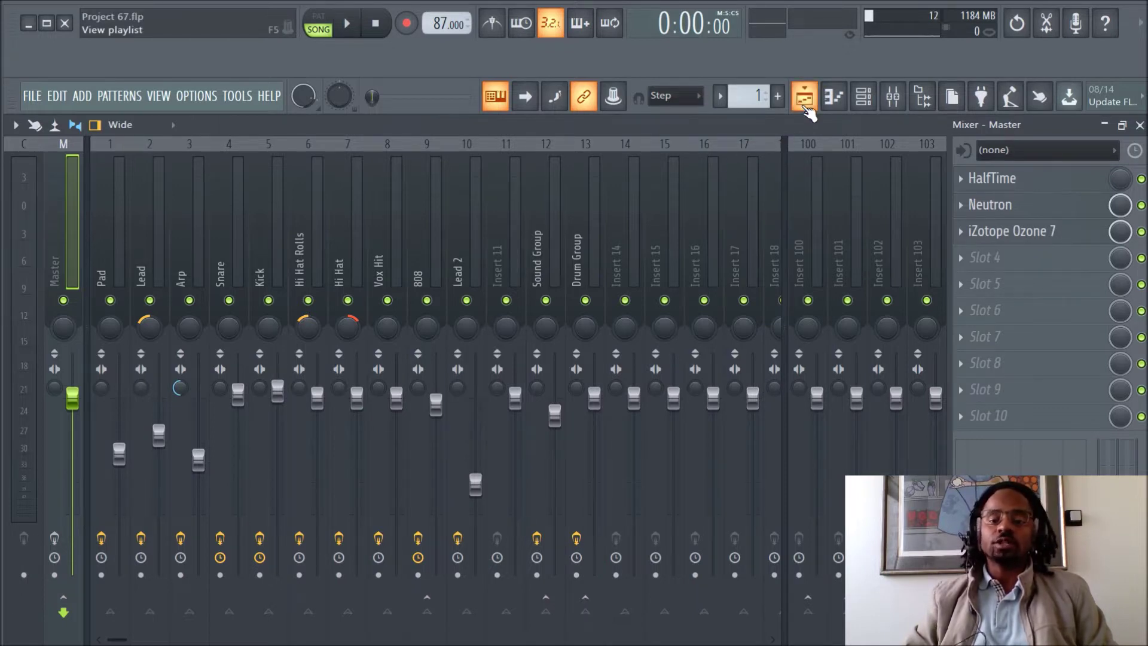
Swap the Mixer for the Playlist arrangement of Project 67.
{"action": "left_click", "coordinate": [805, 105]}
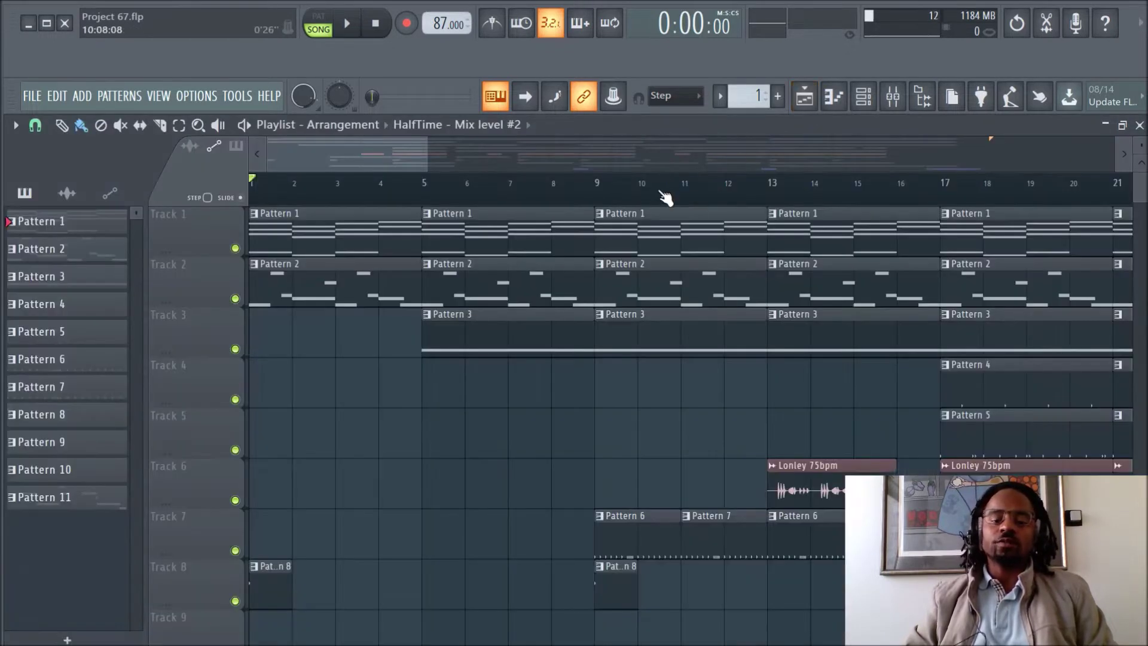
Scroll the playlist and open Track 2's Pattern 2 clip in the Xpand!2 piano roll.
{"action": "scroll", "coordinate": [665, 195], "scroll_direction": "down", "scroll_amount": 3}
{"action": "scroll", "coordinate": [665, 197], "scroll_direction": "down", "scroll_amount": 1}
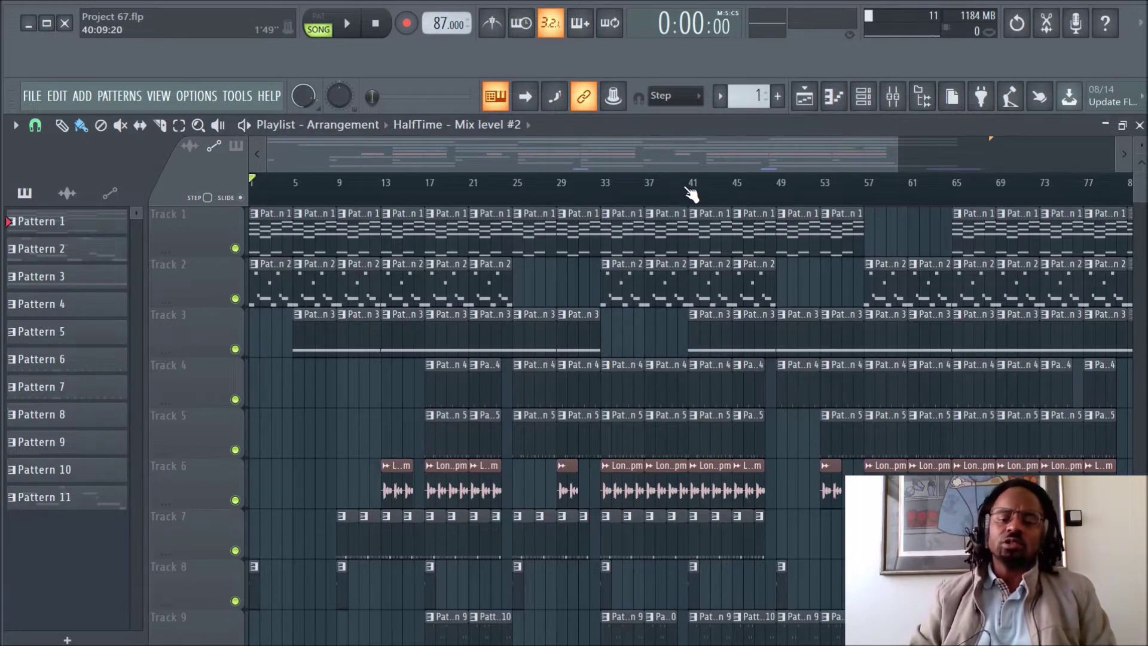
{"action": "scroll", "coordinate": [690, 191], "scroll_direction": "up", "scroll_amount": 4}
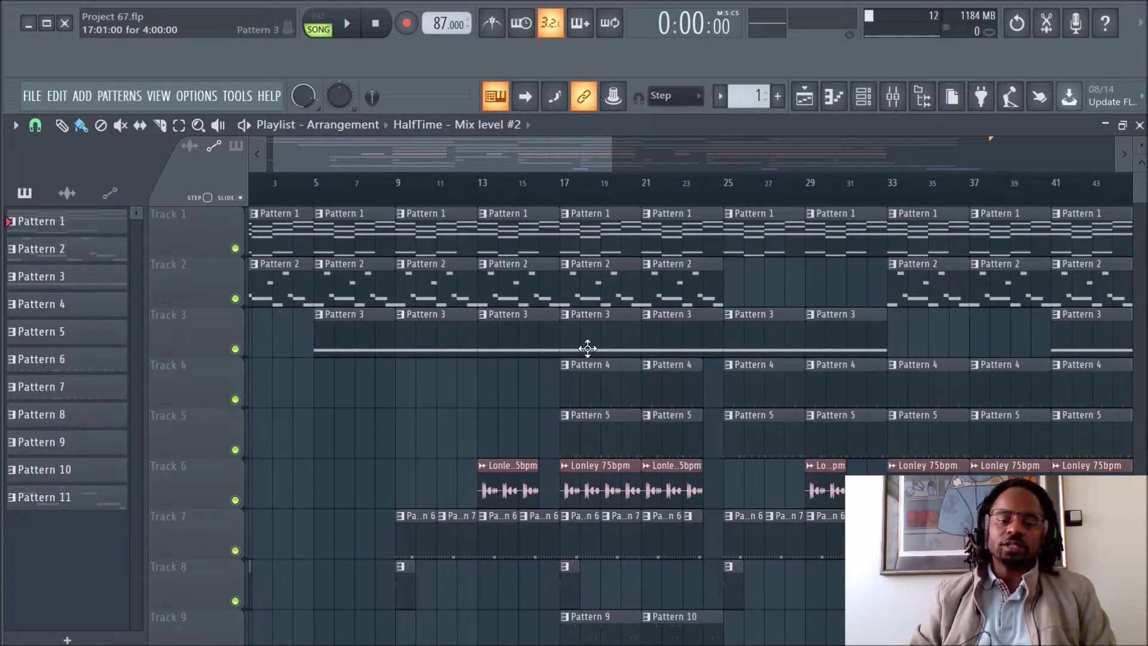
{"action": "scroll", "coordinate": [587, 345], "scroll_direction": "down", "scroll_amount": 2}
{"action": "scroll", "coordinate": [588, 345], "scroll_direction": "up", "scroll_amount": 2}
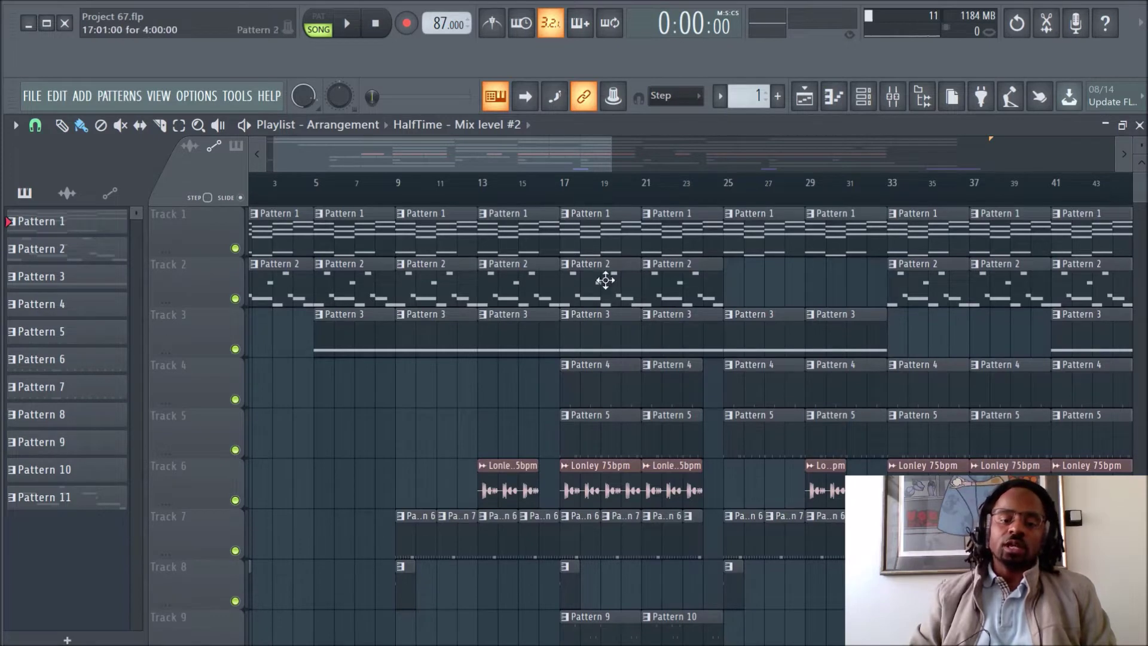
{"action": "scroll", "coordinate": [616, 309], "scroll_direction": "down", "scroll_amount": 1}
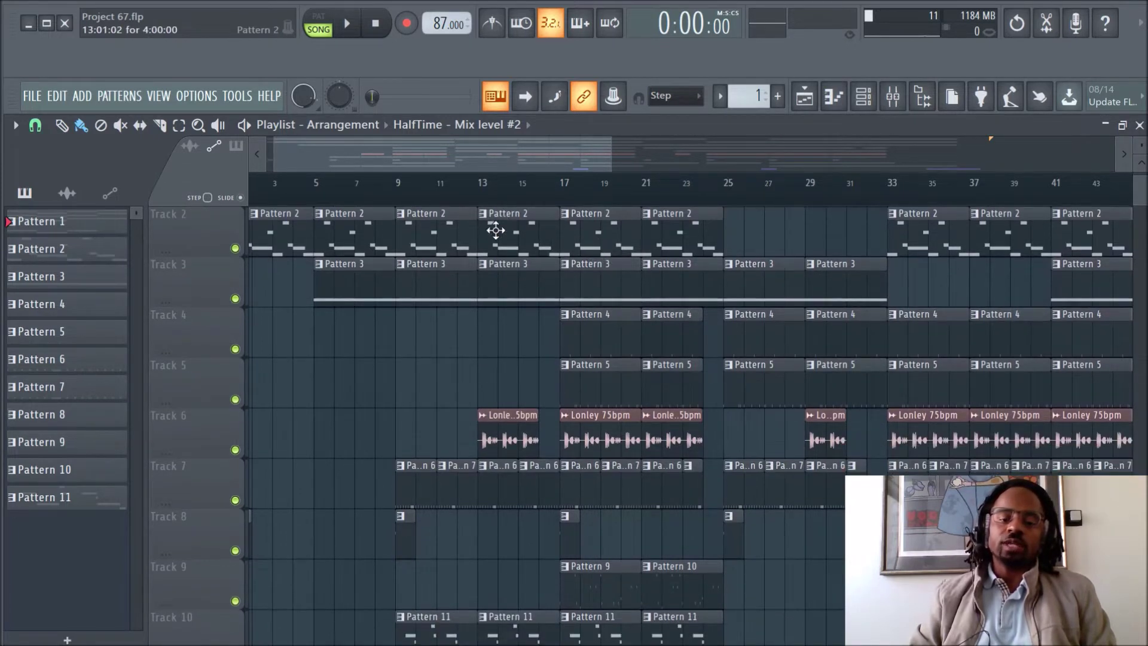
{"action": "double_click", "coordinate": [521, 243]}
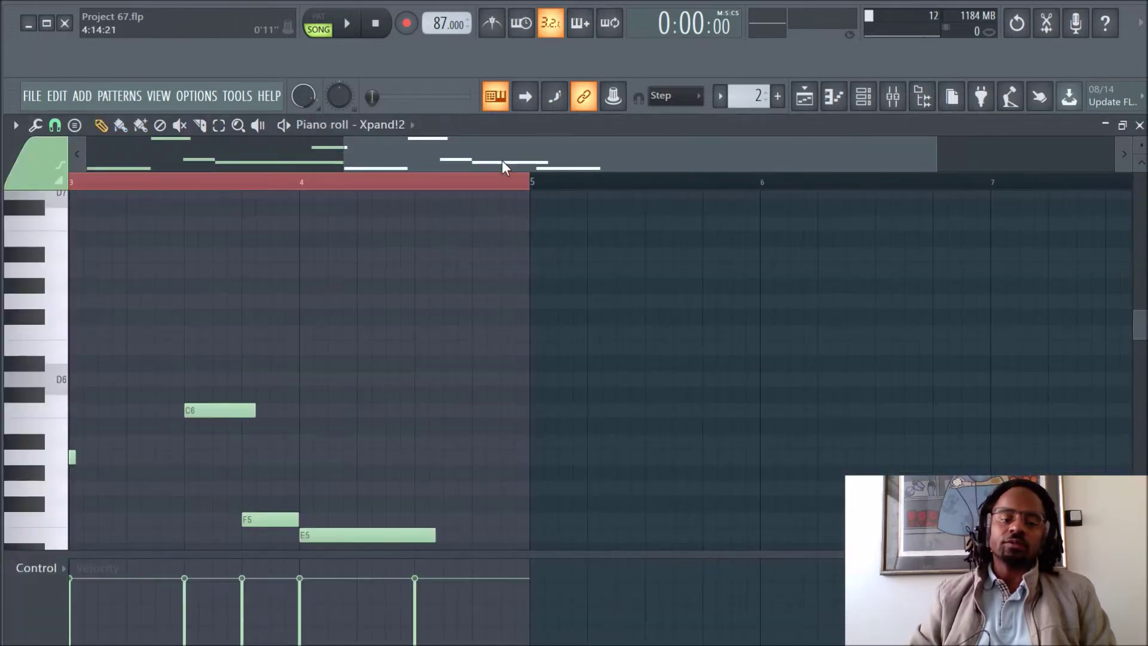
Review the four-bar Xpand!2 melody (D5, E5, F5, A5, C6), then return to the playlist.
{"action": "left_click_drag", "start_coordinate": [501, 160], "coordinate": [244, 156]}
{"action": "scroll", "coordinate": [410, 193], "scroll_direction": "down", "scroll_amount": 2}
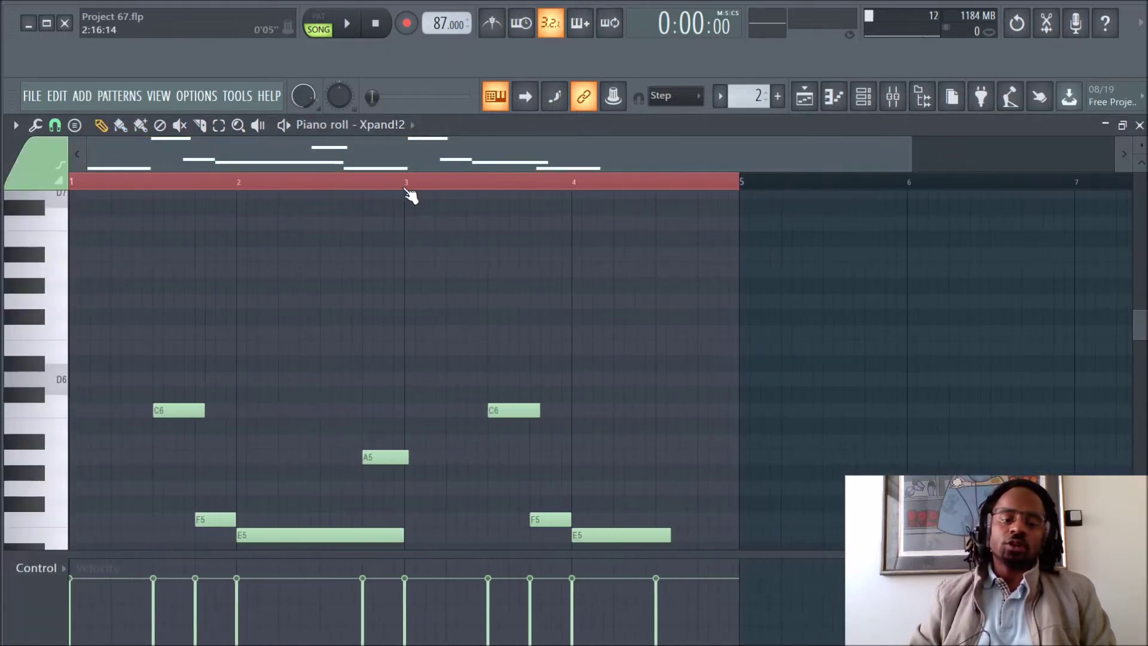
{"action": "scroll", "coordinate": [469, 295], "scroll_direction": "down", "scroll_amount": 5}
{"action": "scroll", "coordinate": [470, 295], "scroll_direction": "up", "scroll_amount": 3}
{"action": "scroll", "coordinate": [470, 295], "scroll_direction": "up", "scroll_amount": 3}
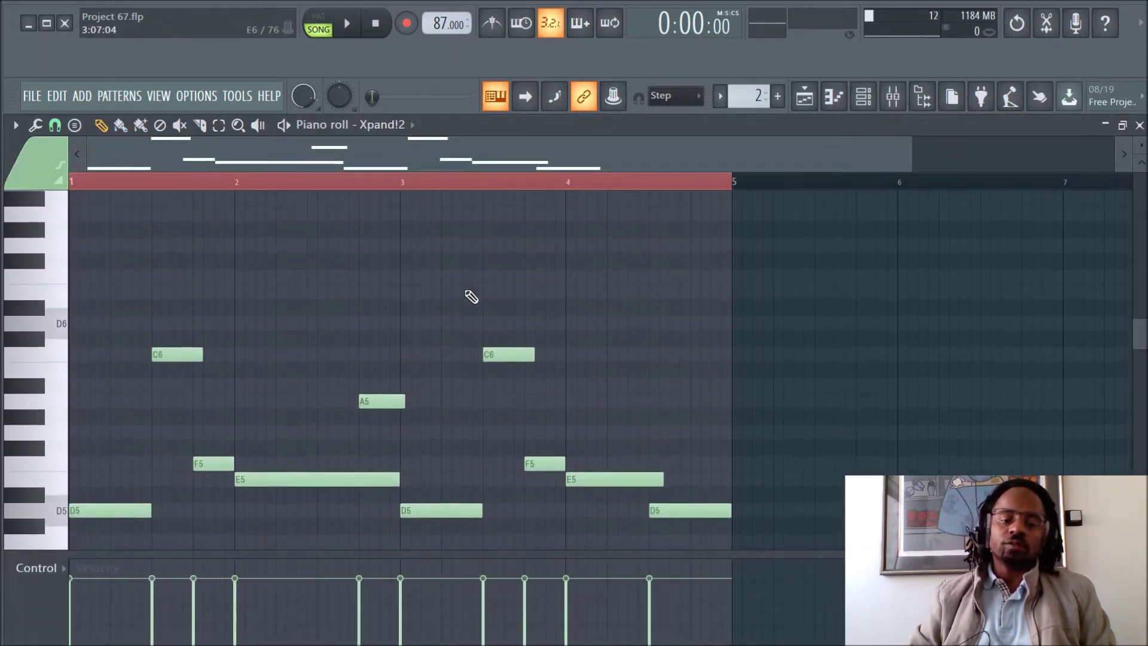
{"action": "left_click", "coordinate": [896, 113]}
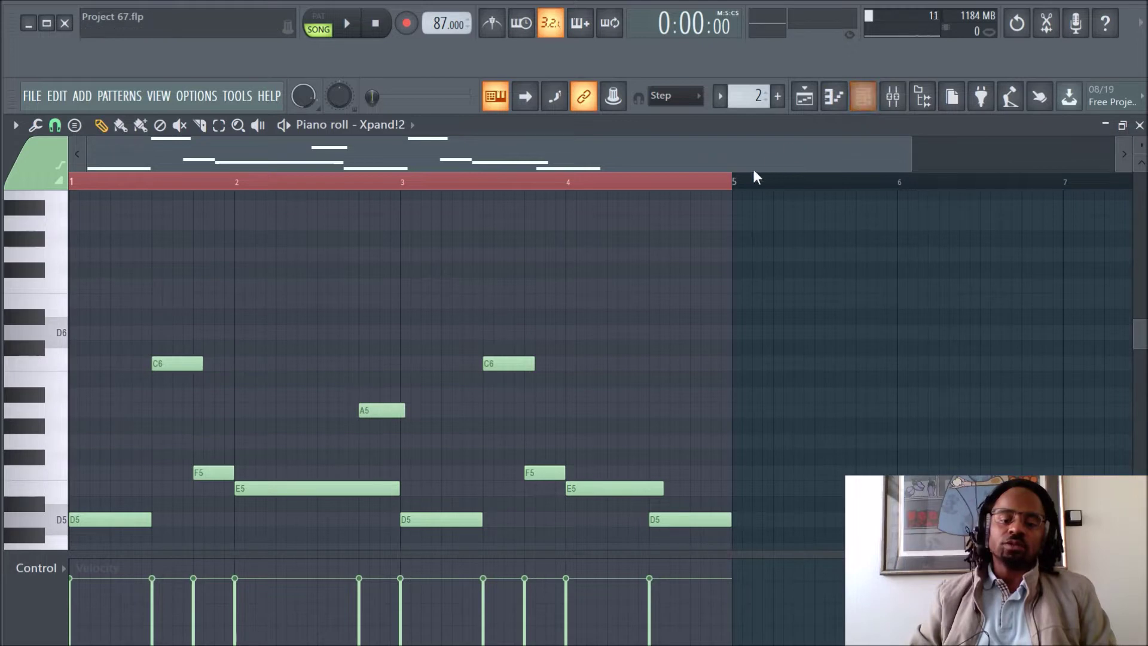
Check Omnisphere's Shimmering Octosquares patch from the channel rack, then close the plugin window.
{"action": "left_click", "coordinate": [805, 97]}
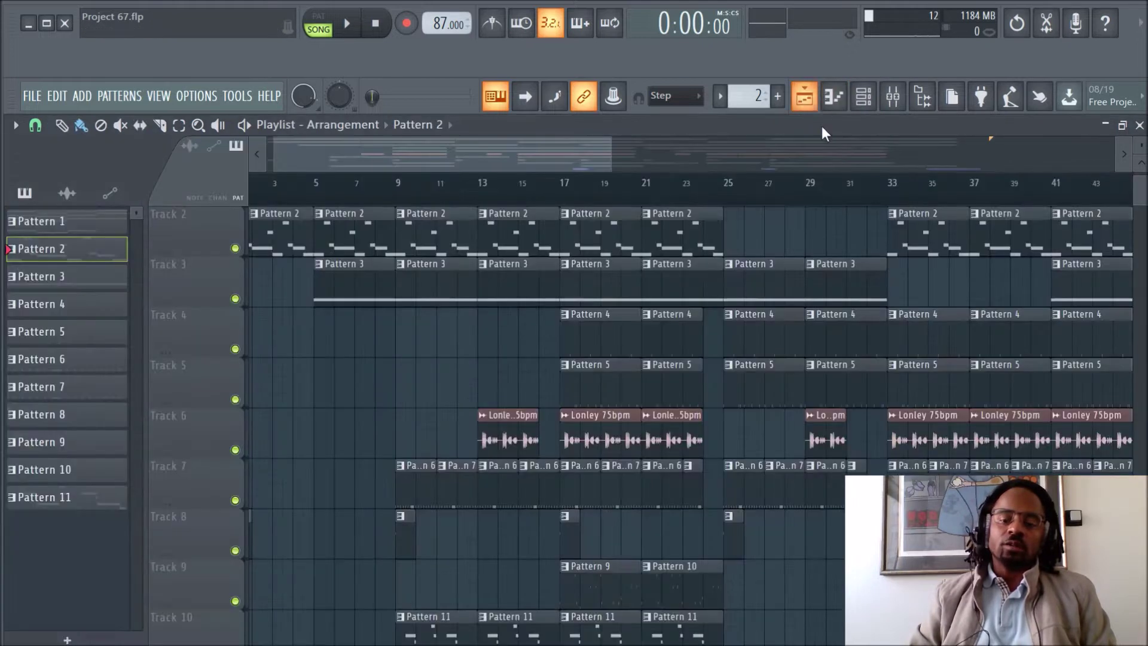
{"action": "scroll", "coordinate": [761, 190], "scroll_direction": "down", "scroll_amount": 2}
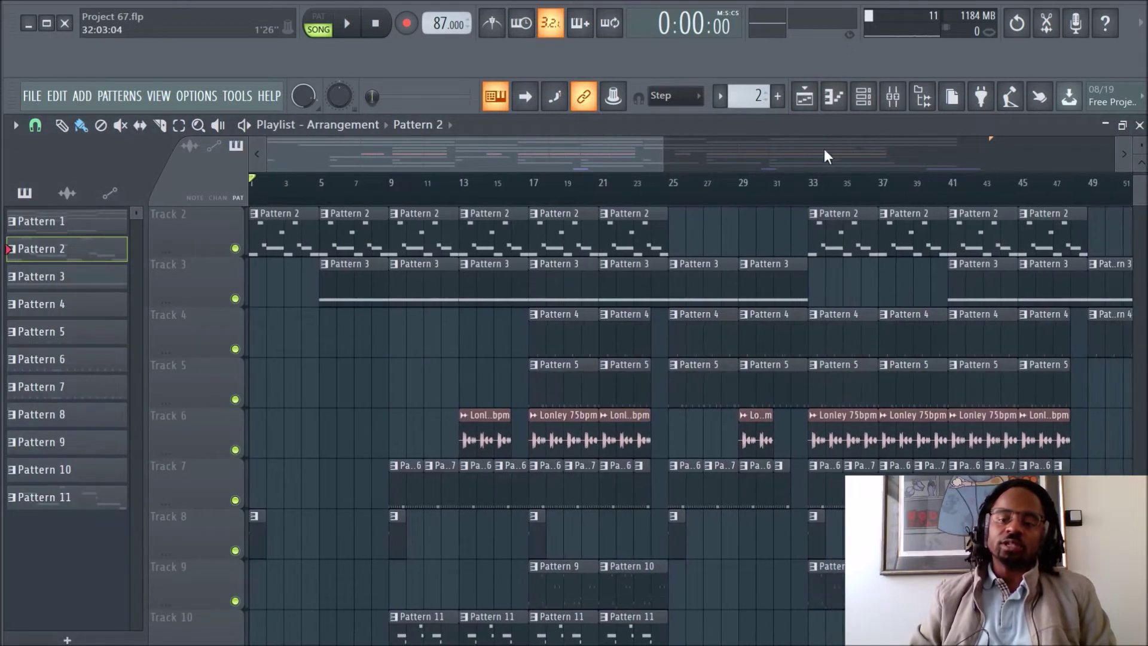
{"action": "left_click", "coordinate": [864, 102]}
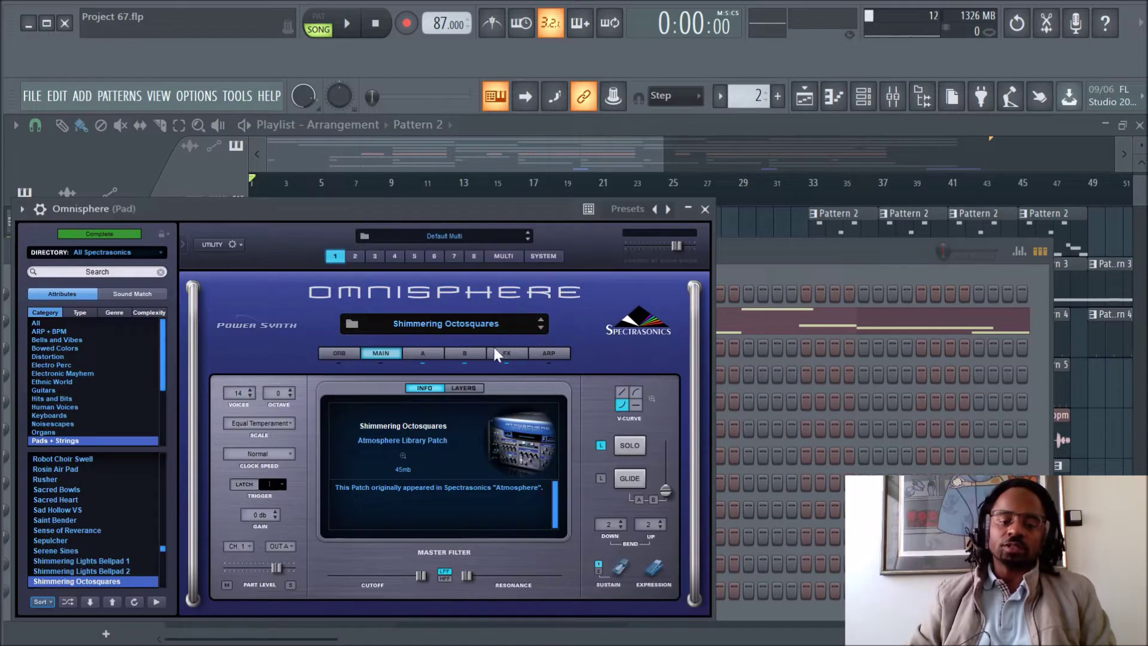
{"action": "left_click", "coordinate": [705, 208]}
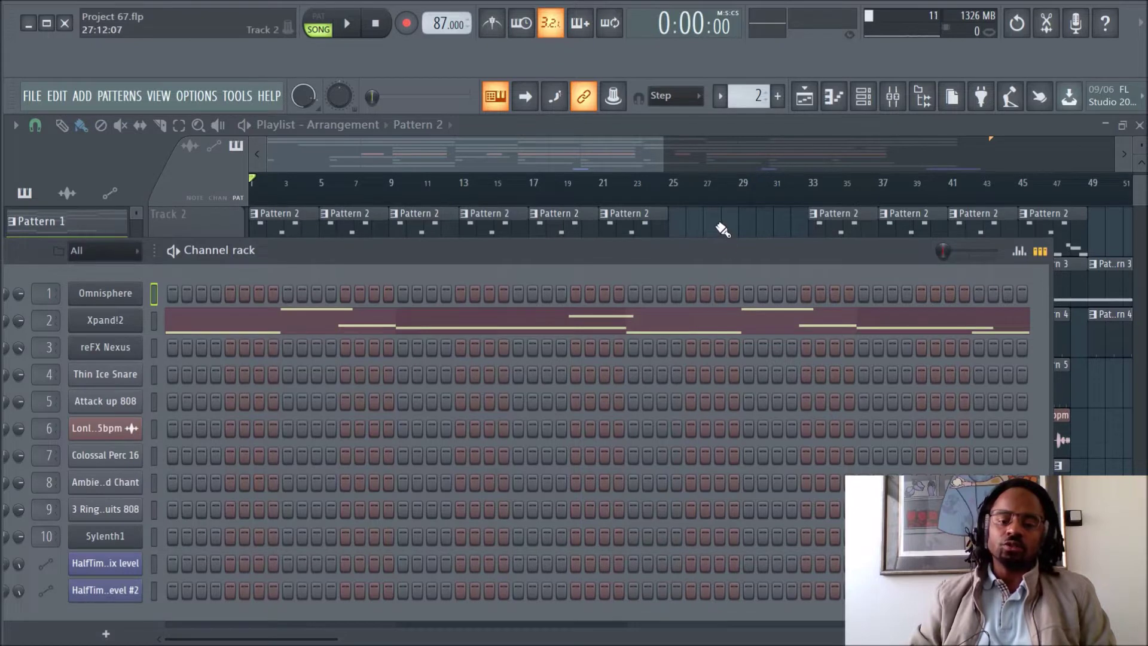
Close the channel rack (F6), bring bar 1 into view, and make Pattern 2 current.
{"action": "key", "text": "F6"}
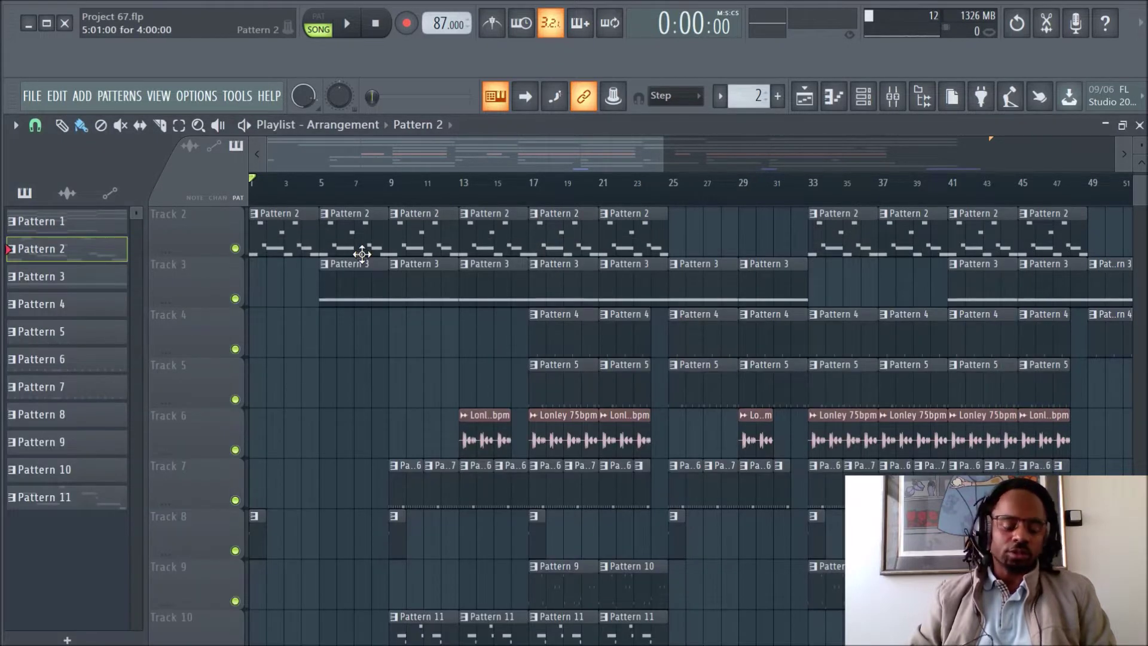
{"action": "scroll", "coordinate": [428, 200], "scroll_direction": "up", "scroll_amount": 4}
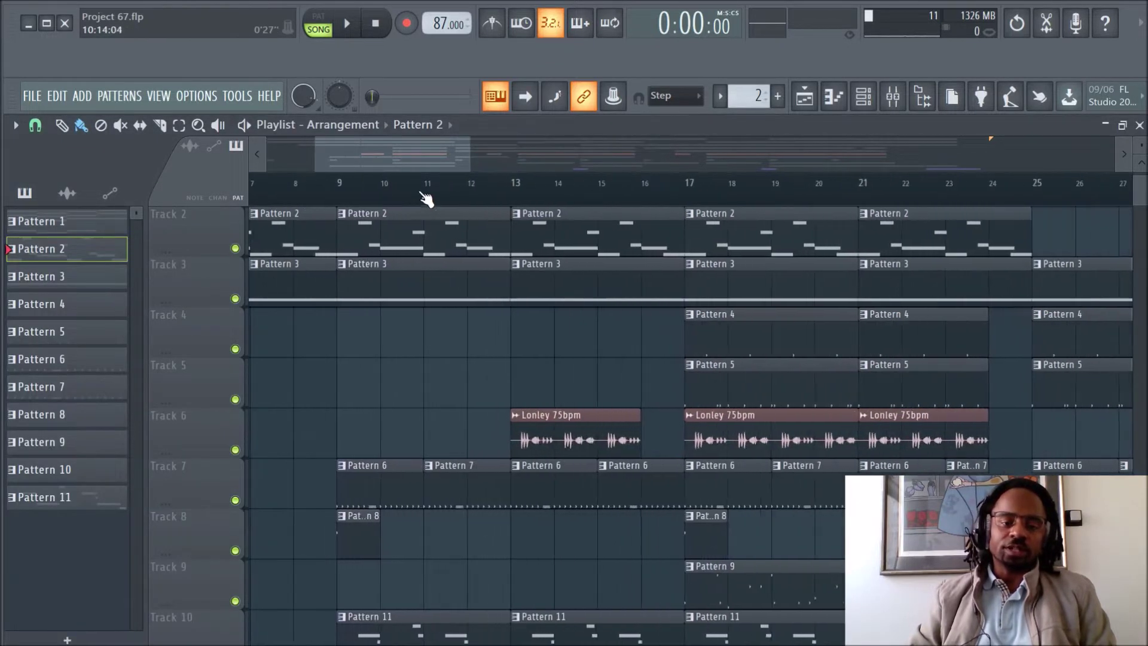
{"action": "left_click_drag", "start_coordinate": [400, 153], "coordinate": [260, 162]}
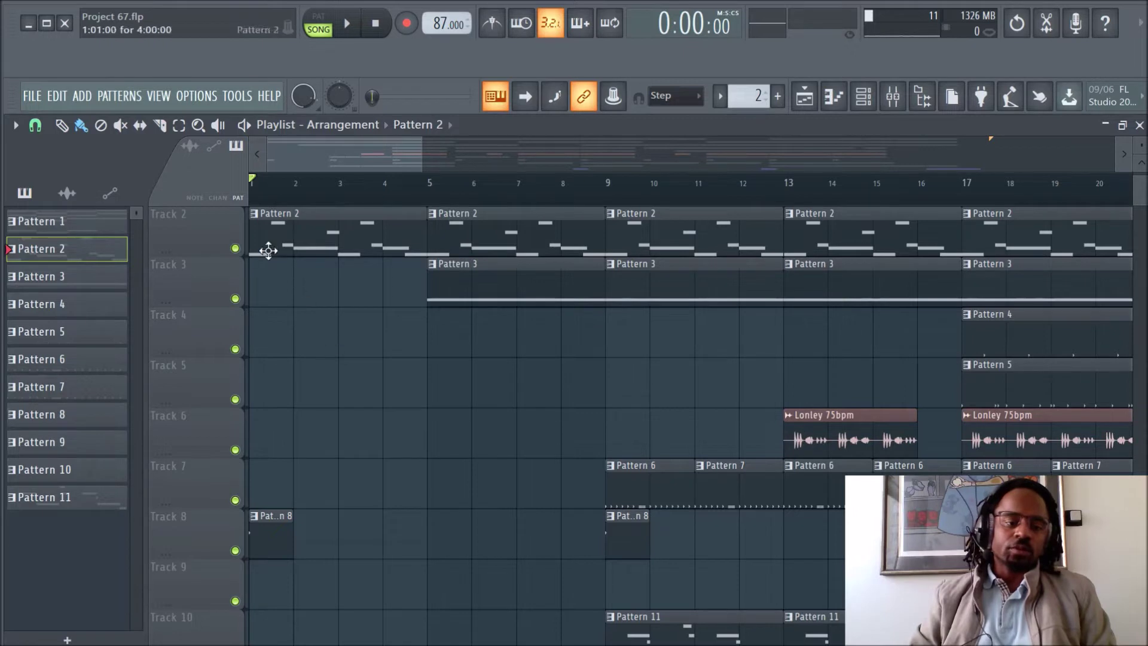
{"action": "left_click", "coordinate": [53, 284]}
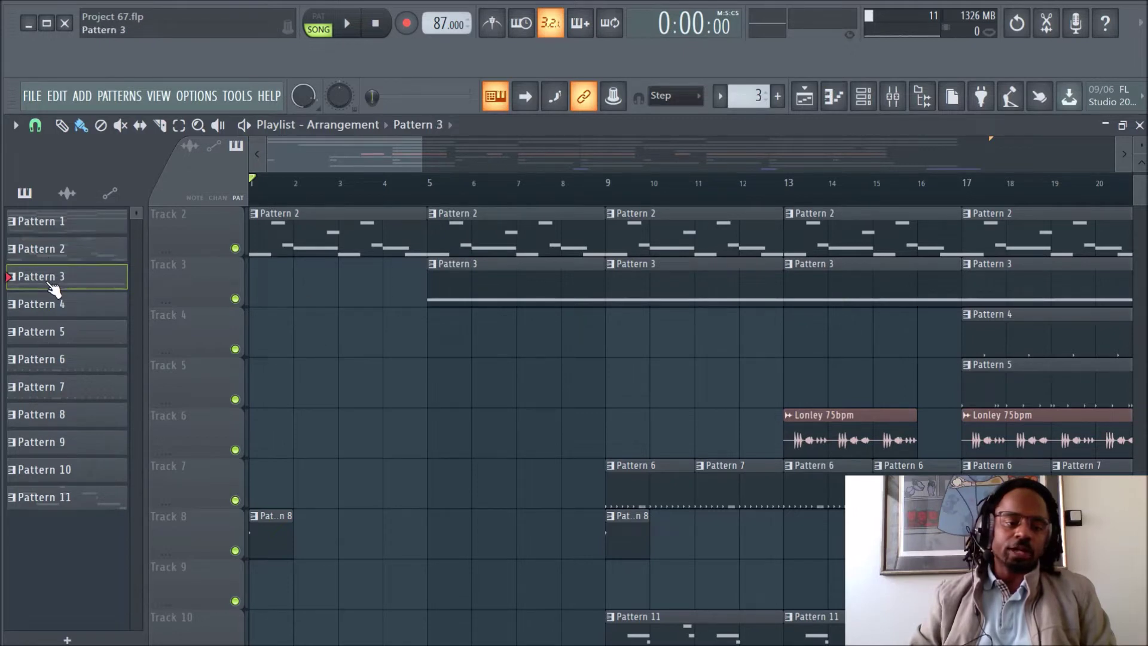
{"action": "left_click", "coordinate": [66, 254]}
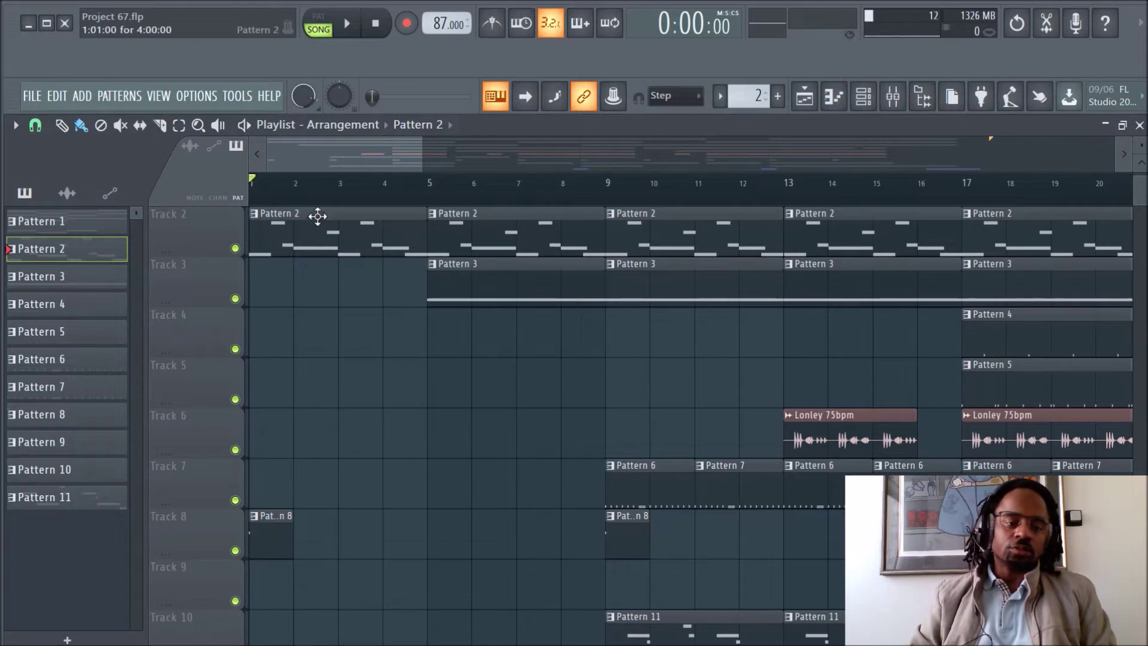
Look through the Edit and playlist options menus, then open the Patterns menu.
{"action": "left_click", "coordinate": [57, 96]}
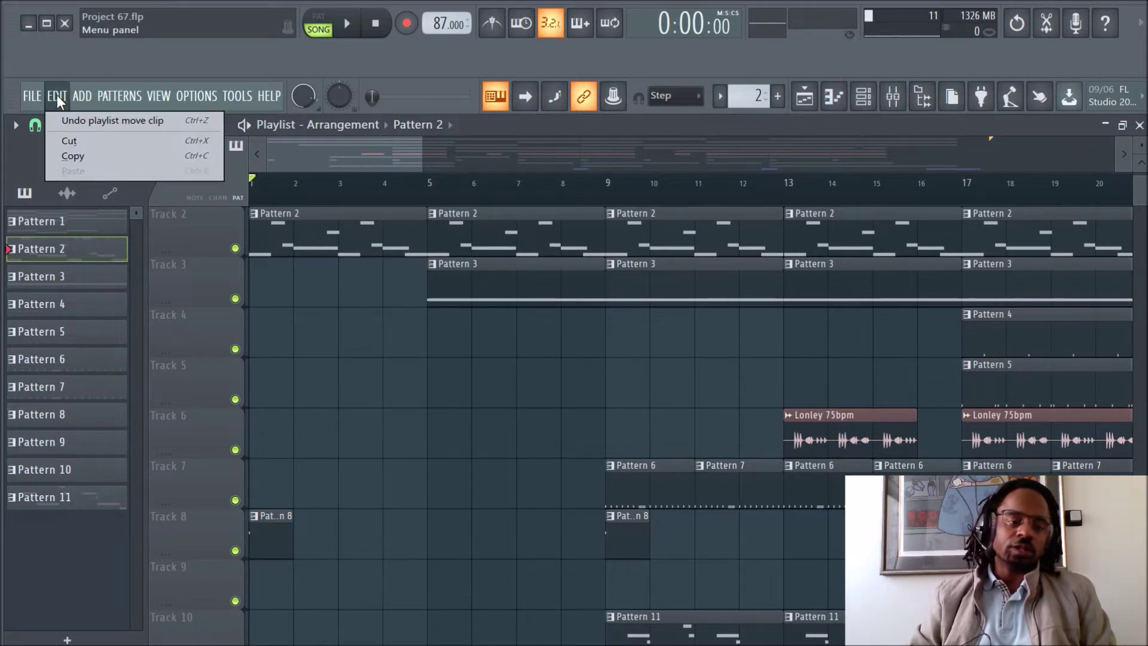
{"action": "left_click", "coordinate": [333, 223]}
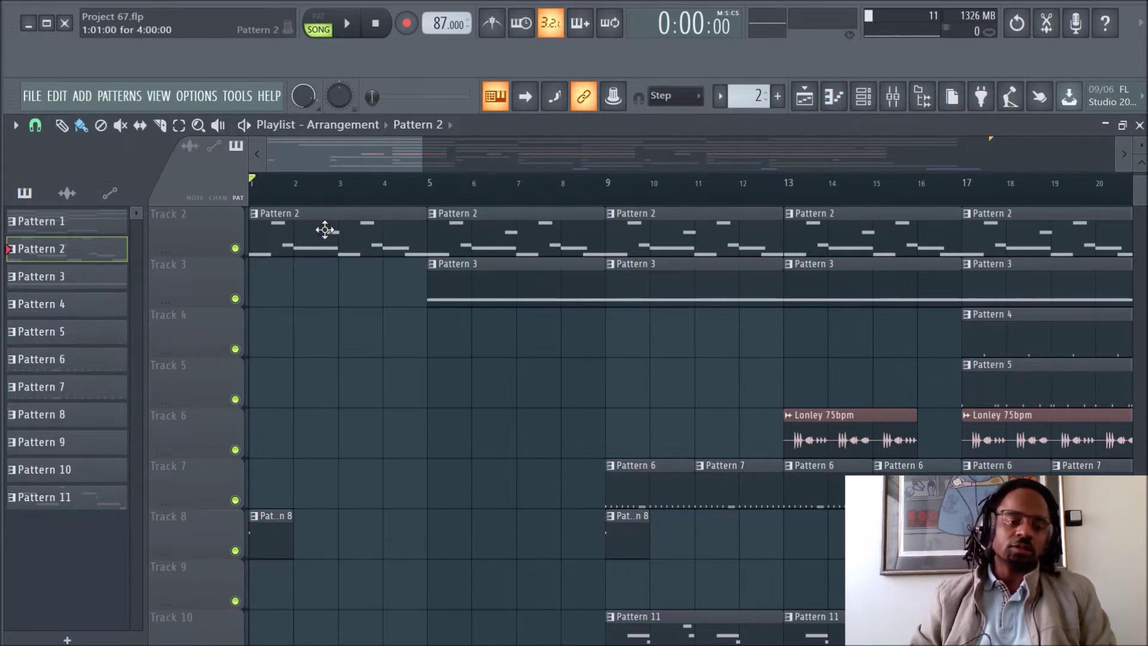
{"action": "left_click", "coordinate": [14, 126]}
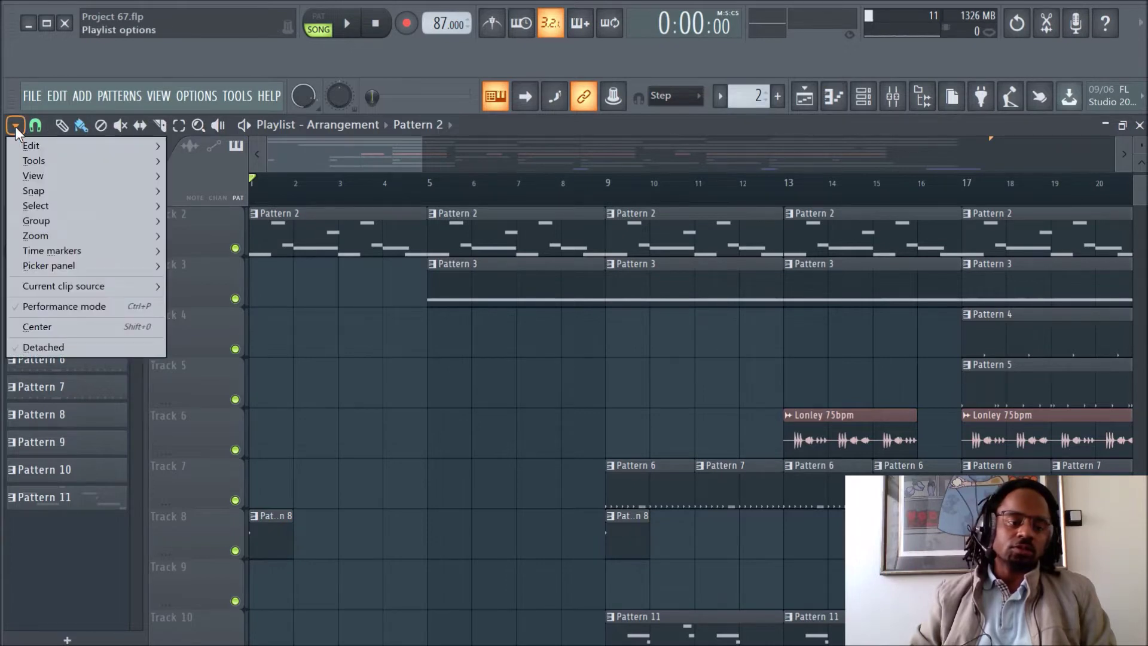
{"action": "mouse_move", "coordinate": [29, 146]}
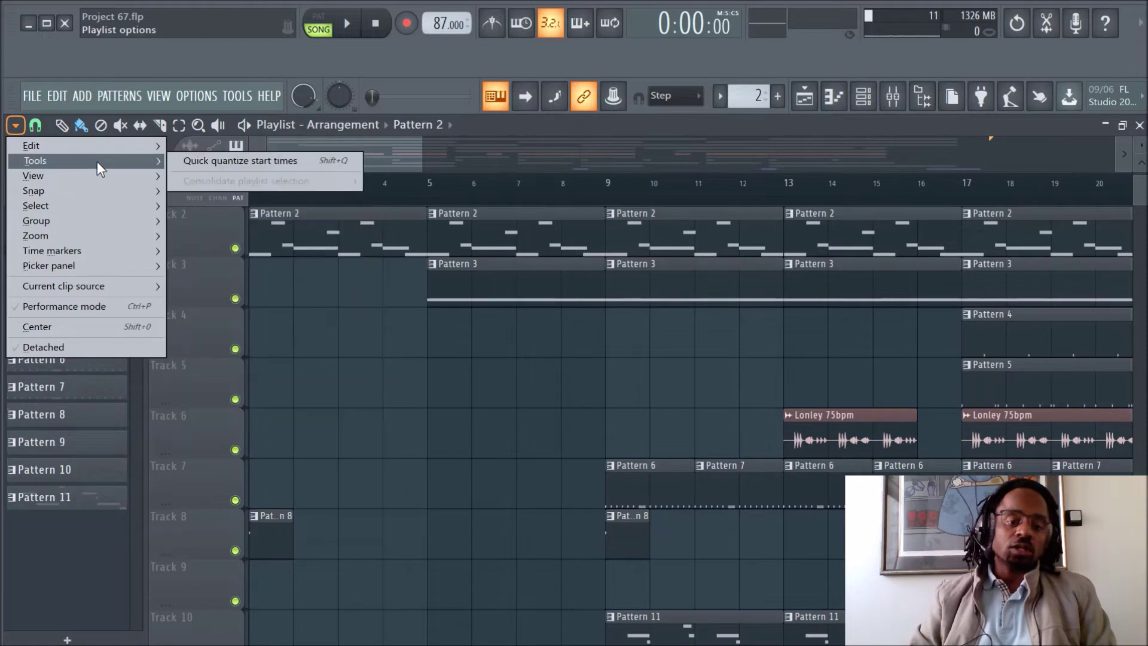
{"action": "left_click", "coordinate": [381, 351]}
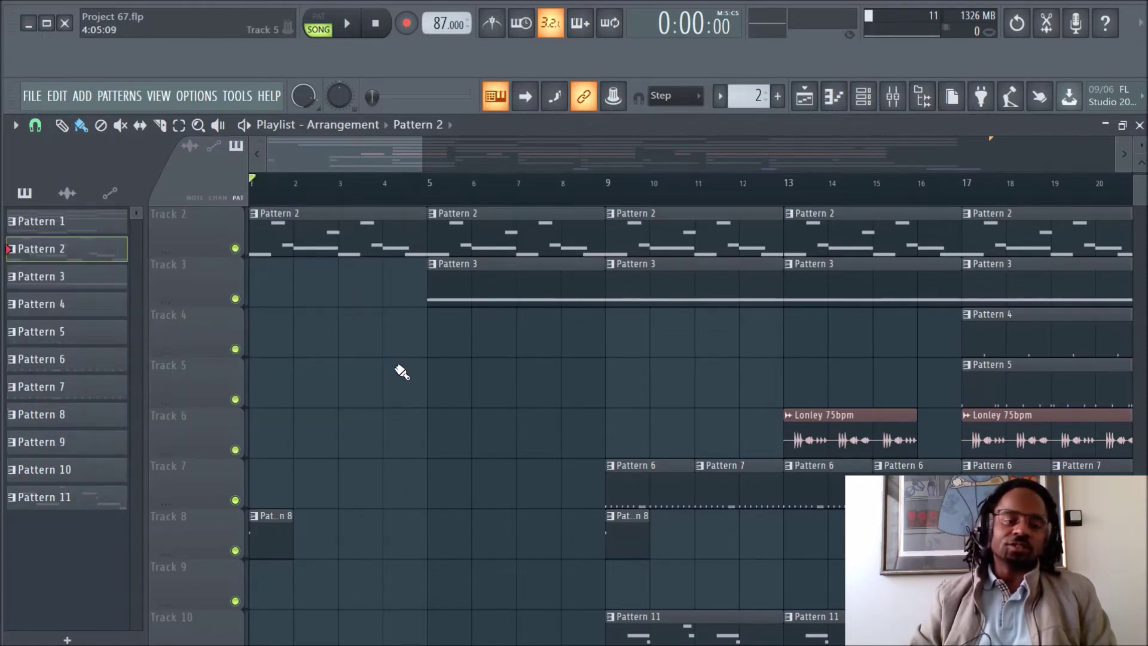
{"action": "left_click", "coordinate": [112, 98]}
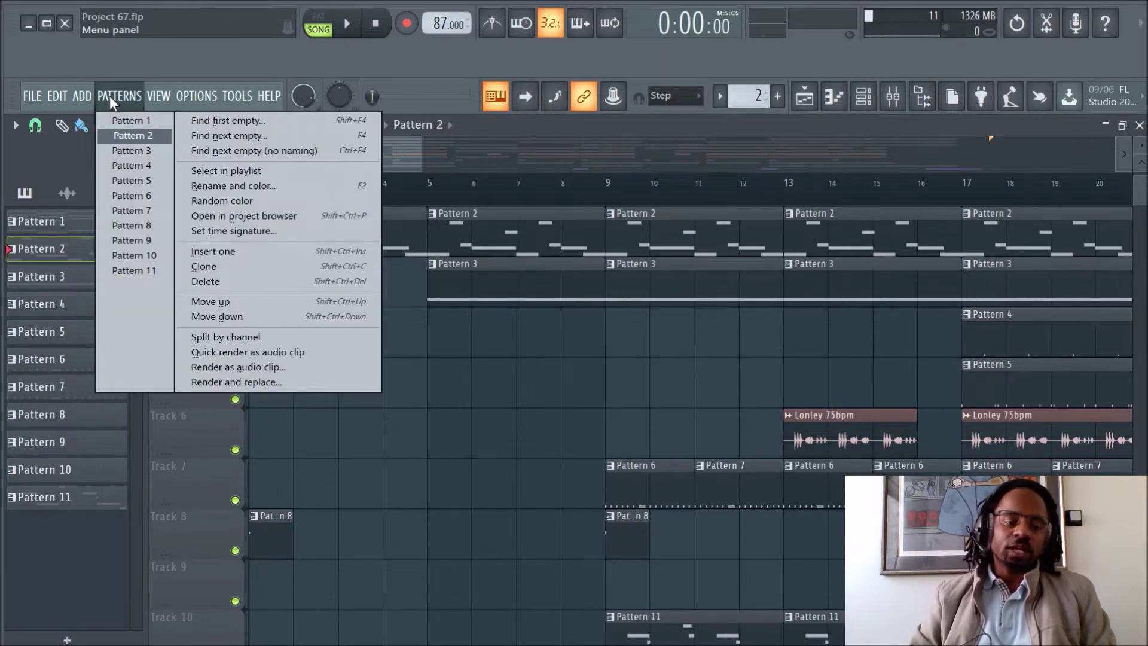
Render Pattern 2 to a 16-bit WAV audio clip, Pattern 2_2.wav.
{"action": "left_click", "coordinate": [243, 368]}
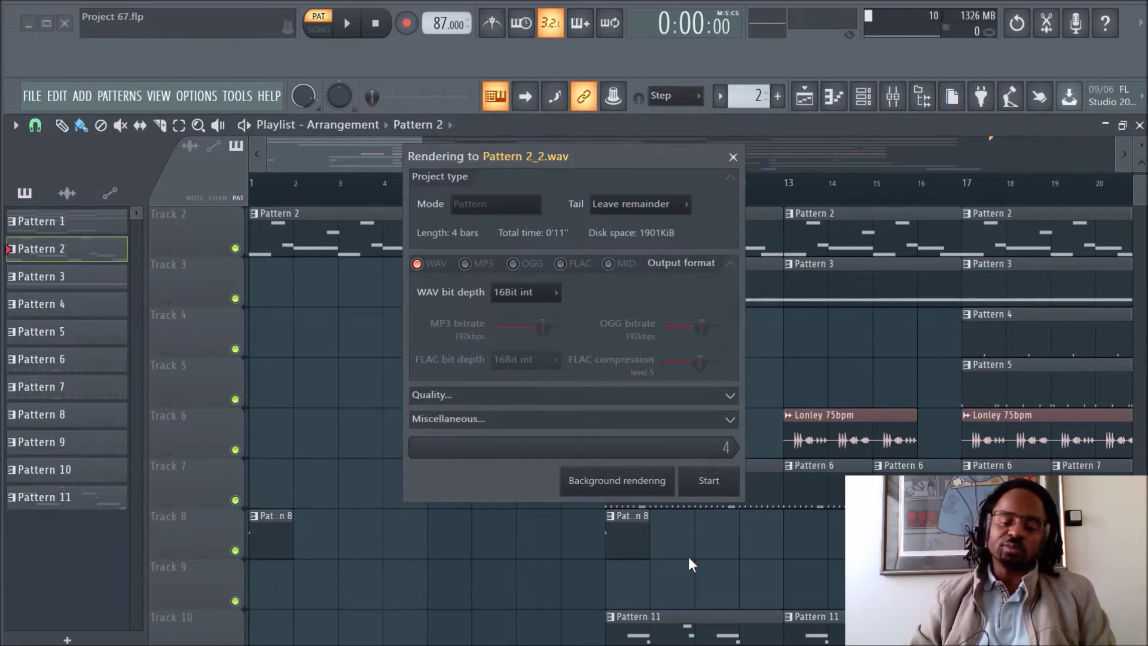
{"action": "left_click", "coordinate": [713, 483]}
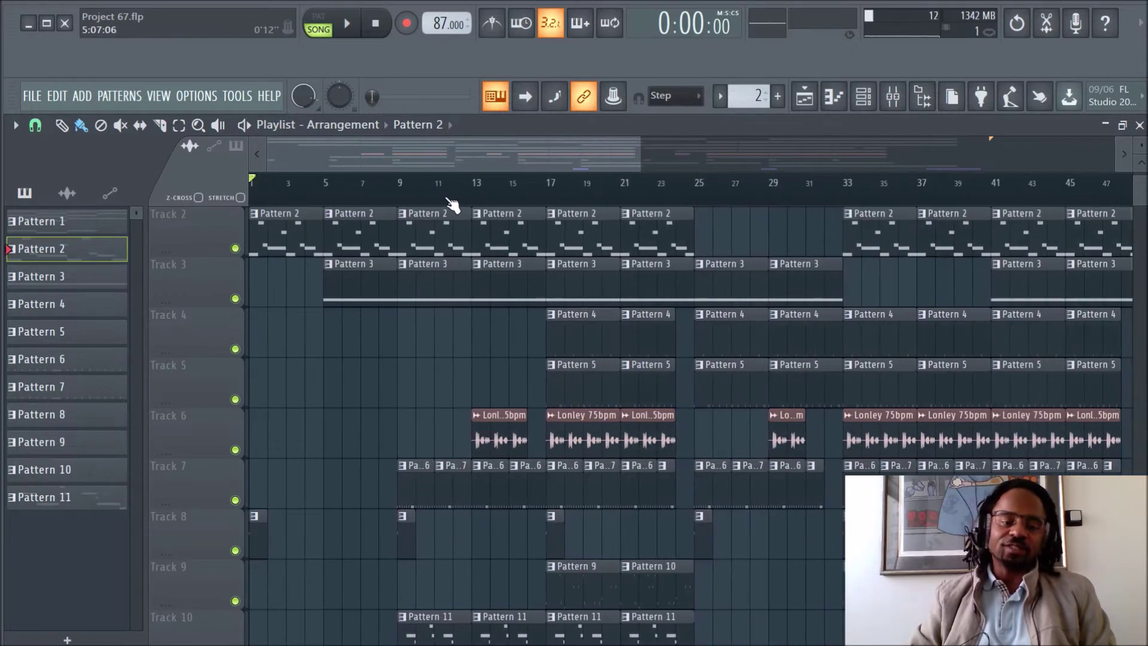
Place the Pattern 2 audio clip at bar 1 of Track 12, then close the playlist.
{"action": "scroll", "coordinate": [449, 239], "scroll_direction": "down", "scroll_amount": 8}
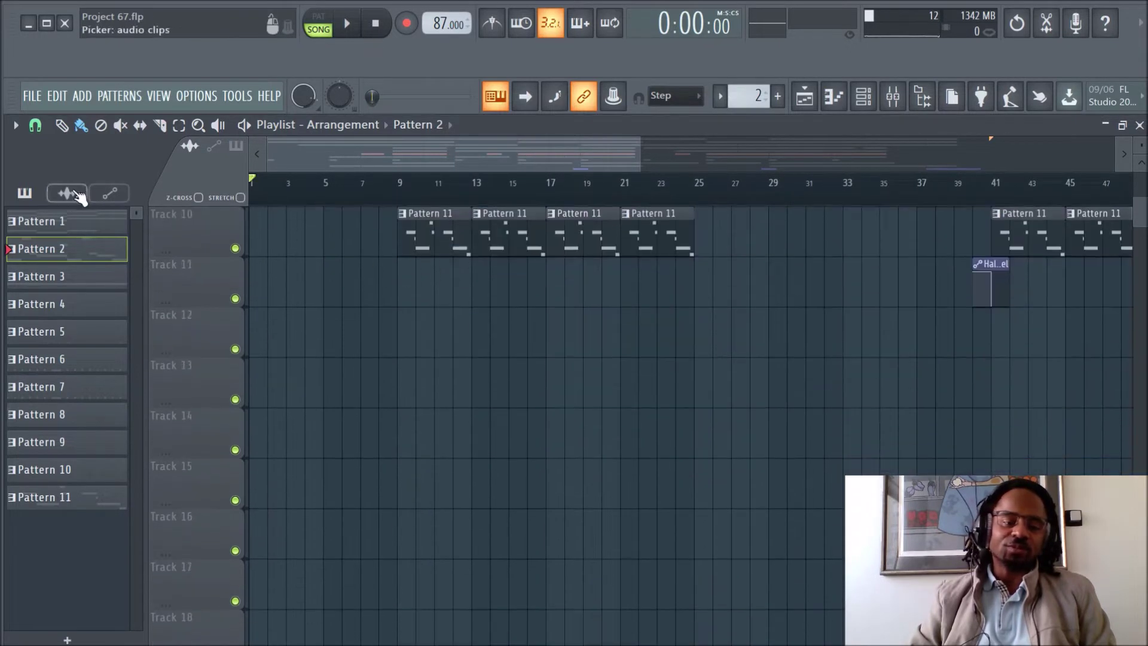
{"action": "left_click", "coordinate": [67, 192]}
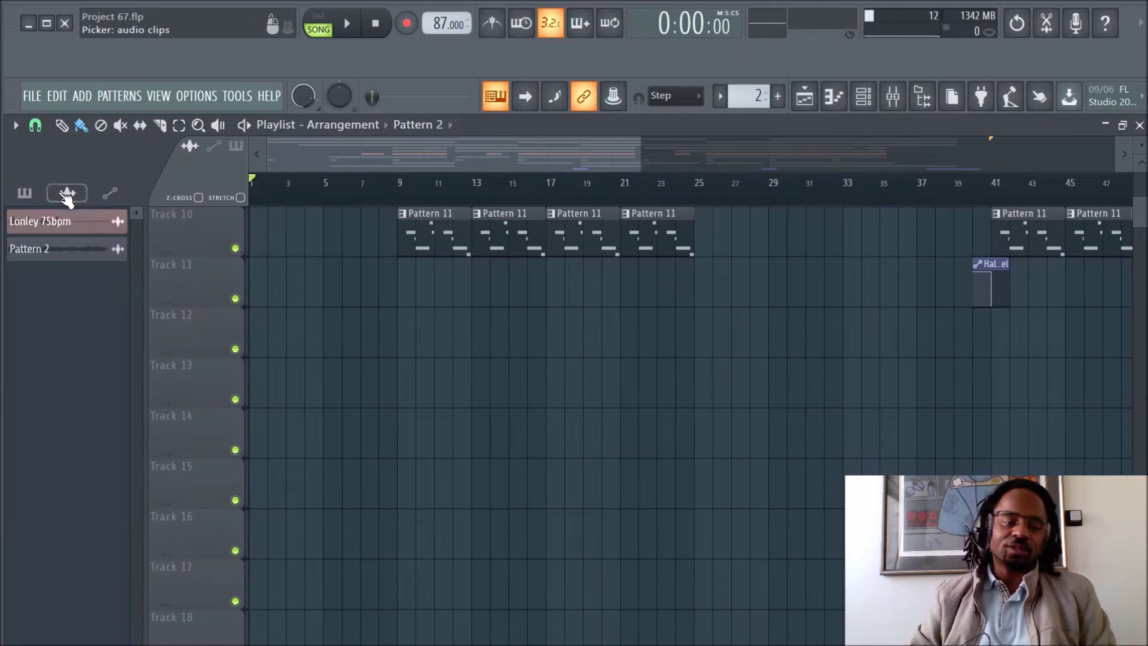
{"action": "left_click", "coordinate": [33, 250]}
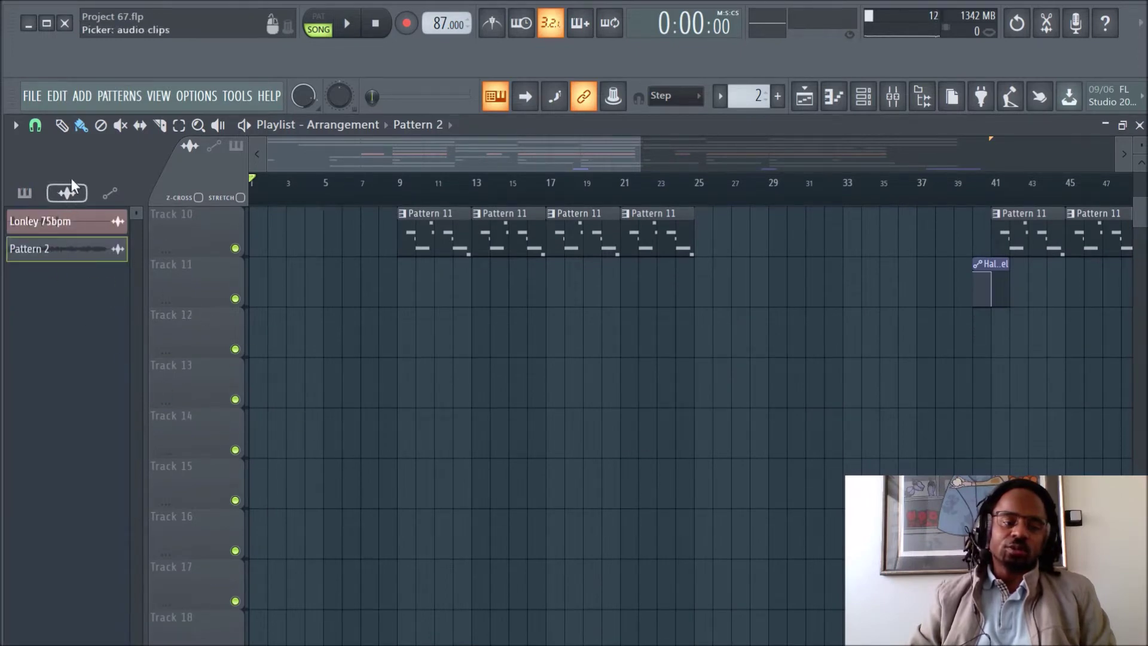
{"action": "left_click", "coordinate": [349, 350]}
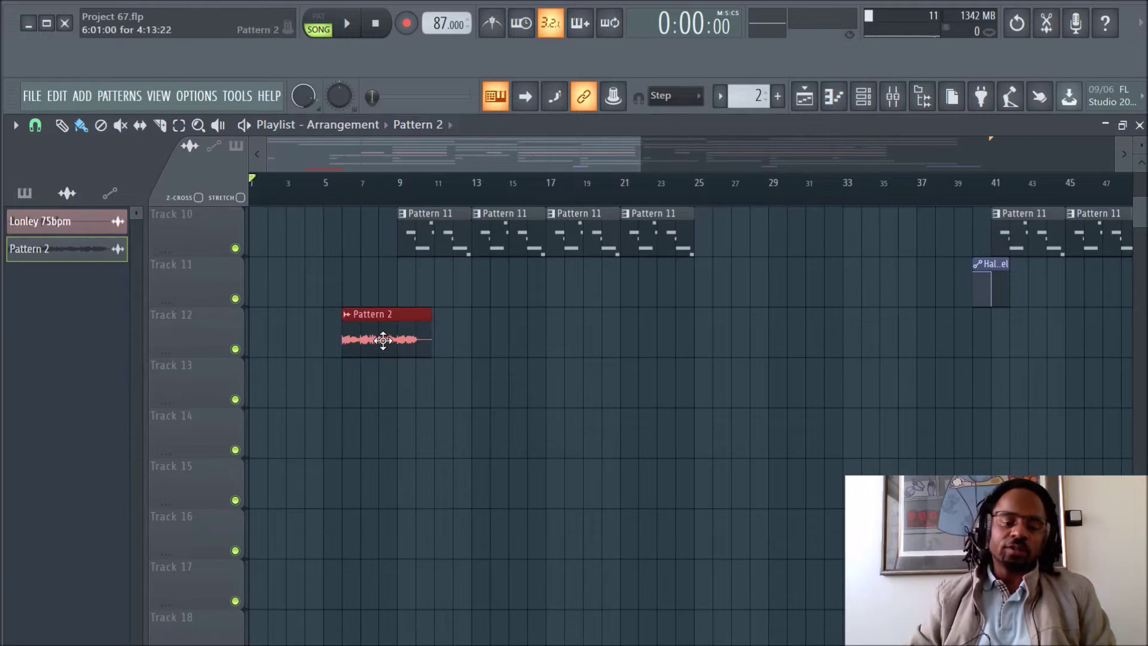
{"action": "left_click_drag", "start_coordinate": [379, 339], "coordinate": [275, 337]}
{"action": "left_click_drag", "start_coordinate": [329, 204], "coordinate": [260, 160]}
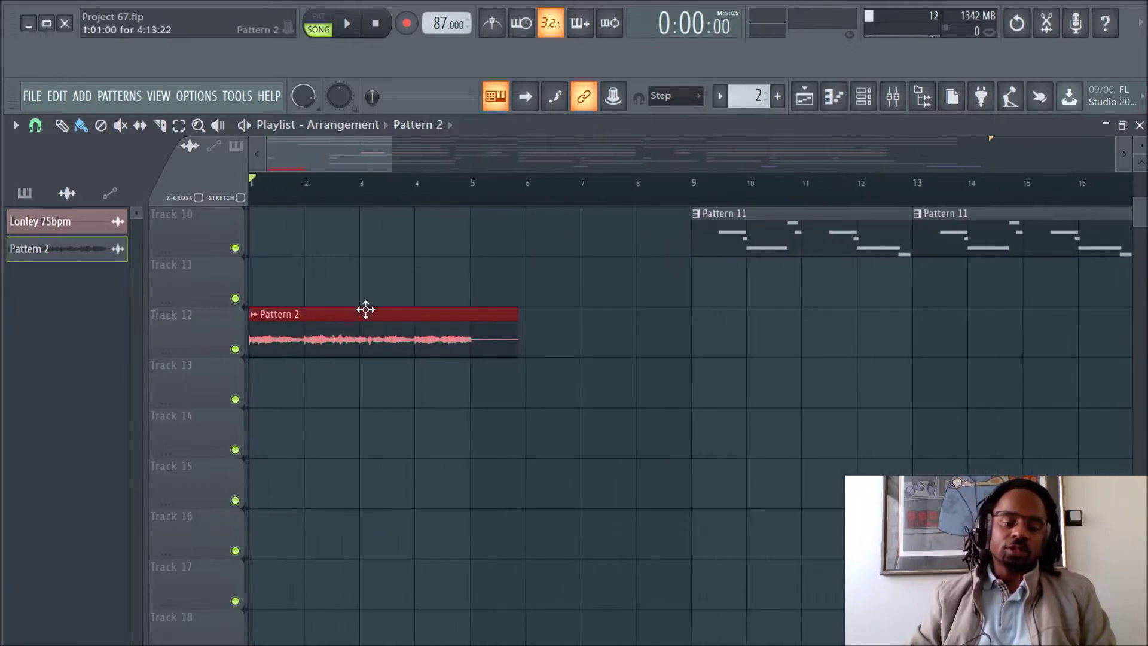
{"action": "scroll", "coordinate": [551, 440], "scroll_direction": "up", "scroll_amount": 5}
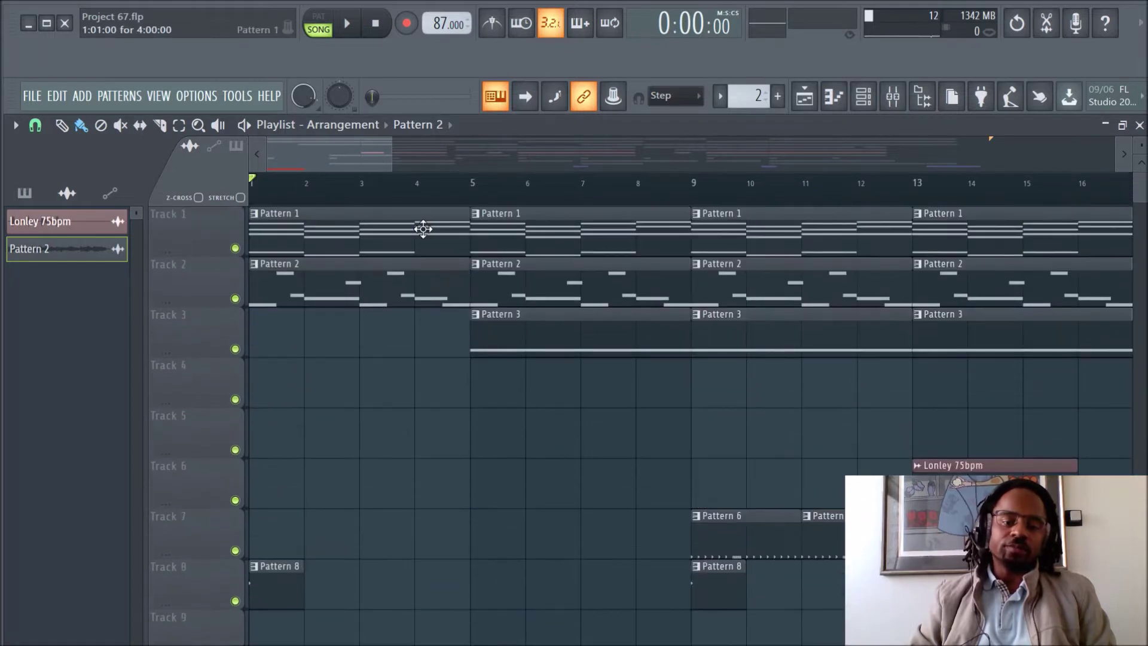
{"action": "left_click", "coordinate": [805, 96]}
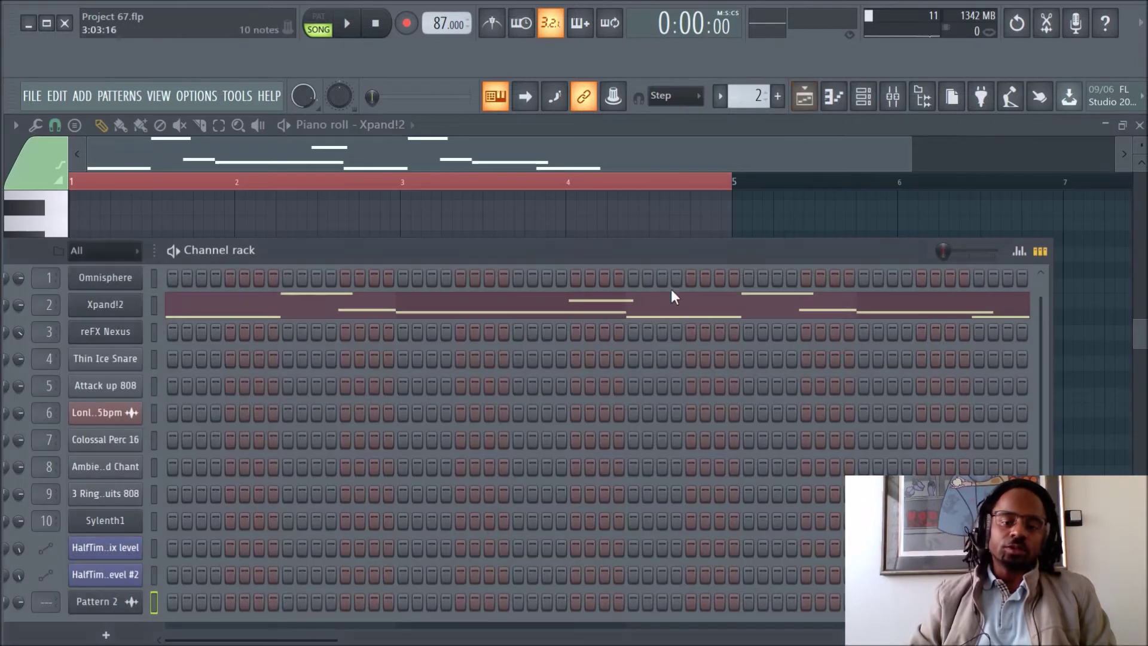
Reopen the playlist, solo Track 1, and unmute Track 12 so the Pattern 2 audio plays.
{"action": "left_click", "coordinate": [804, 97]}
{"action": "scroll", "coordinate": [640, 269], "scroll_direction": "down", "scroll_amount": 4}
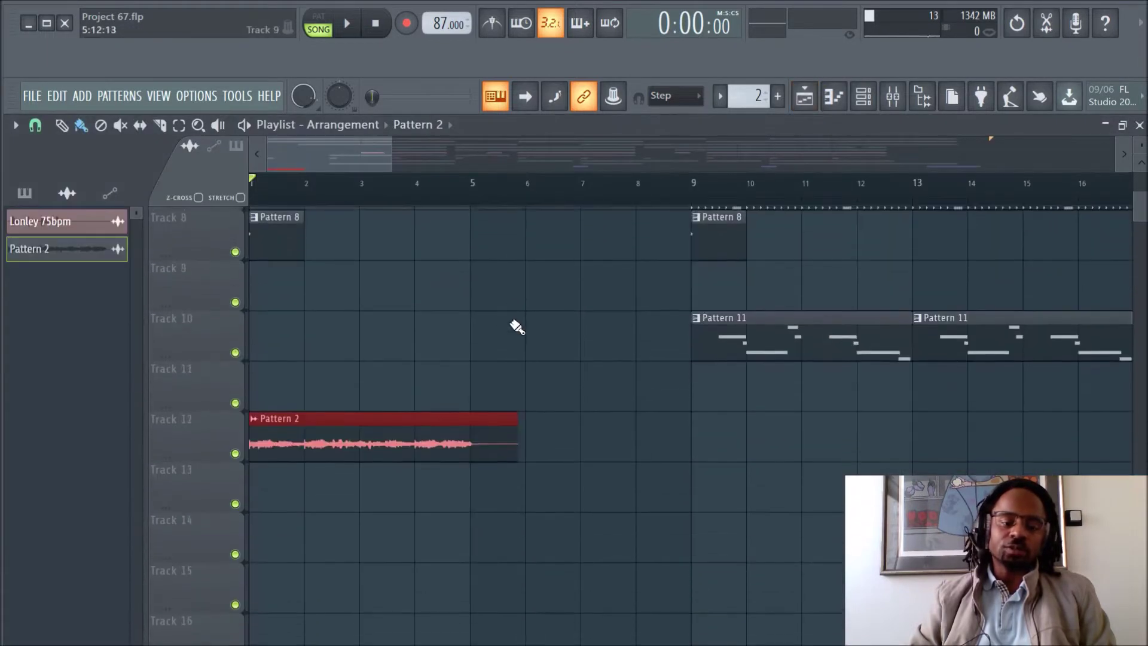
{"action": "scroll", "coordinate": [323, 325], "scroll_direction": "up", "scroll_amount": 4}
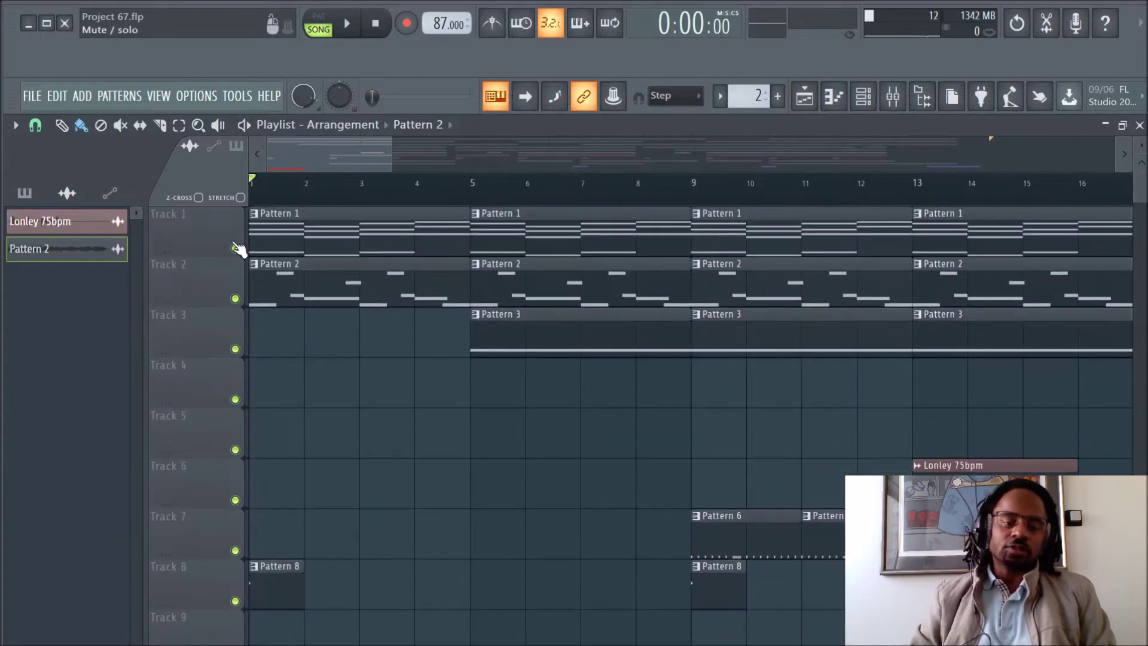
{"action": "right_click", "coordinate": [236, 249]}
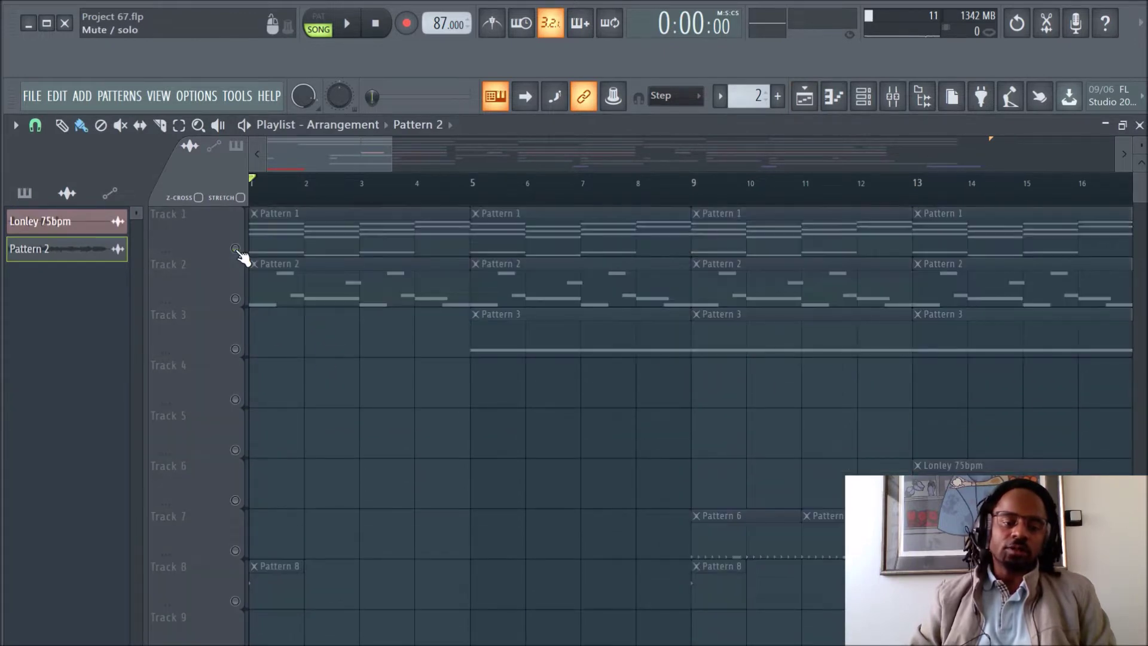
{"action": "scroll", "coordinate": [276, 346], "scroll_direction": "down", "scroll_amount": 5}
{"action": "left_click", "coordinate": [236, 349]}
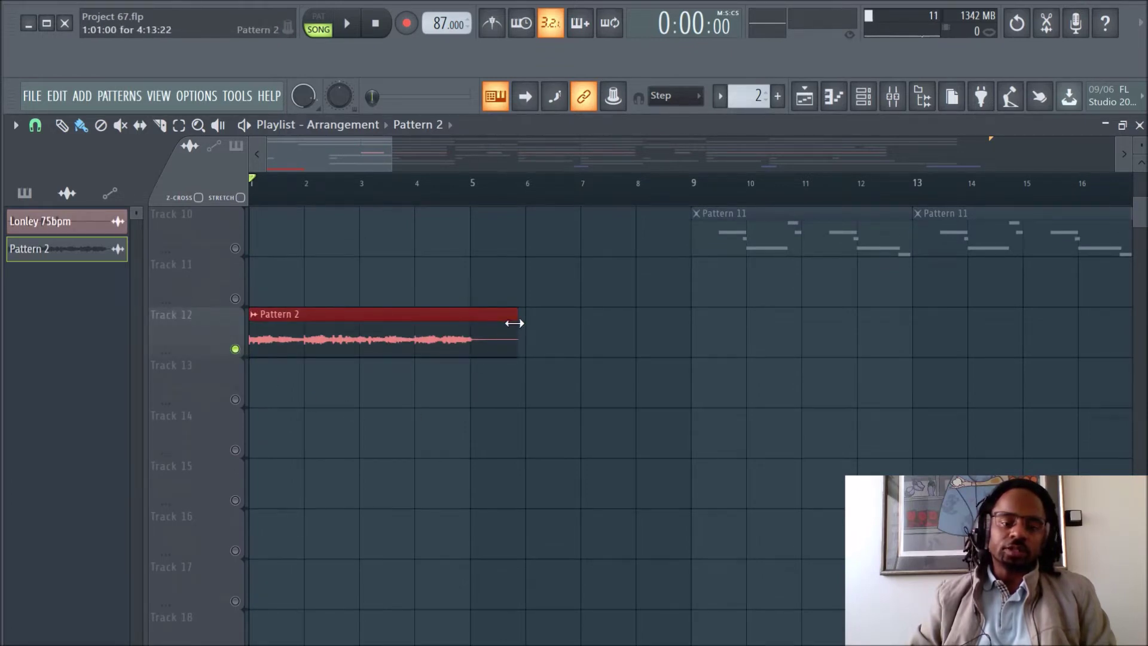
{"action": "mouse_move", "coordinate": [514, 323]}
{"action": "left_mouse_down"}
{"action": "mouse_move", "coordinate": [478, 320]}
{"action": "mouse_move", "coordinate": [518, 322]}
{"action": "left_mouse_up"}
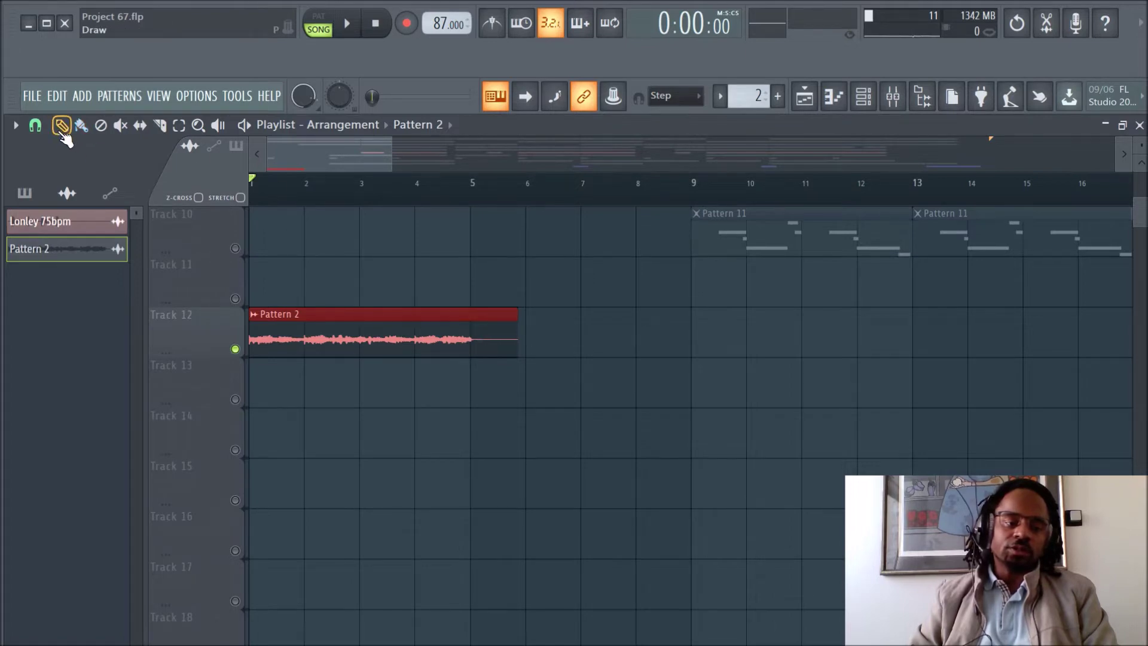
Set snap to (none) and trim the Track 12 Pattern 2 clip to end at bar 5.
{"action": "left_click", "coordinate": [35, 126]}
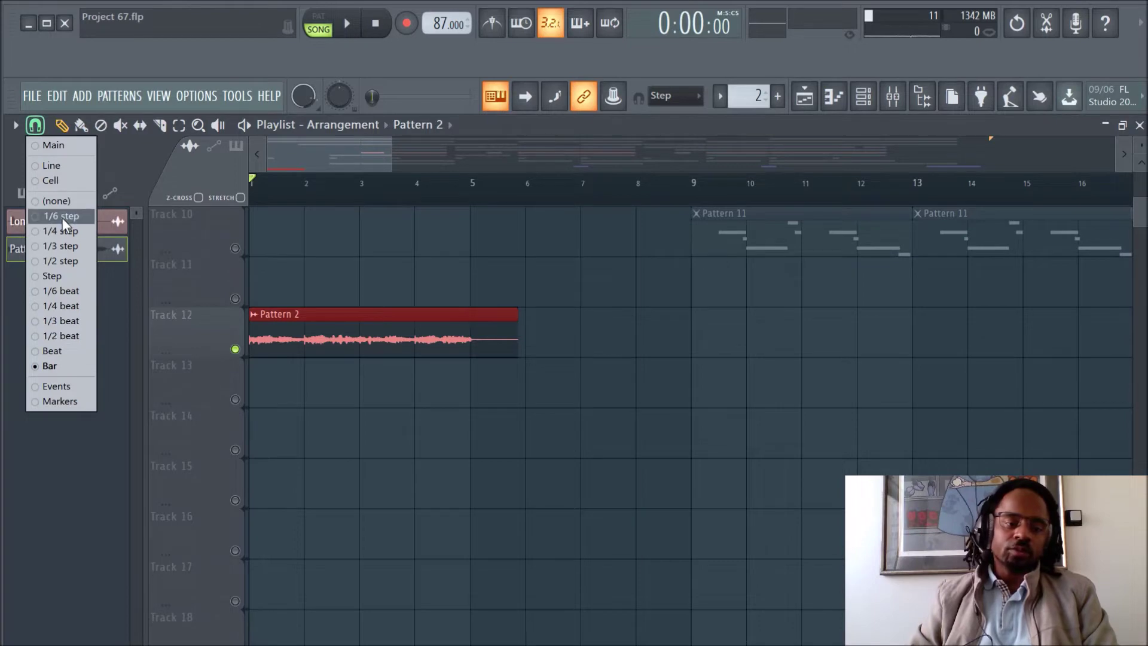
{"action": "left_click", "coordinate": [66, 201]}
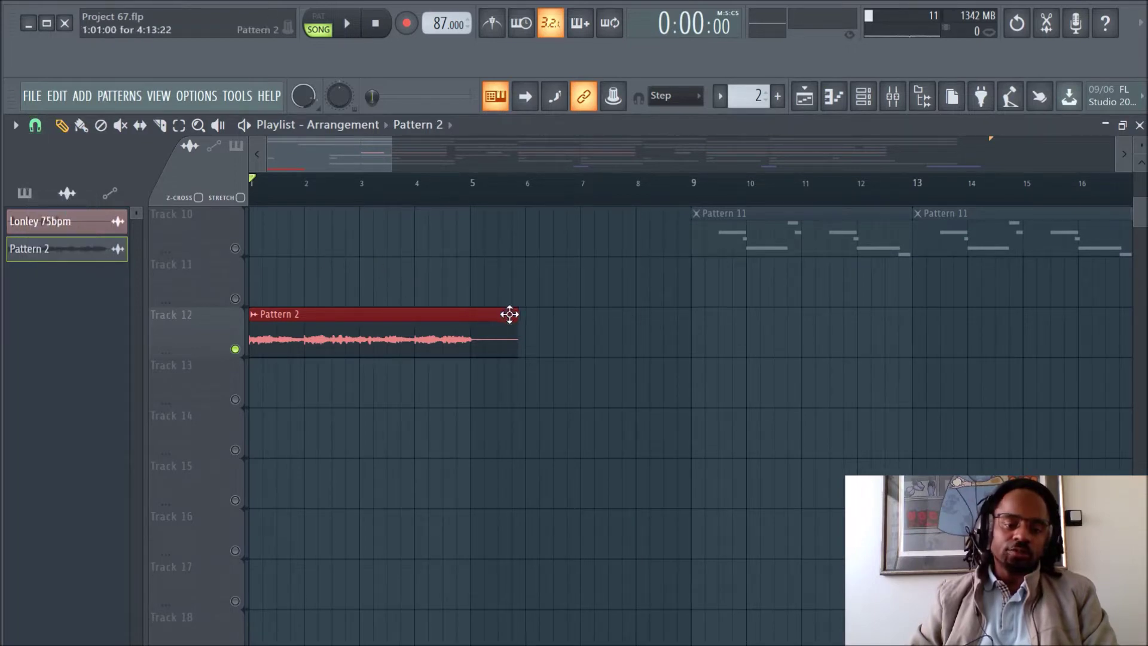
{"action": "left_click_drag", "start_coordinate": [515, 316], "coordinate": [479, 319]}
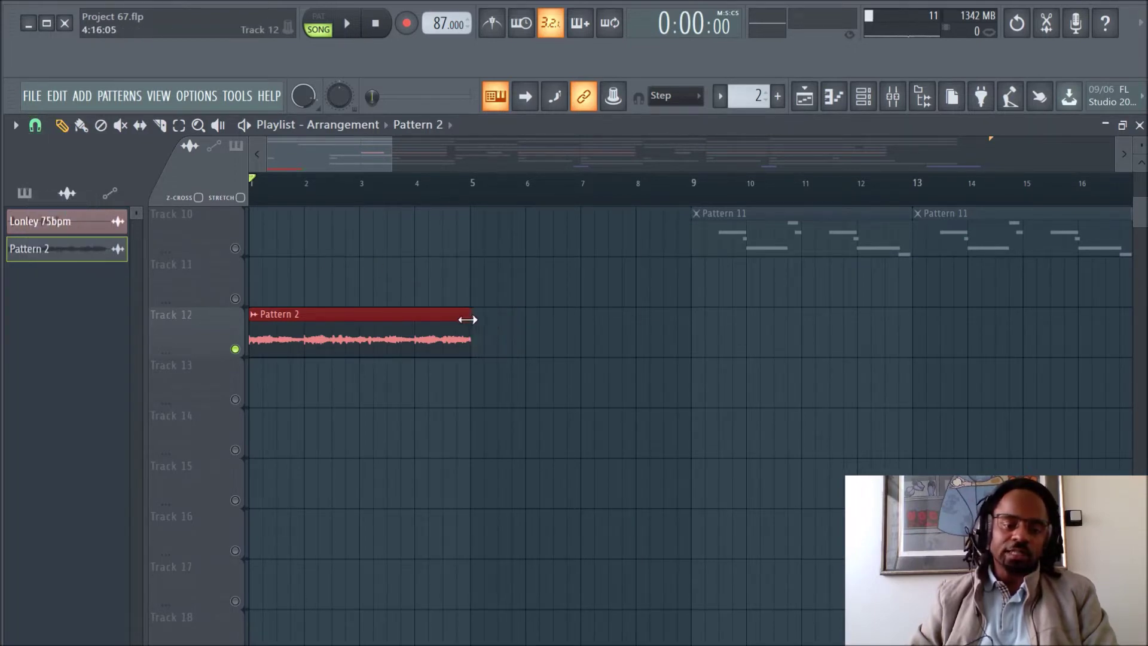
{"action": "scroll", "coordinate": [472, 197], "scroll_direction": "up", "scroll_amount": 3}
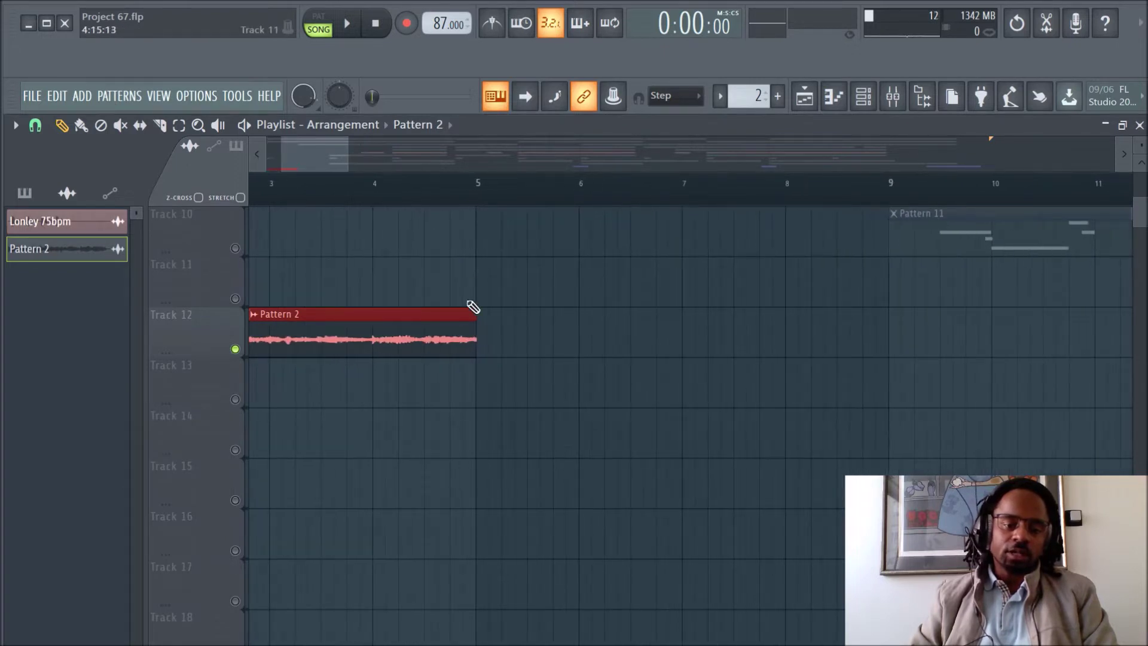
{"action": "scroll", "coordinate": [461, 197], "scroll_direction": "up", "scroll_amount": 5}
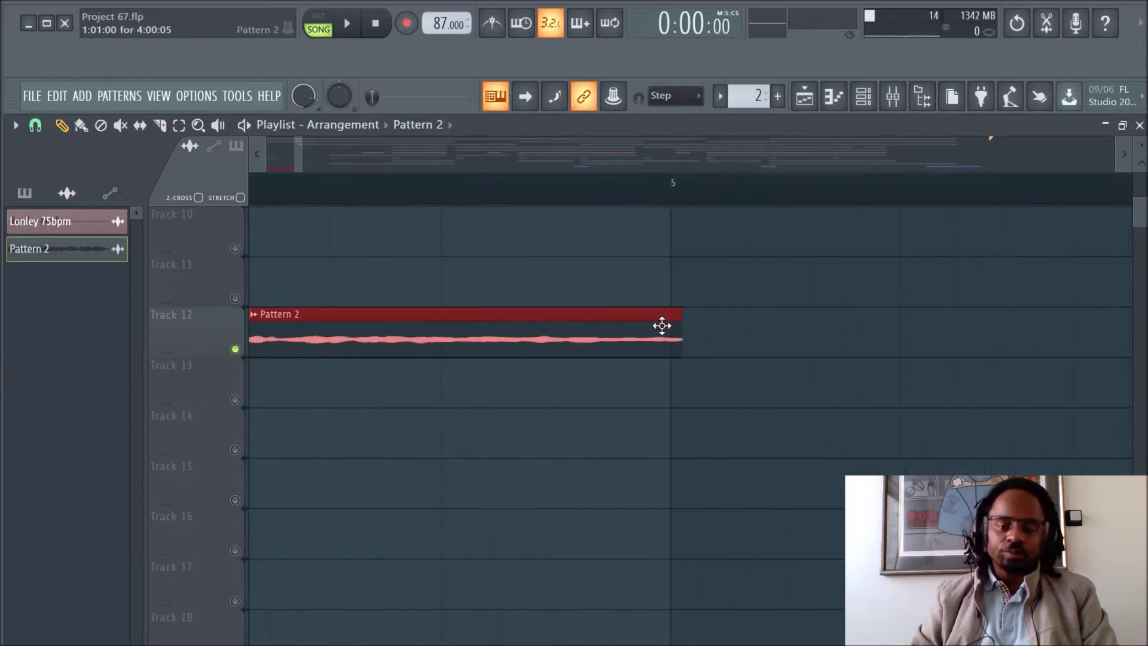
{"action": "left_click_drag", "start_coordinate": [680, 322], "coordinate": [671, 322]}
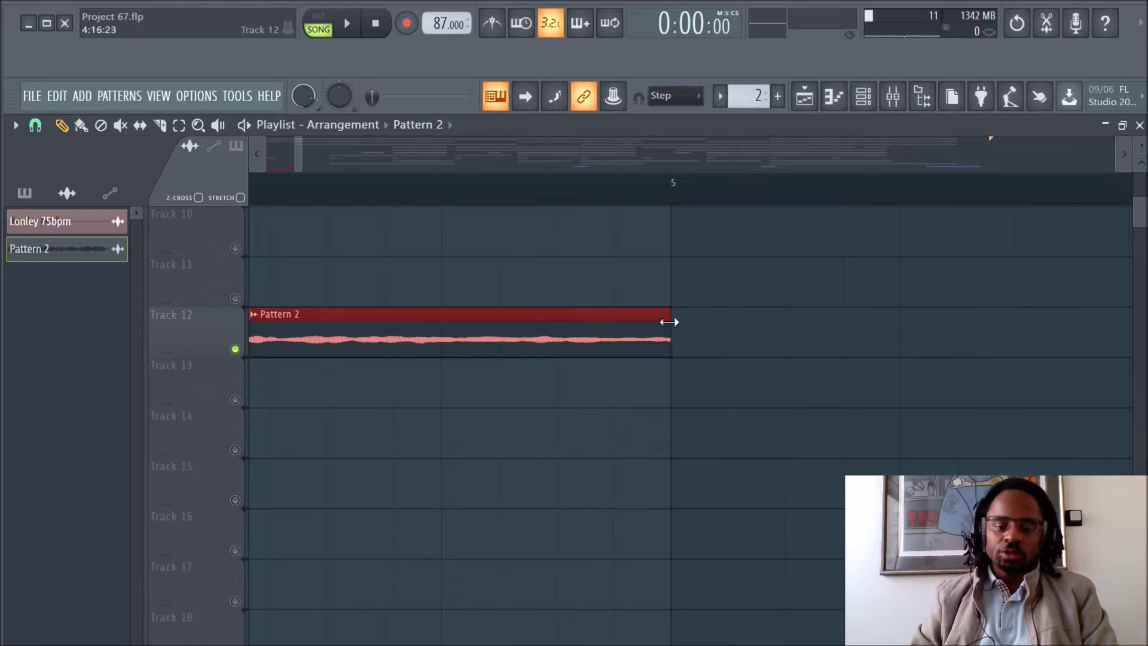
{"action": "scroll", "coordinate": [633, 206], "scroll_direction": "down", "scroll_amount": 1}
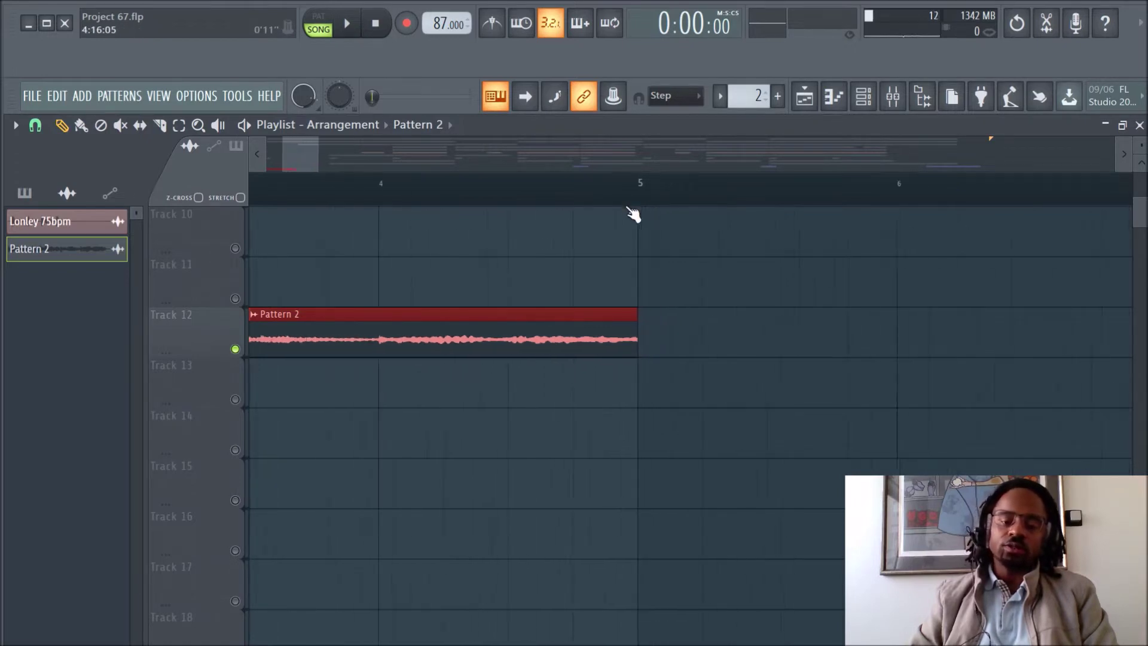
{"action": "scroll", "coordinate": [633, 214], "scroll_direction": "down", "scroll_amount": 3}
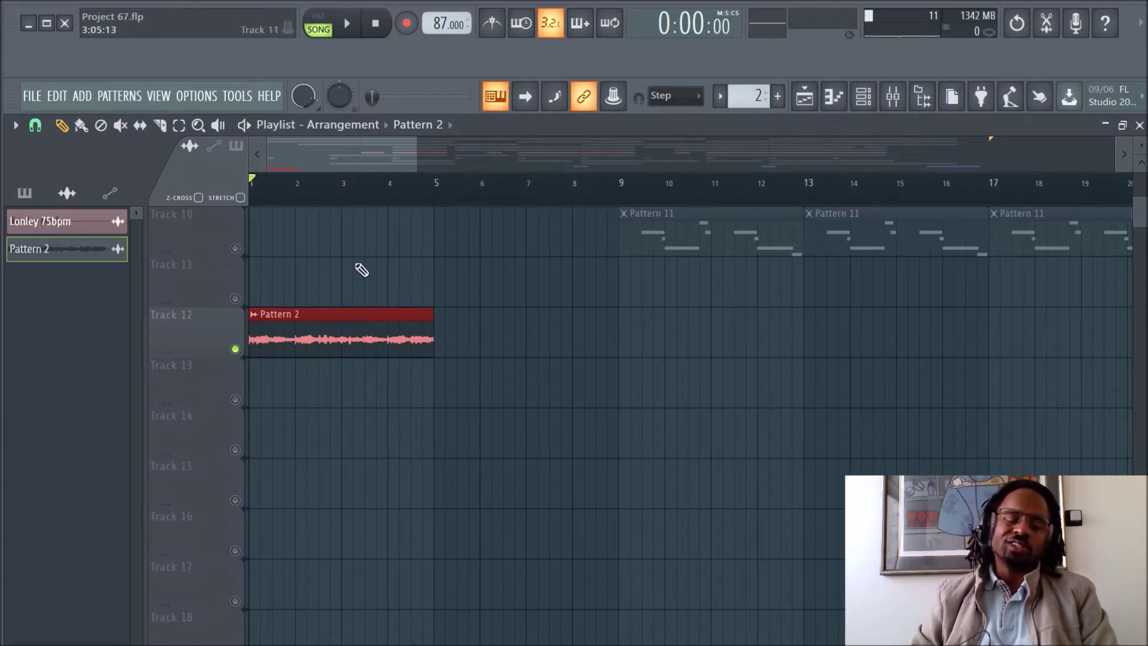
{"action": "scroll", "coordinate": [358, 277], "scroll_direction": "up", "scroll_amount": 2}
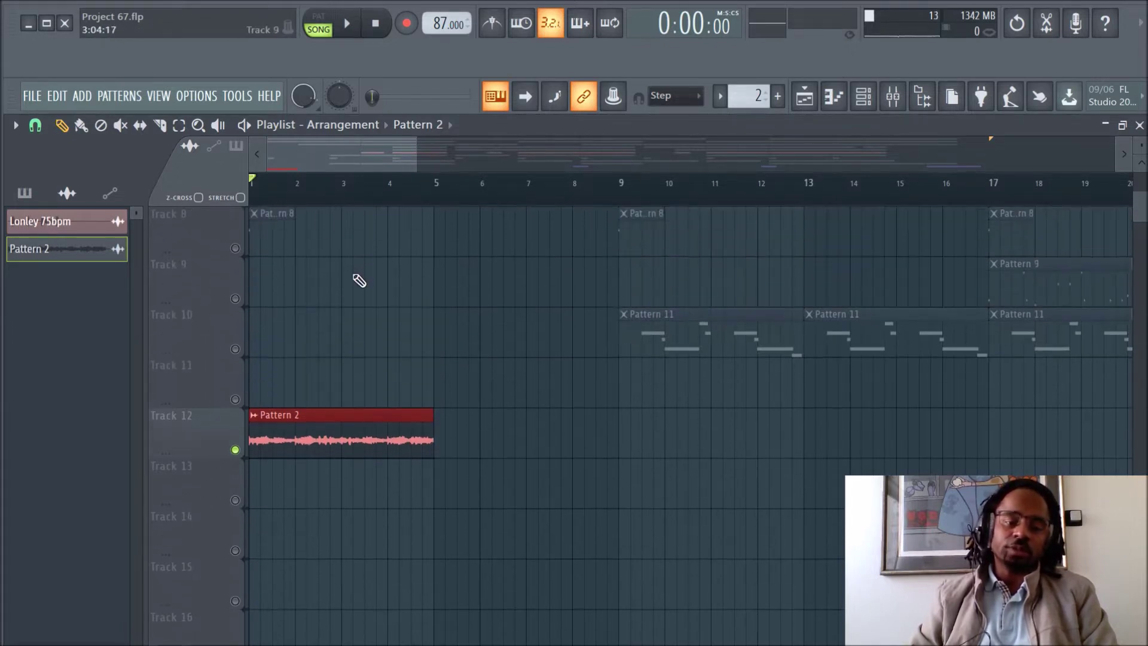
{"action": "scroll", "coordinate": [358, 279], "scroll_direction": "down", "scroll_amount": 1}
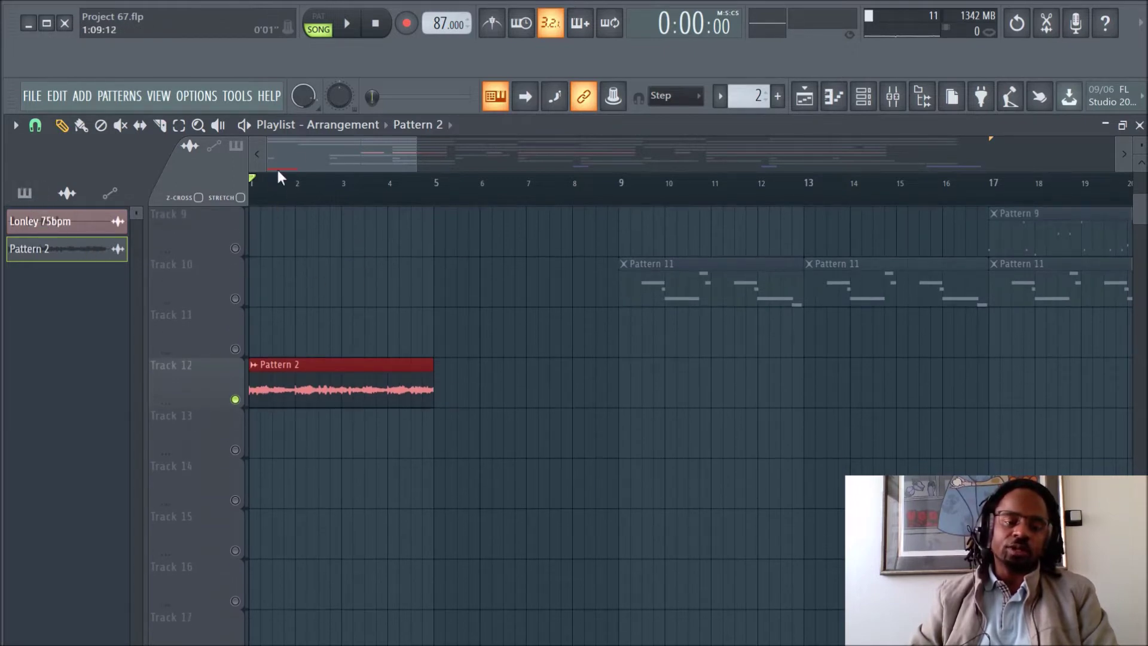
Play the song from bar 1 to audition the trimmed clip.
{"action": "left_click", "coordinate": [348, 25]}
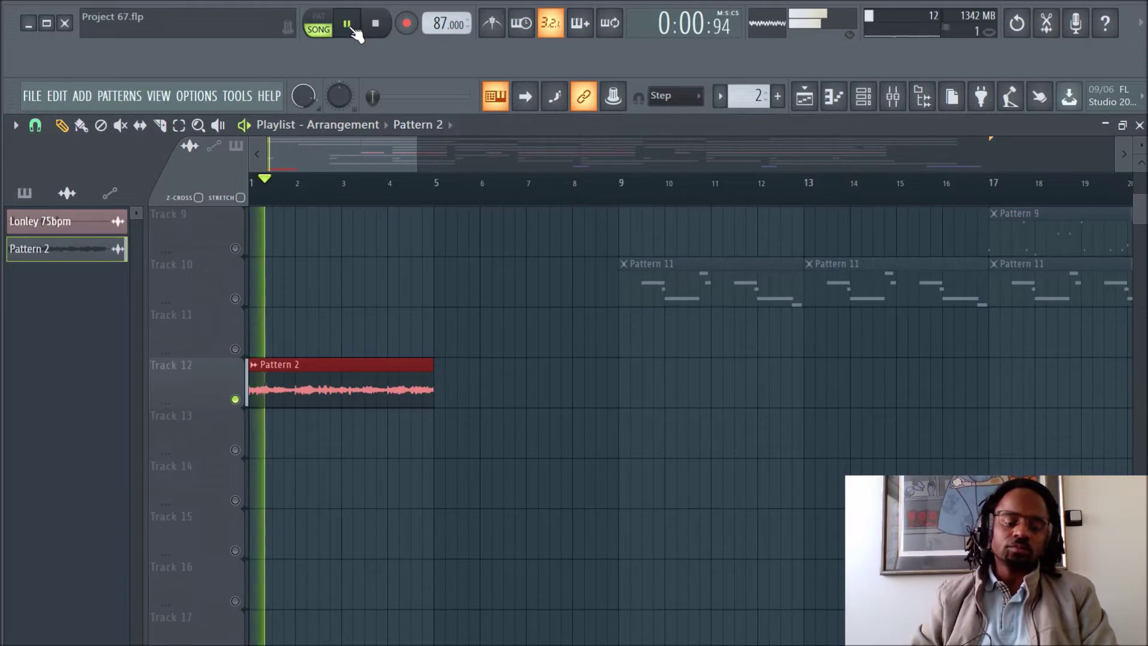
{"action": "scroll", "coordinate": [389, 197], "scroll_direction": "down", "scroll_amount": 3}
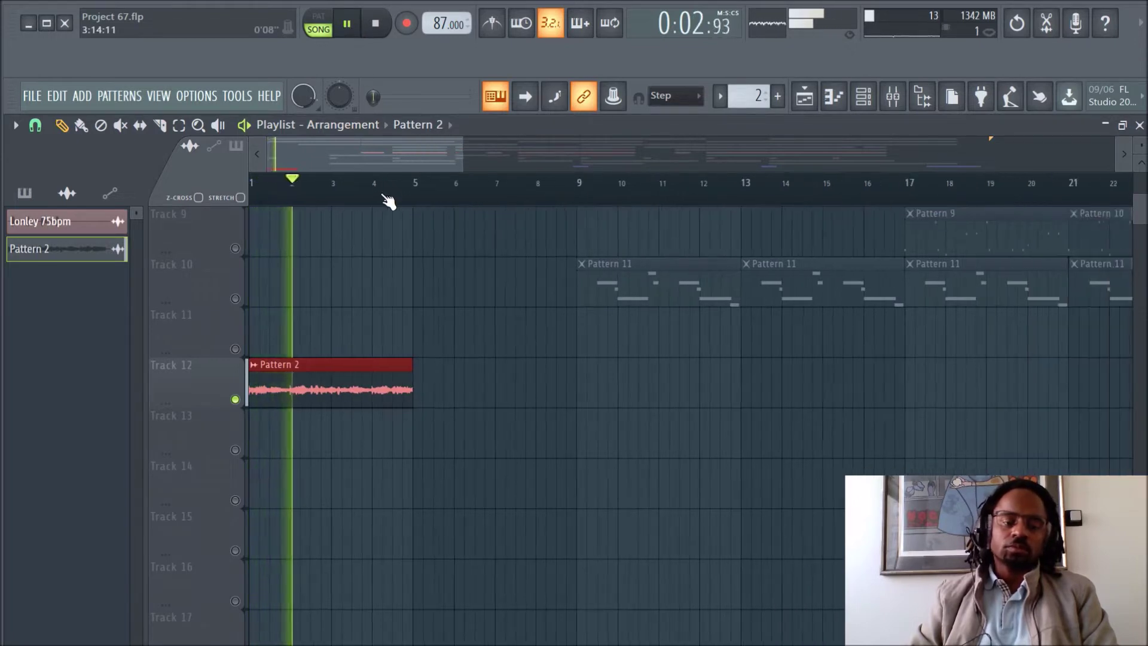
{"action": "scroll", "coordinate": [380, 329], "scroll_direction": "up", "scroll_amount": 1}
{"action": "scroll", "coordinate": [380, 329], "scroll_direction": "up", "scroll_amount": 7}
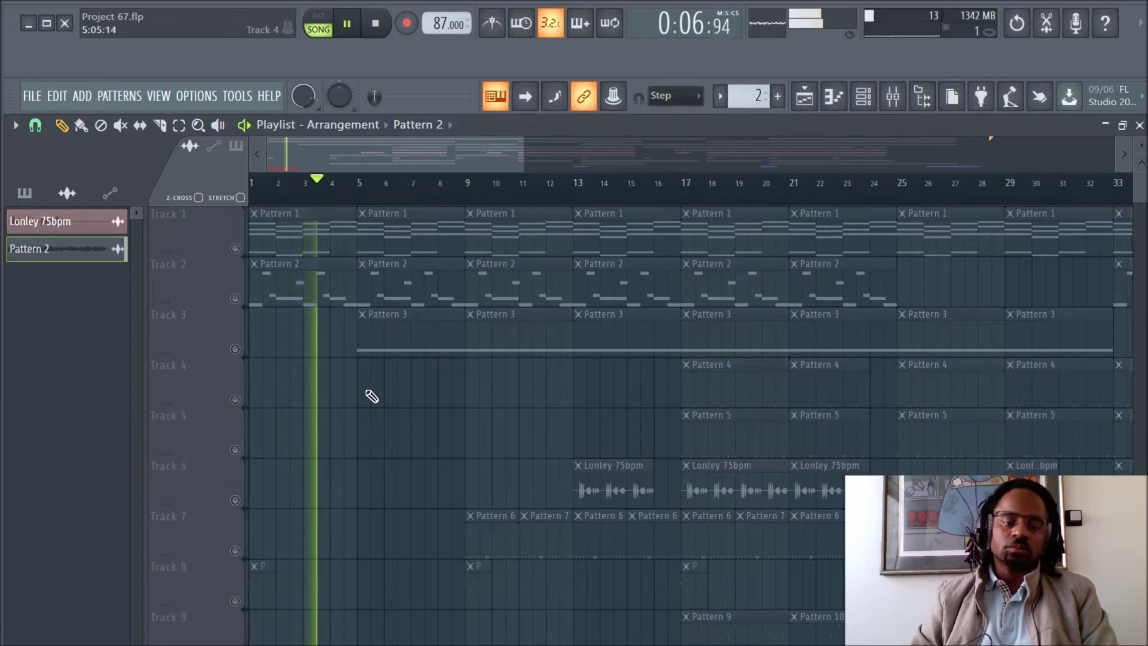
{"action": "scroll", "coordinate": [372, 397], "scroll_direction": "down", "scroll_amount": 8}
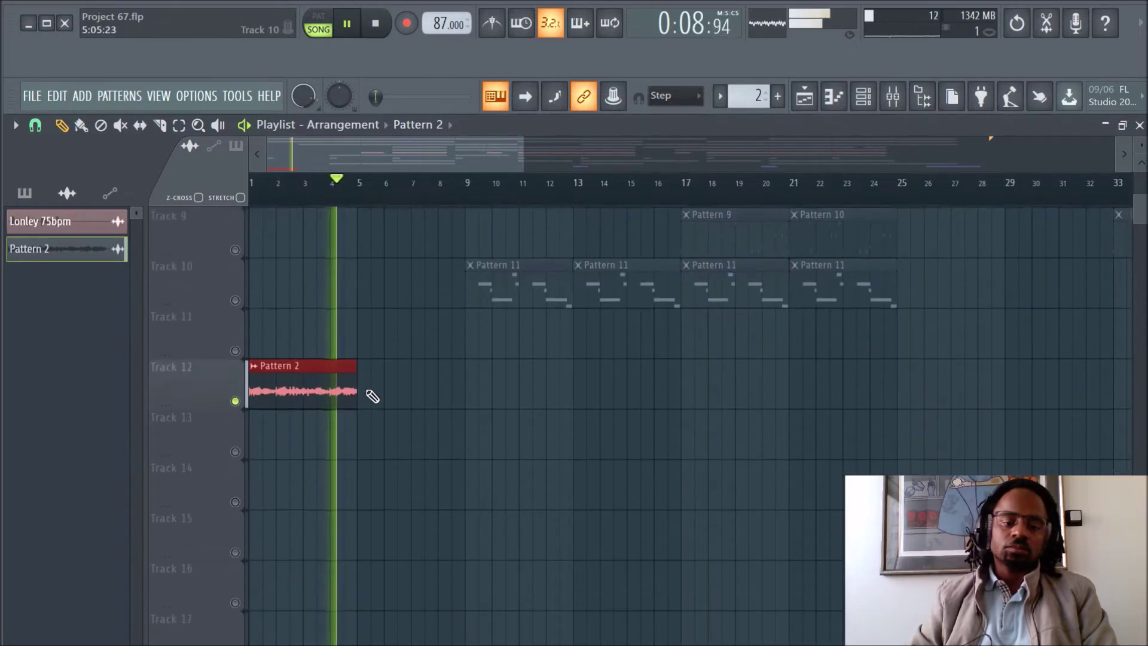
{"action": "scroll", "coordinate": [372, 396], "scroll_direction": "up", "scroll_amount": 5}
{"action": "scroll", "coordinate": [372, 397], "scroll_direction": "down", "scroll_amount": 3}
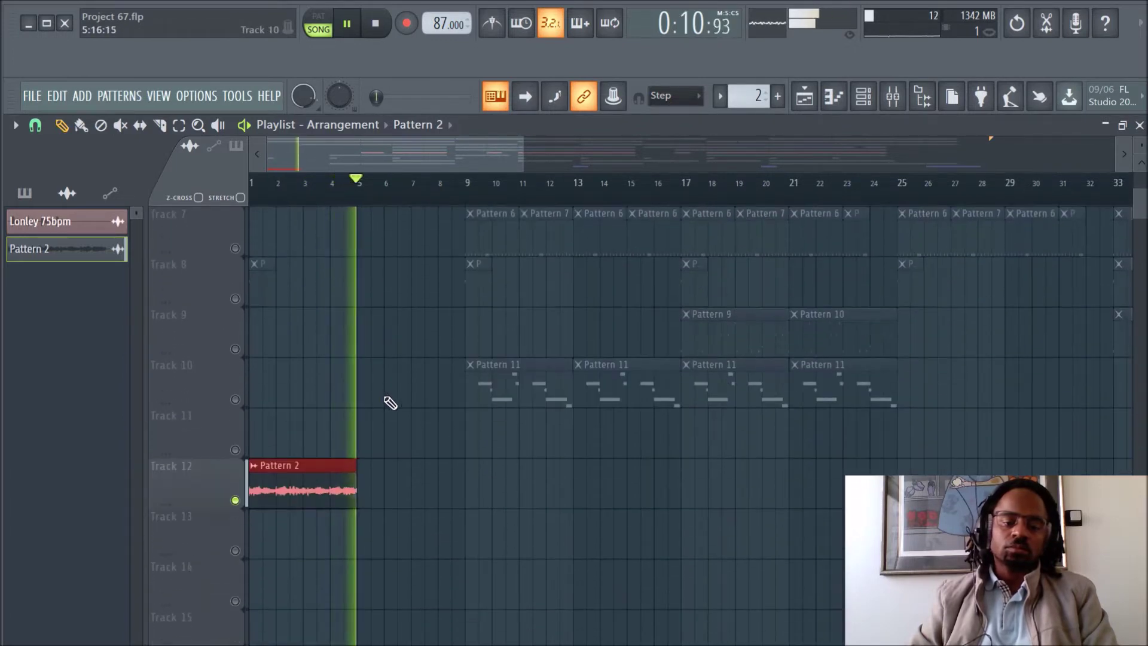
Stop playback and unmute Track 1 so its Pattern 1 clips sound again.
{"action": "key", "text": "space"}
{"action": "scroll", "coordinate": [382, 403], "scroll_direction": "up", "scroll_amount": 6}
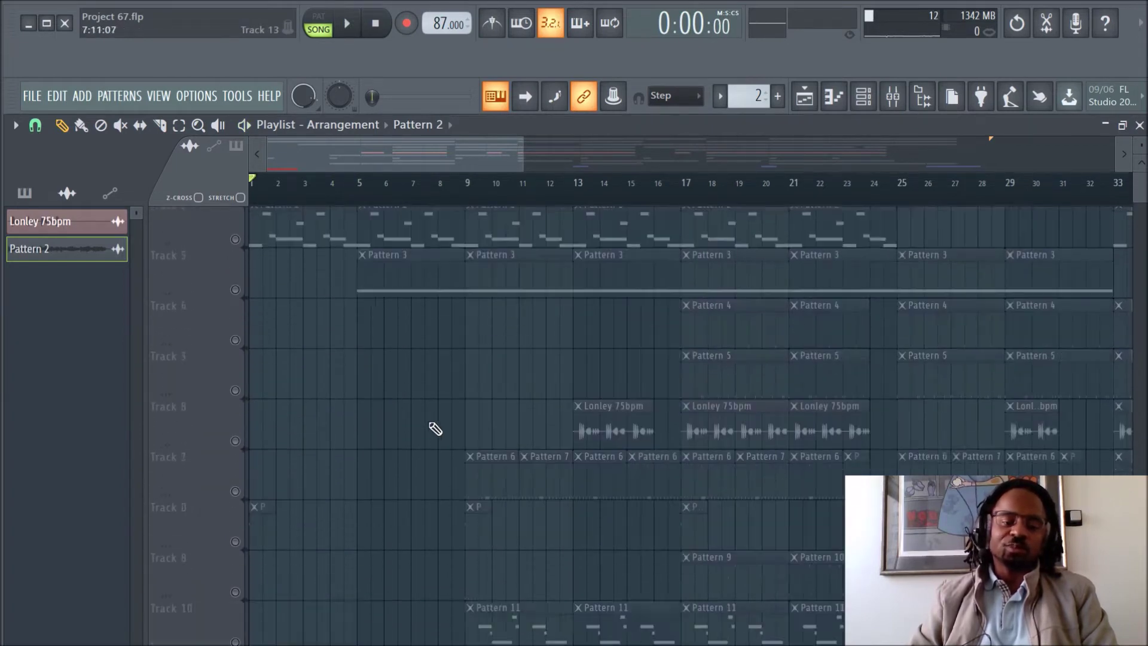
{"action": "scroll", "coordinate": [436, 429], "scroll_direction": "up", "scroll_amount": 1}
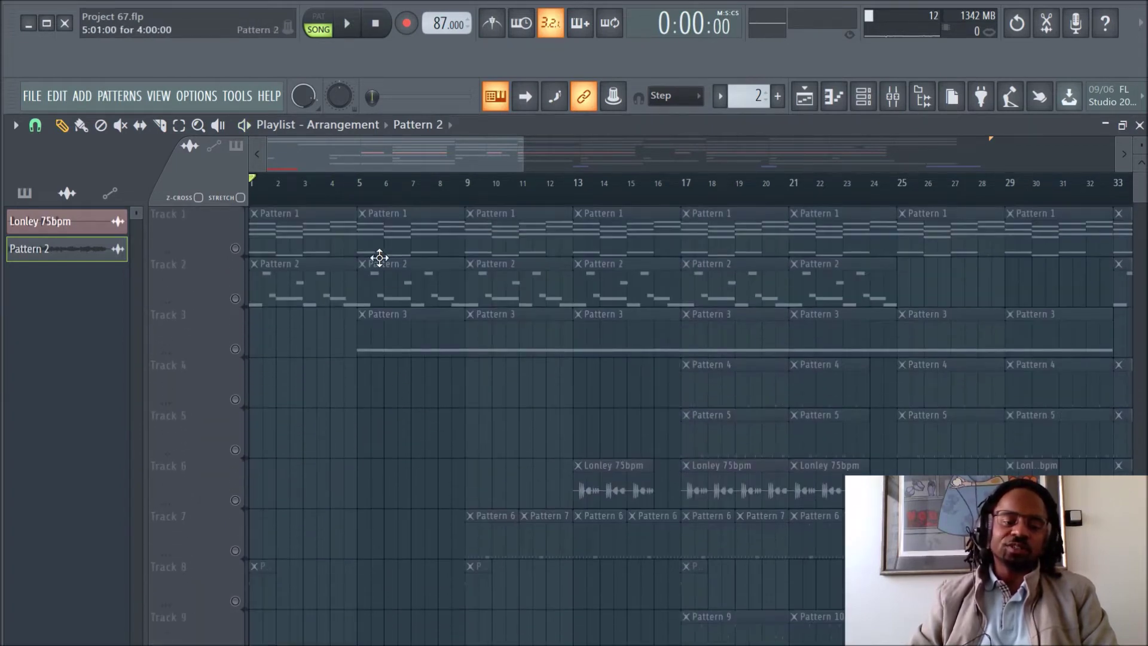
{"action": "left_click", "coordinate": [237, 249]}
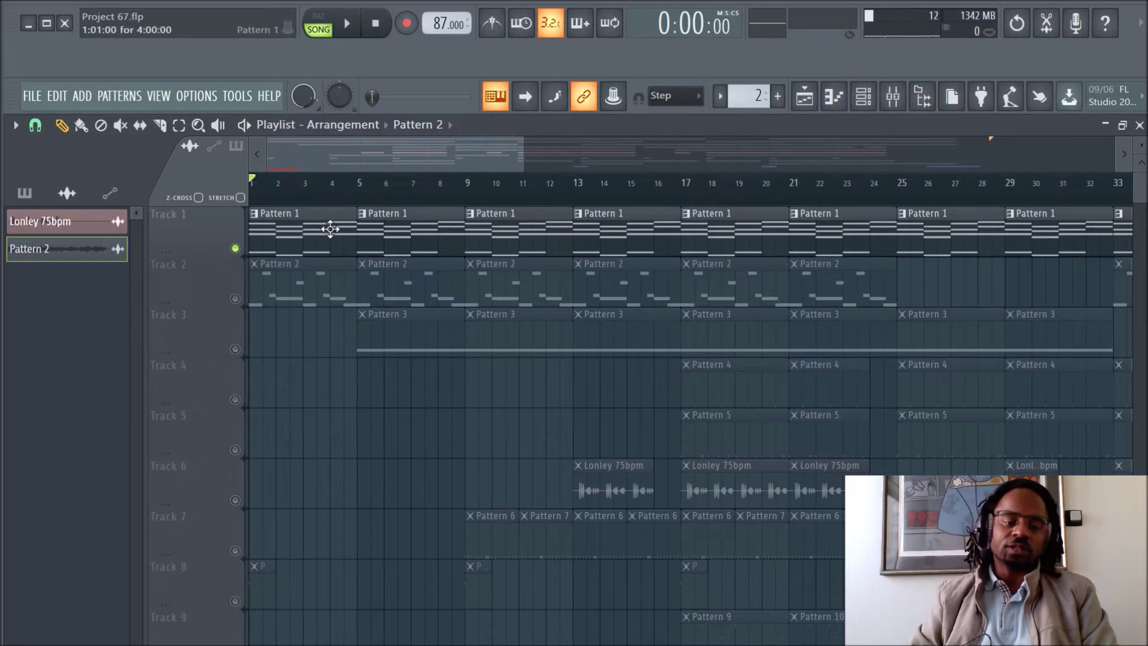
Quick-render Pattern 1 to a 16-bit WAV audio clip named Pattern 1_3.wav.
{"action": "left_click", "coordinate": [313, 239]}
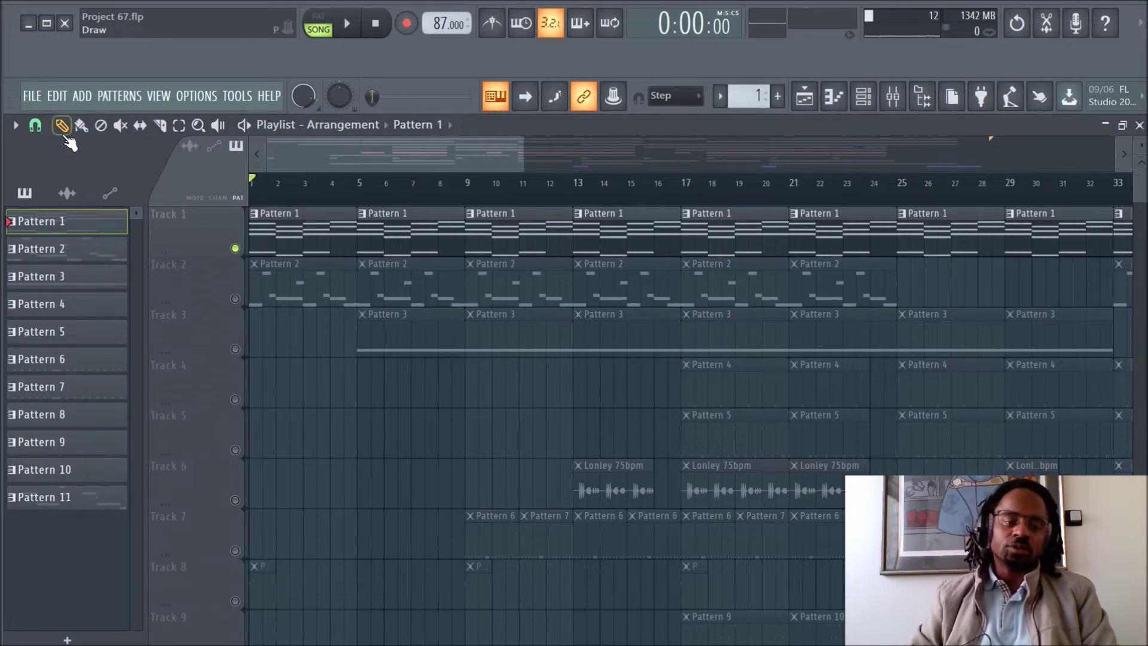
{"action": "left_click", "coordinate": [123, 96]}
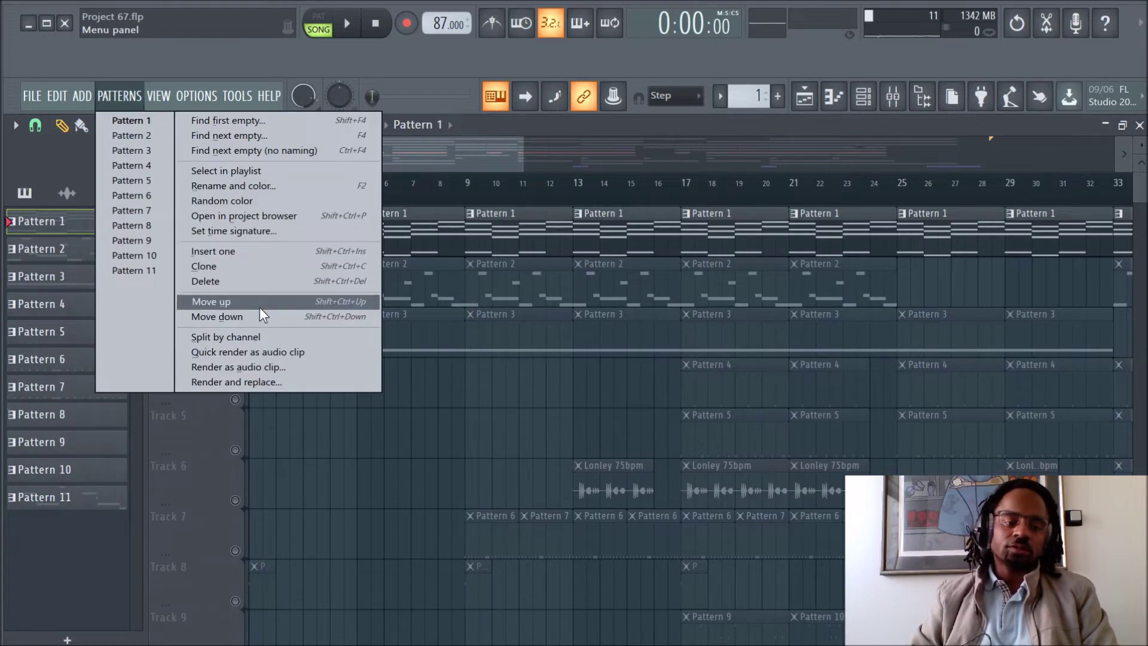
{"action": "left_click", "coordinate": [268, 353]}
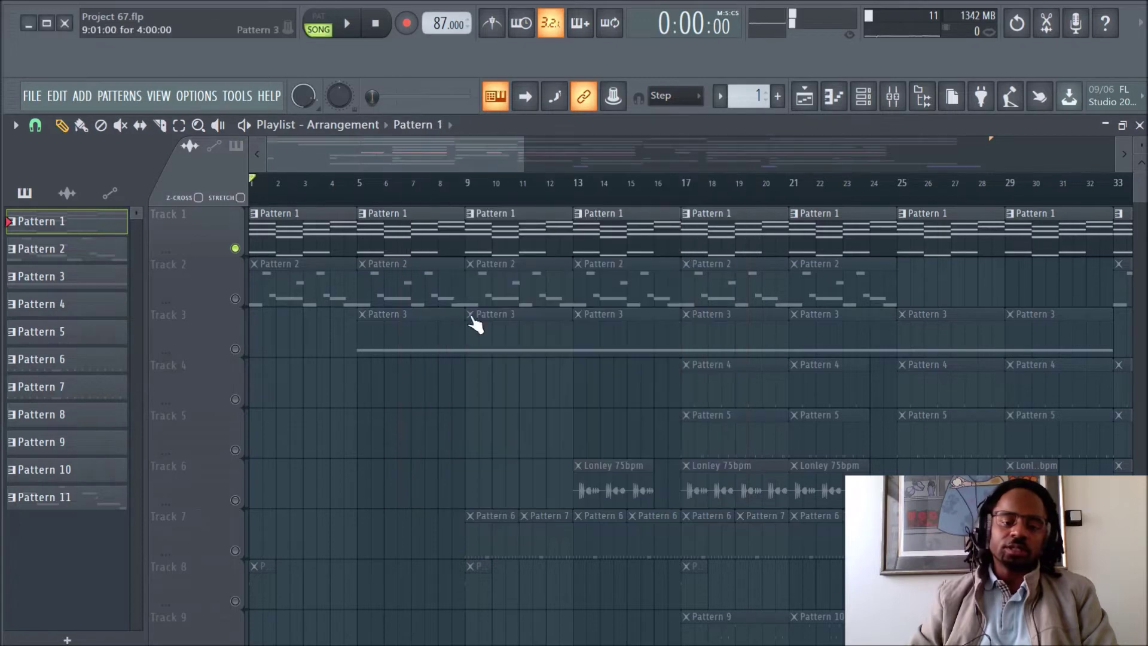
{"action": "scroll", "coordinate": [323, 293], "scroll_direction": "down", "scroll_amount": 5}
Paint the Pattern 1 audio clip onto Track 11 and unmute the track.
{"action": "scroll", "coordinate": [372, 350], "scroll_direction": "up", "scroll_amount": 3}
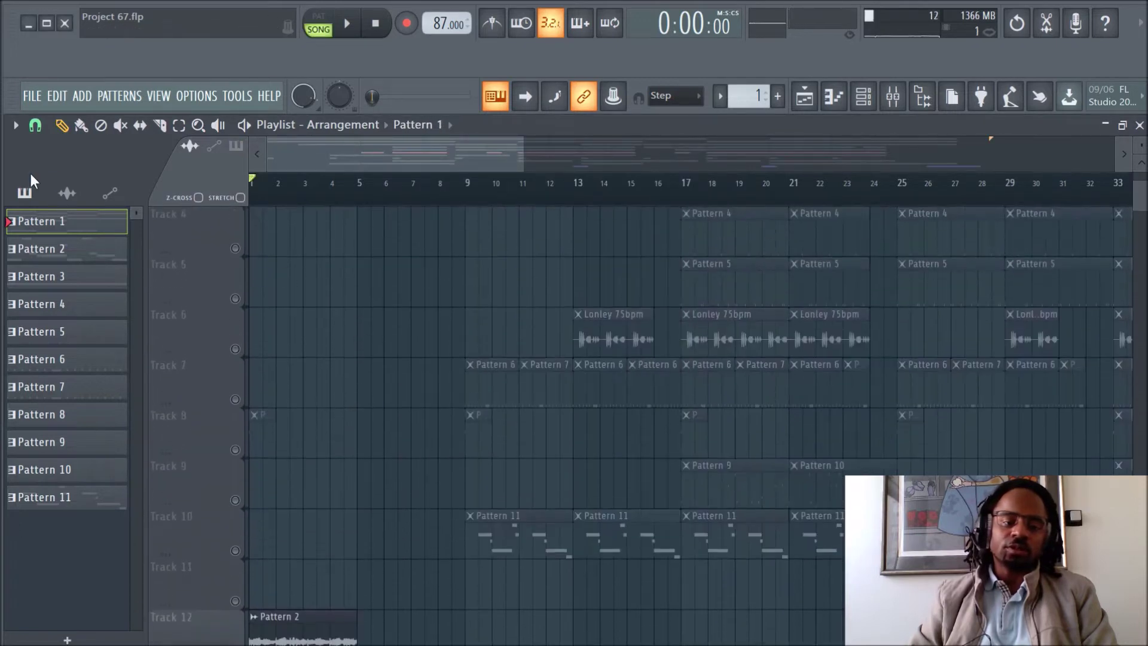
{"action": "left_click", "coordinate": [66, 192]}
{"action": "left_click", "coordinate": [70, 285]}
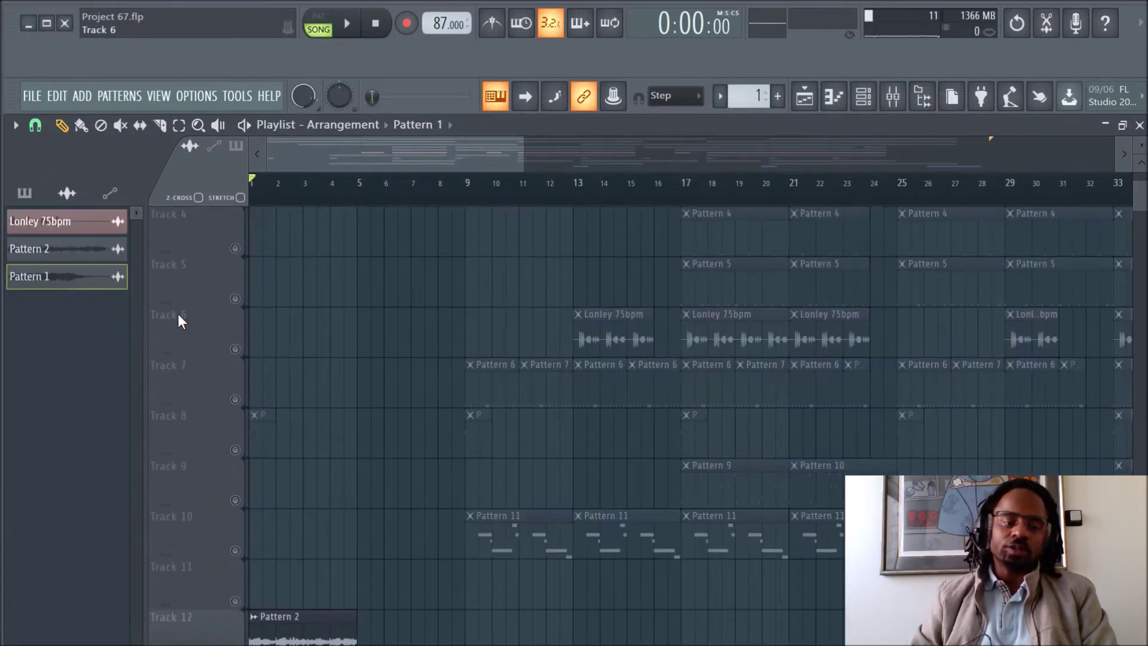
{"action": "scroll", "coordinate": [325, 315], "scroll_direction": "down", "scroll_amount": 5}
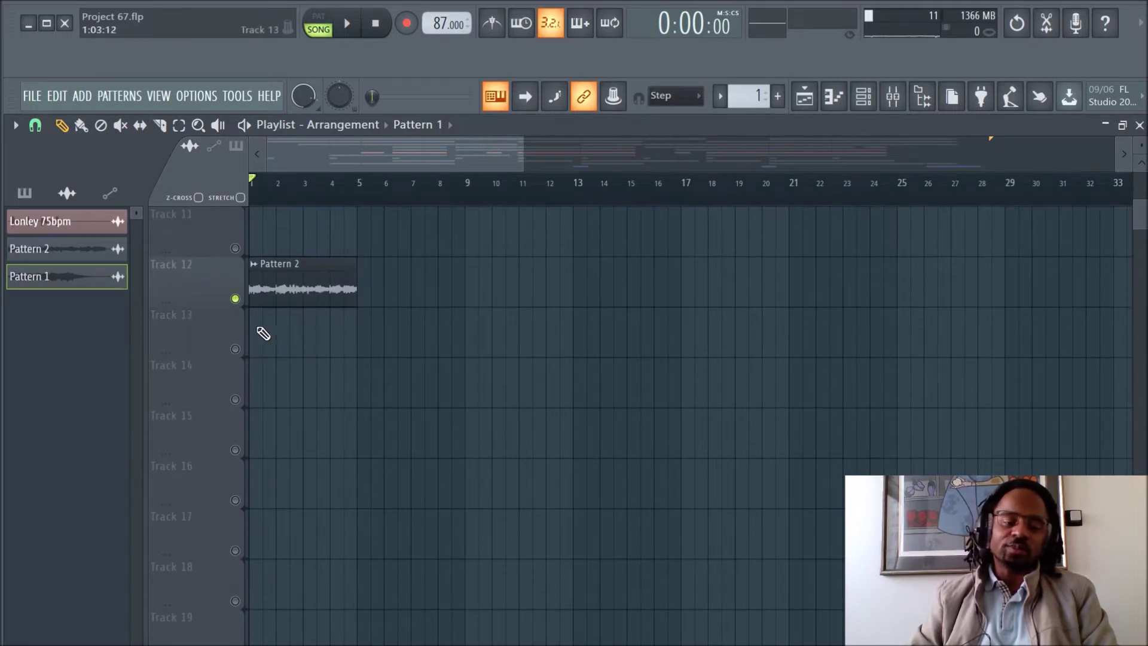
{"action": "scroll", "coordinate": [263, 334], "scroll_direction": "up", "scroll_amount": 2}
{"action": "left_click", "coordinate": [255, 321]}
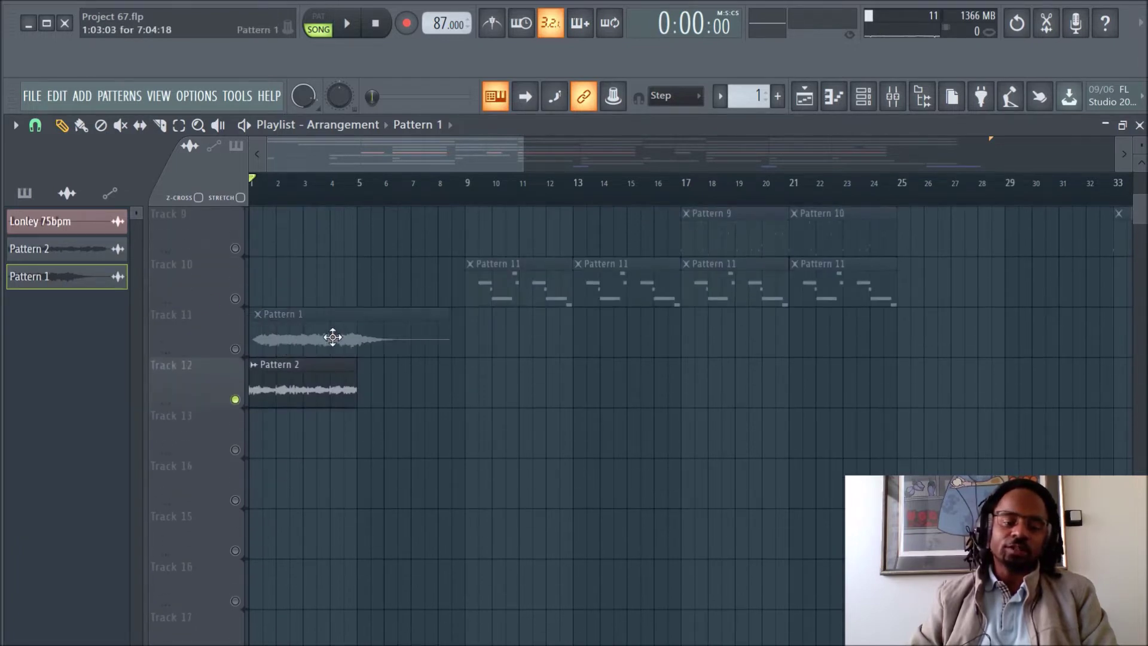
{"action": "left_click", "coordinate": [235, 348]}
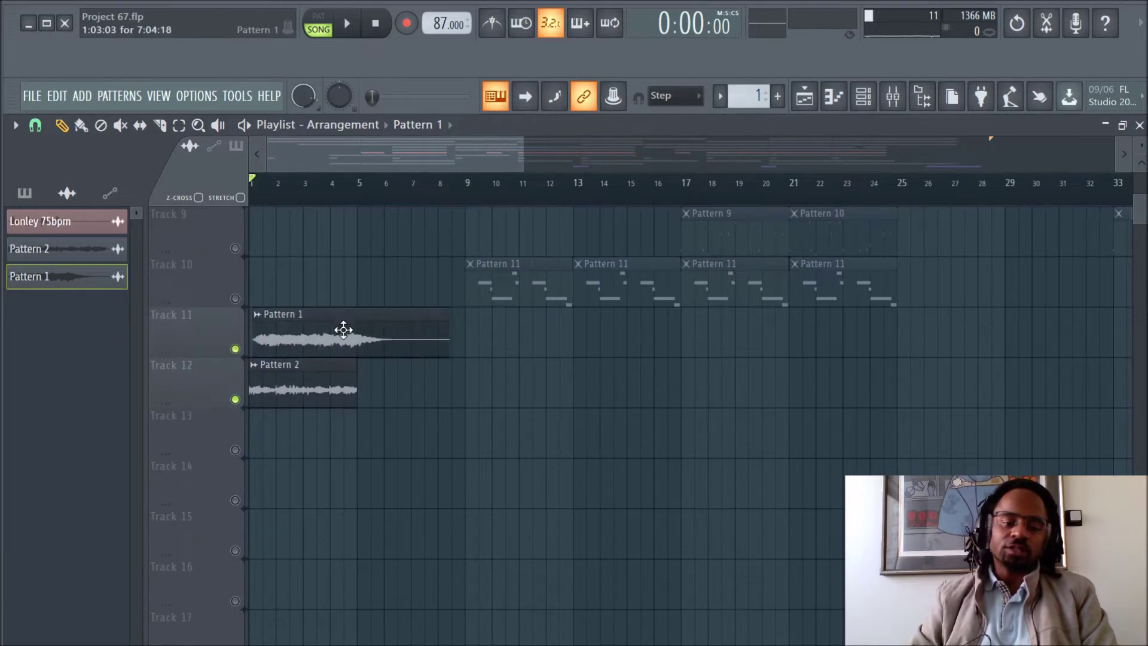
Align the Track 11 clip to start at bar 1 and trim it to end at bar 5.
{"action": "left_click_drag", "start_coordinate": [307, 324], "coordinate": [289, 313]}
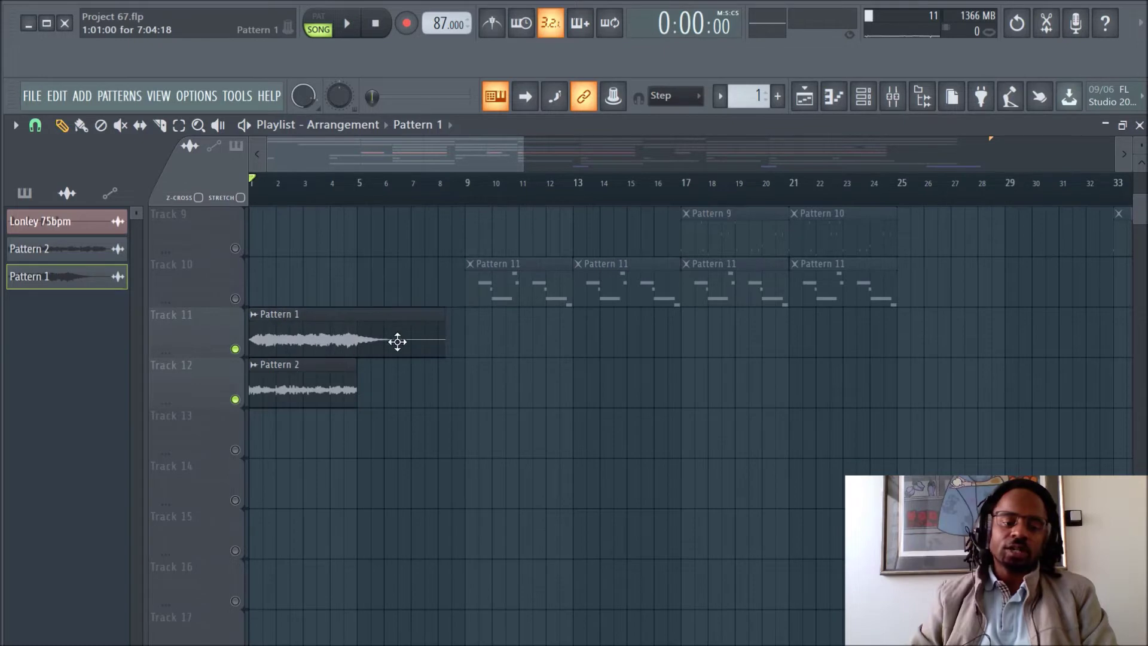
{"action": "left_click_drag", "start_coordinate": [442, 314], "coordinate": [368, 315]}
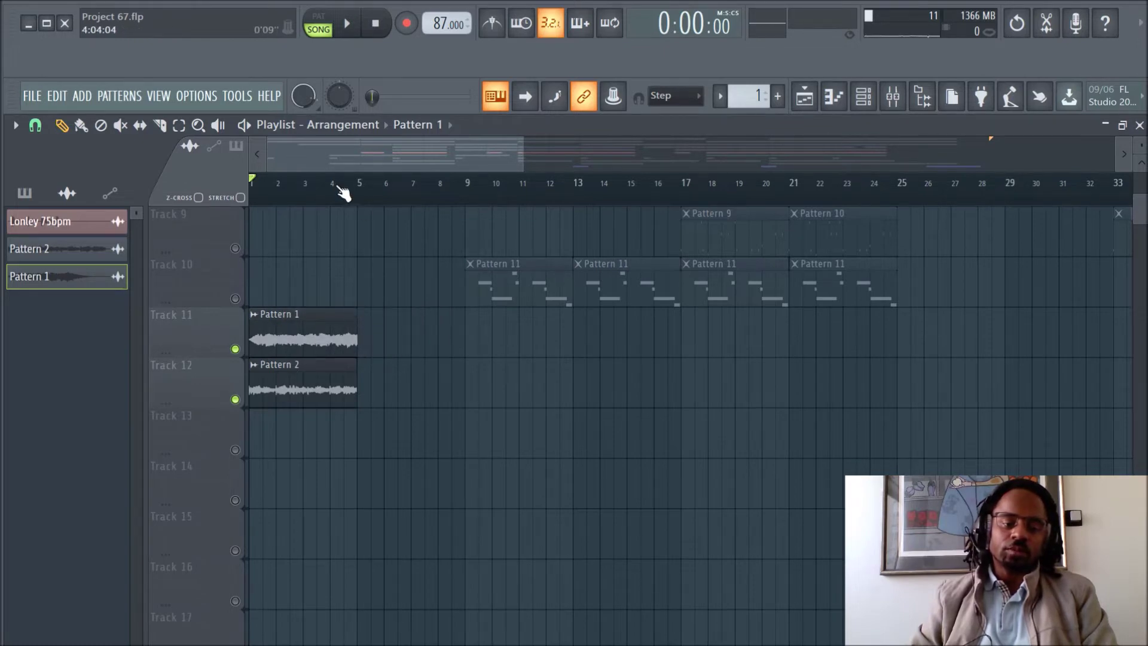
{"action": "scroll", "coordinate": [342, 191], "scroll_direction": "up", "scroll_amount": 5}
{"action": "left_click_drag", "start_coordinate": [464, 311], "coordinate": [453, 311]}
{"action": "scroll", "coordinate": [436, 202], "scroll_direction": "up", "scroll_amount": 3}
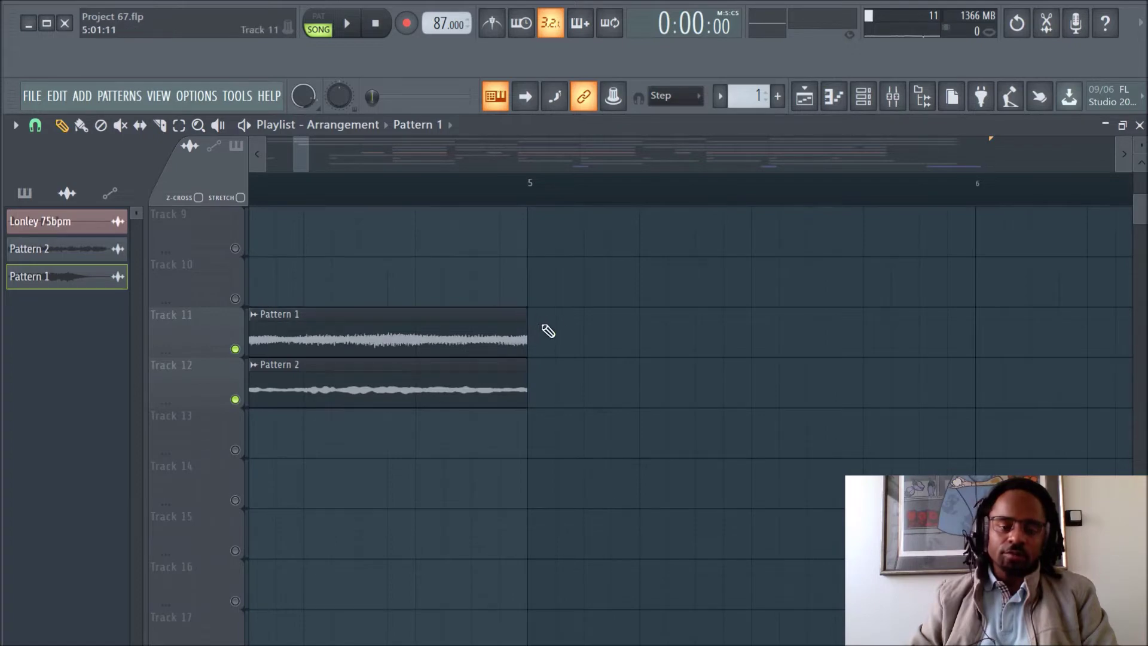
{"action": "scroll", "coordinate": [389, 323], "scroll_direction": "up", "scroll_amount": 8}
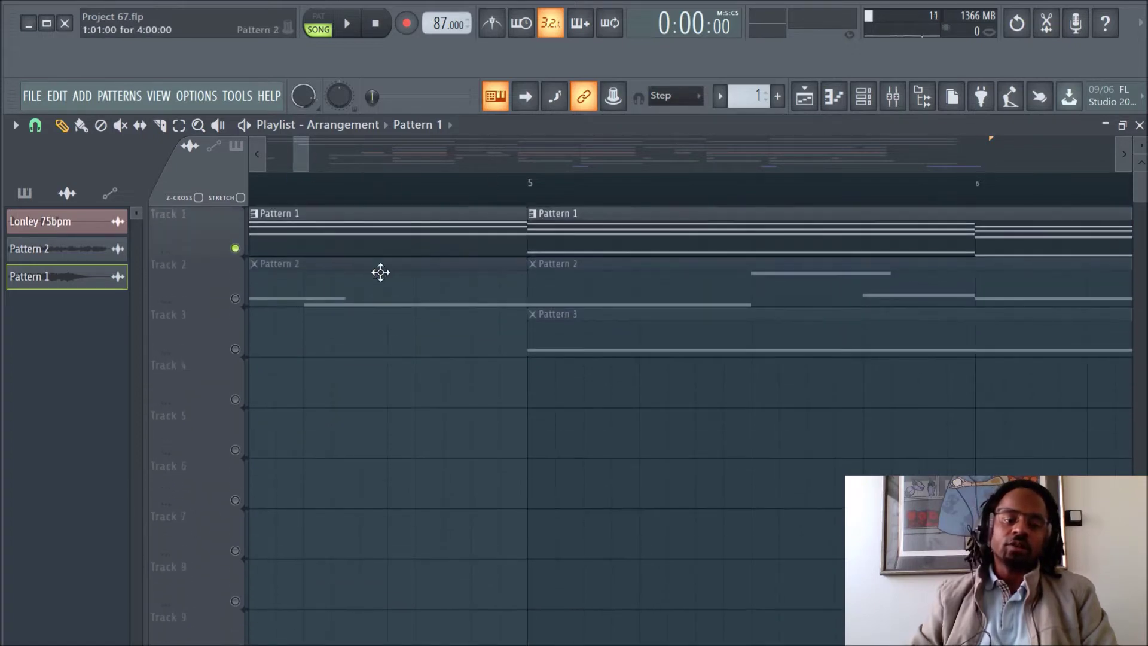
{"action": "scroll", "coordinate": [383, 199], "scroll_direction": "down", "scroll_amount": 3}
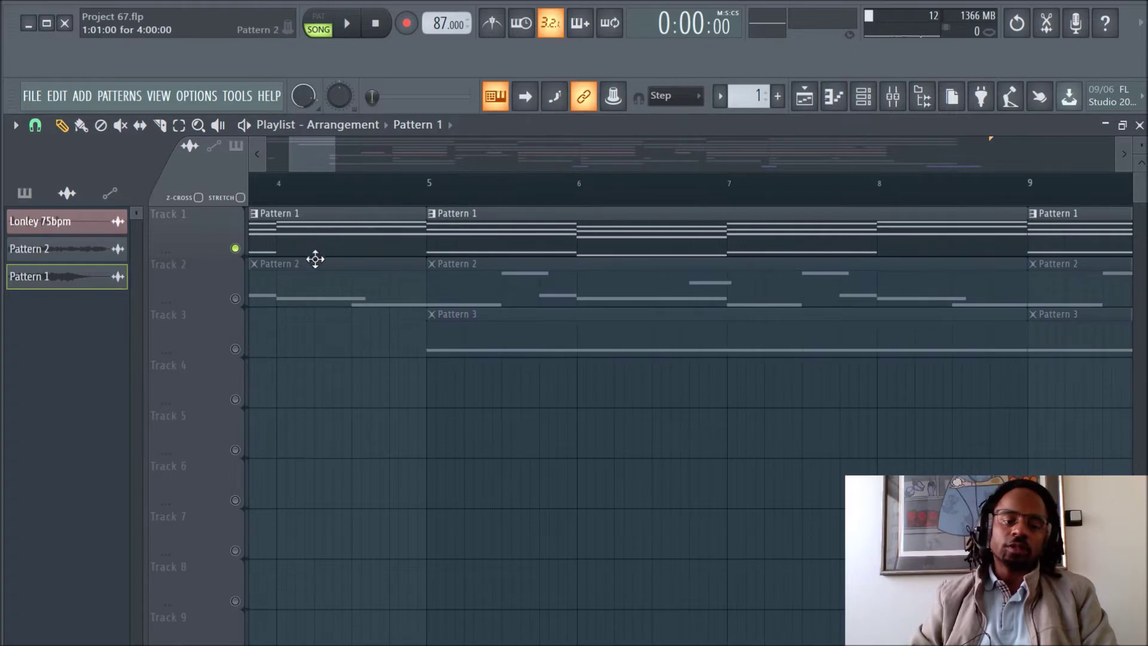
{"action": "scroll", "coordinate": [316, 245], "scroll_direction": "down", "scroll_amount": 5}
{"action": "scroll", "coordinate": [338, 200], "scroll_direction": "down", "scroll_amount": 2}
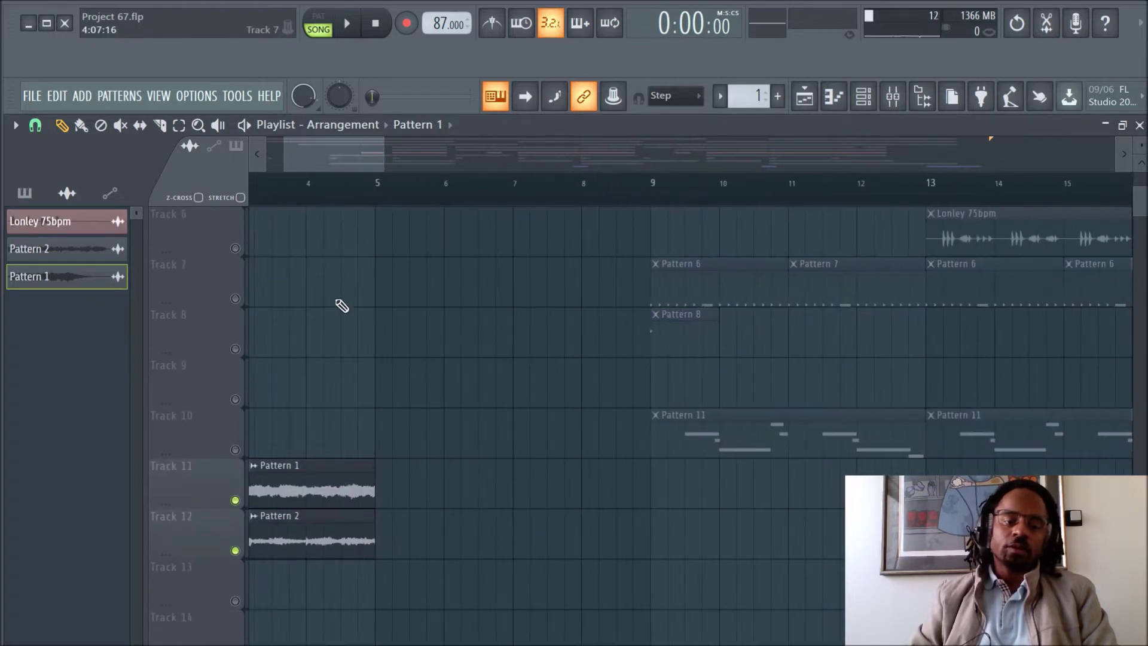
{"action": "scroll", "coordinate": [341, 306], "scroll_direction": "up", "scroll_amount": 5}
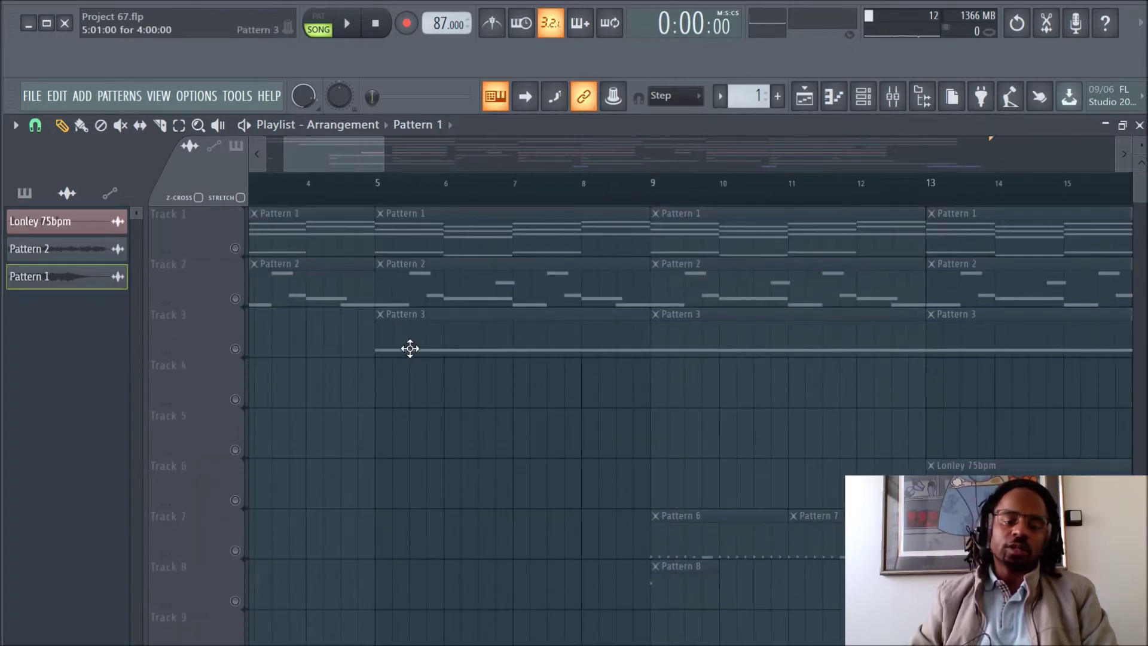
{"action": "scroll", "coordinate": [366, 231], "scroll_direction": "down", "scroll_amount": 2}
{"action": "left_click_drag", "start_coordinate": [319, 158], "coordinate": [284, 157]}
{"action": "scroll", "coordinate": [464, 356], "scroll_direction": "down", "scroll_amount": 4}
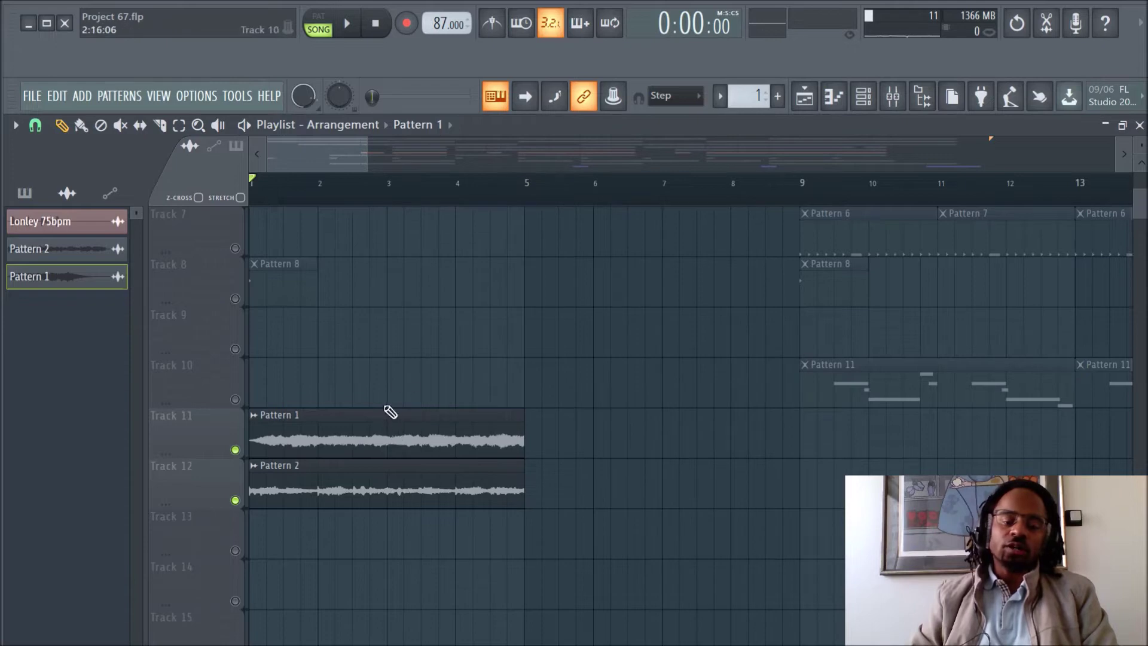
{"action": "scroll", "coordinate": [434, 410], "scroll_direction": "up", "scroll_amount": 6}
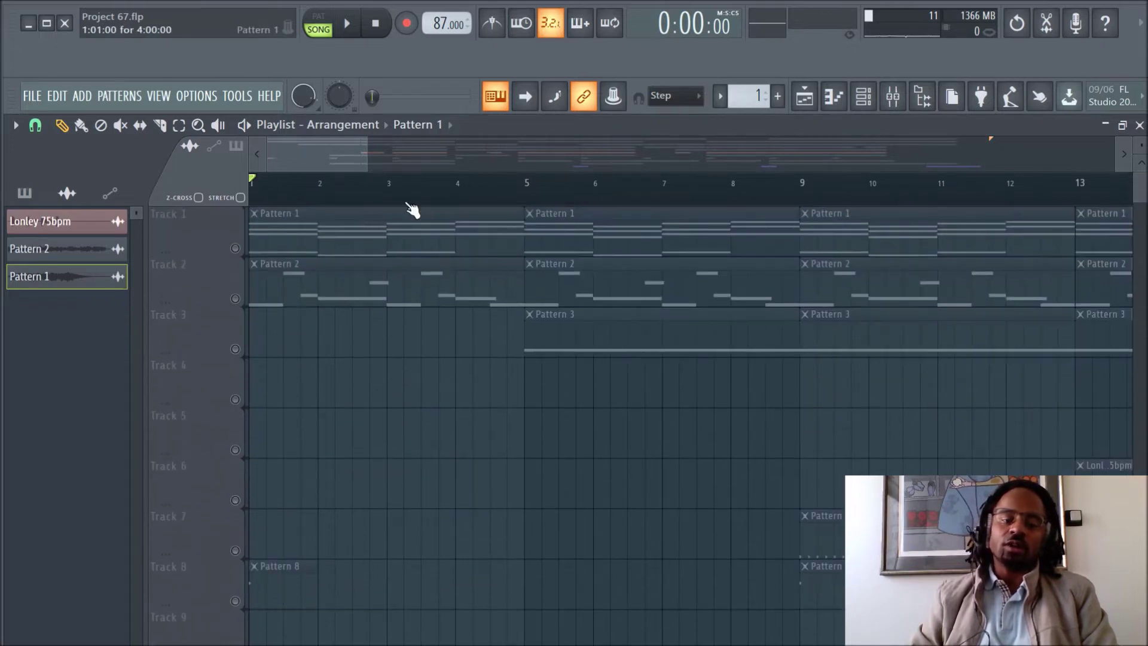
{"action": "left_click", "coordinate": [384, 128]}
{"action": "left_click", "coordinate": [479, 128]}
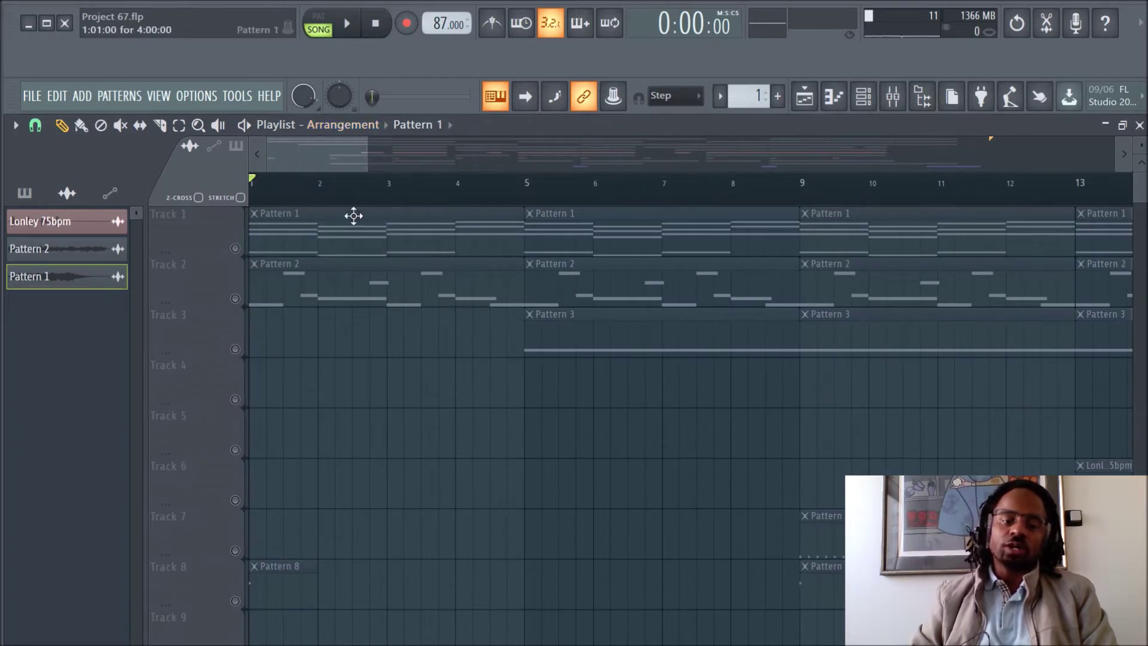
{"action": "scroll", "coordinate": [496, 271], "scroll_direction": "down", "scroll_amount": 2}
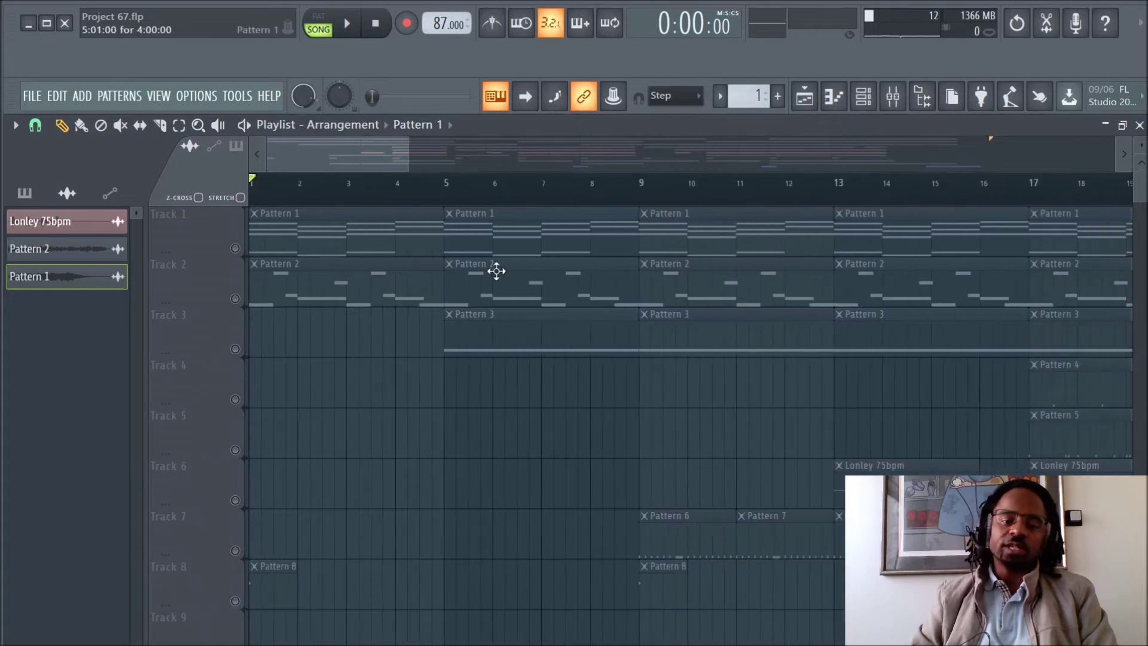
{"action": "scroll", "coordinate": [494, 360], "scroll_direction": "down", "scroll_amount": 3}
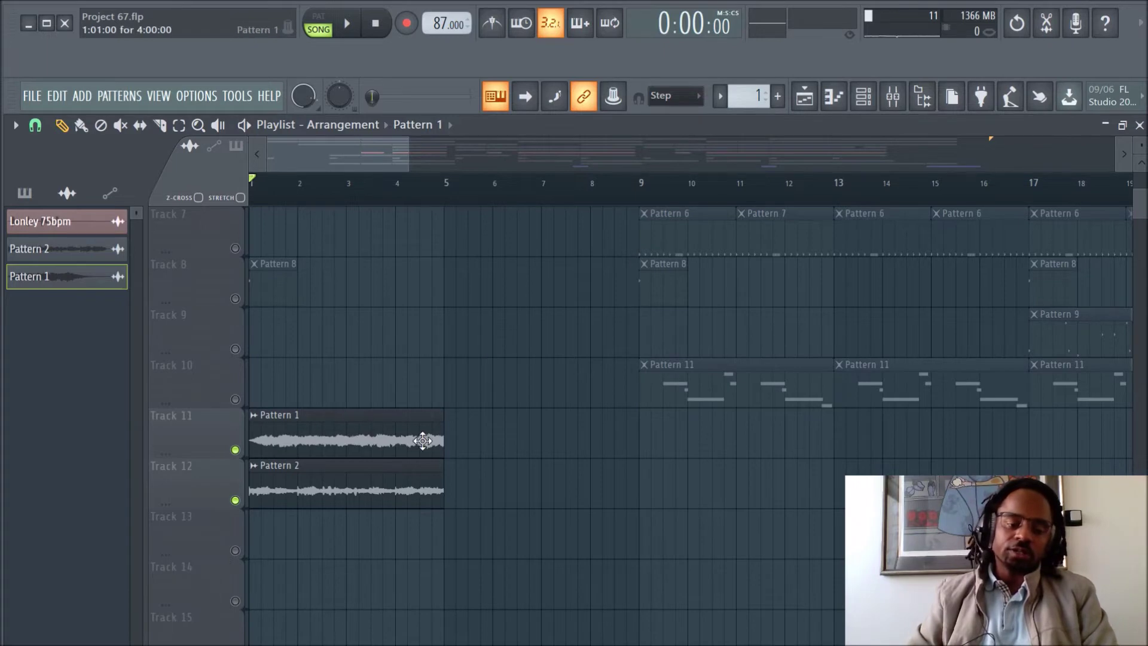
{"action": "key", "text": "space"}
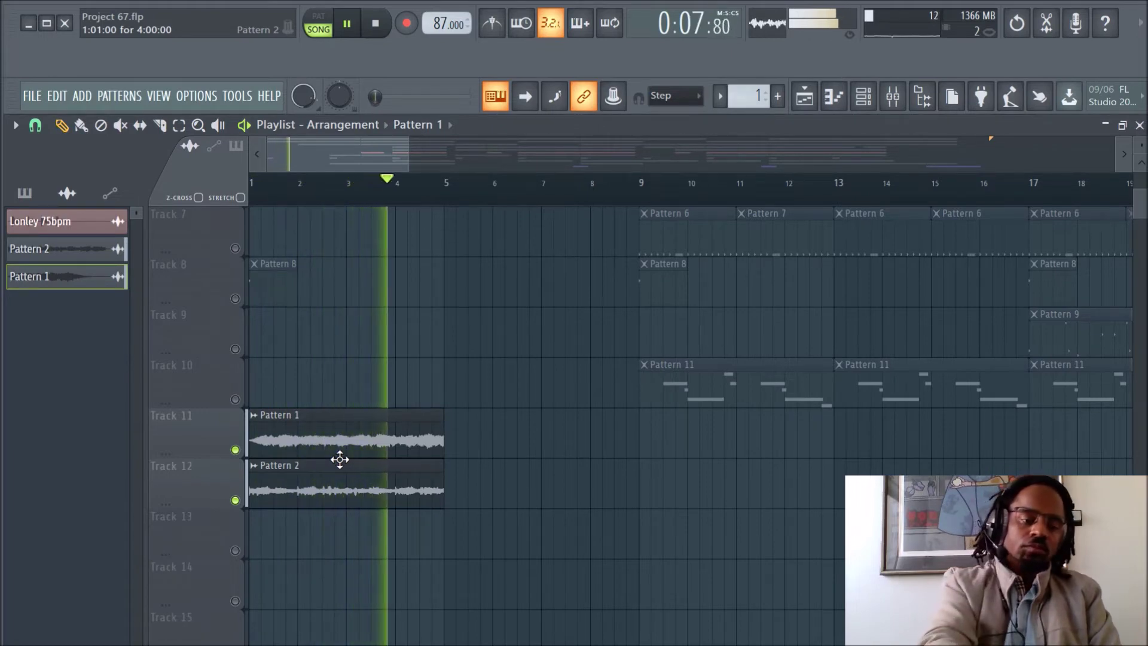
{"action": "key", "text": "XF86AudioRaiseVolume"}
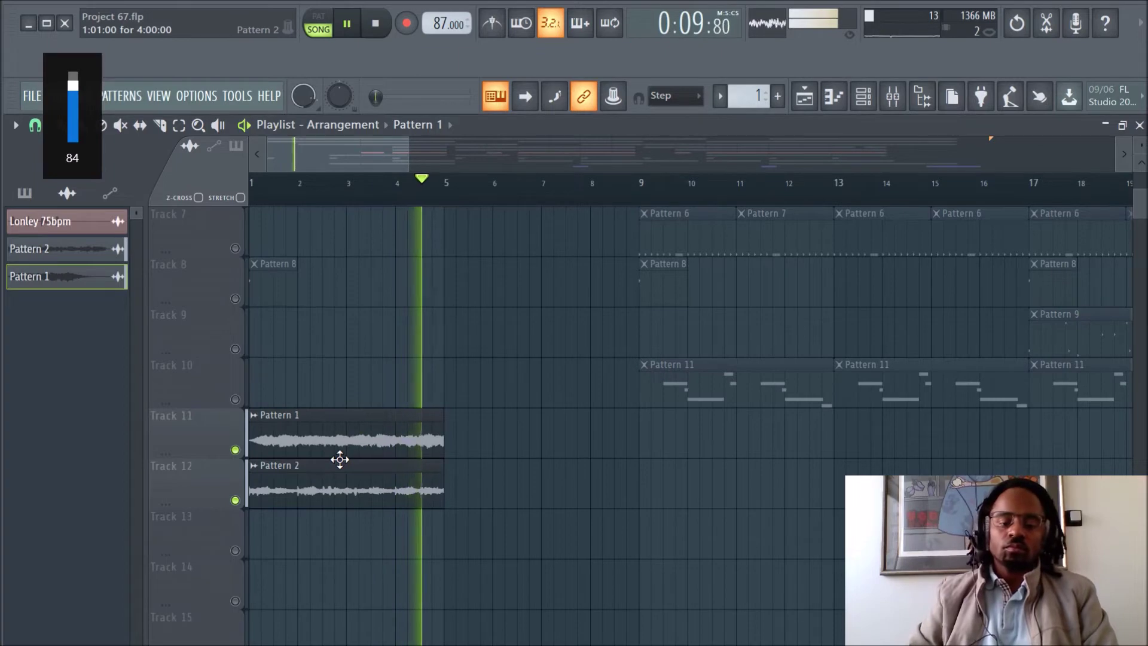
{"action": "key", "text": "space"}
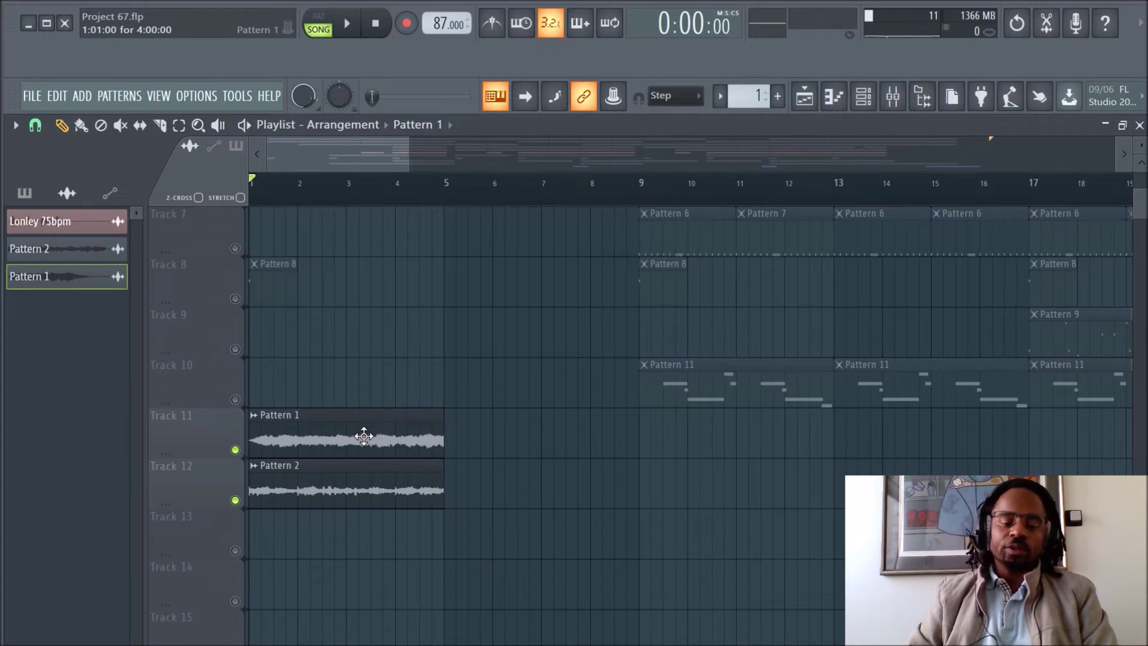
Filter the Channel rack from All to Audio, close it, and select the Pattern 1 clip.
{"action": "left_click", "coordinate": [863, 96]}
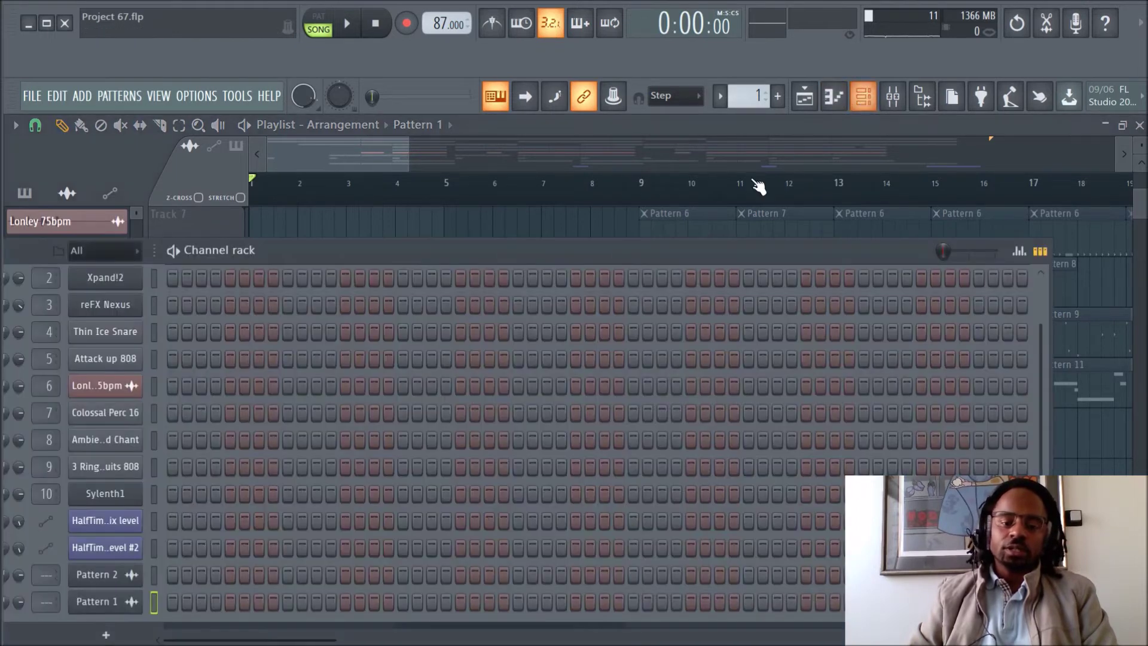
{"action": "left_click", "coordinate": [137, 250]}
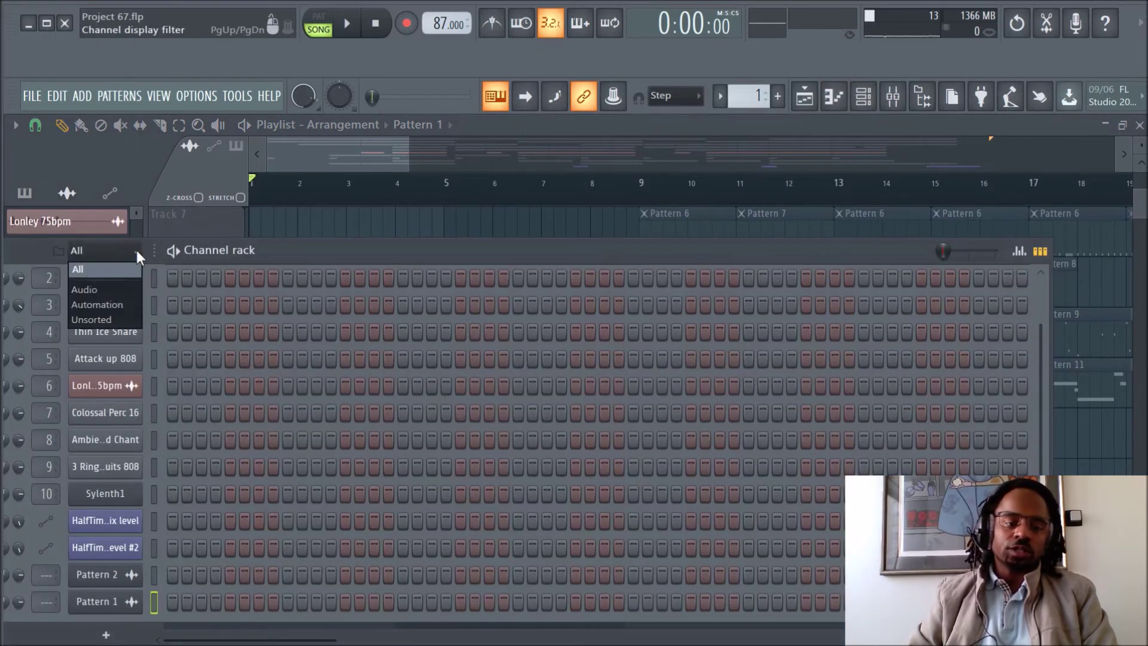
{"action": "left_click", "coordinate": [124, 289]}
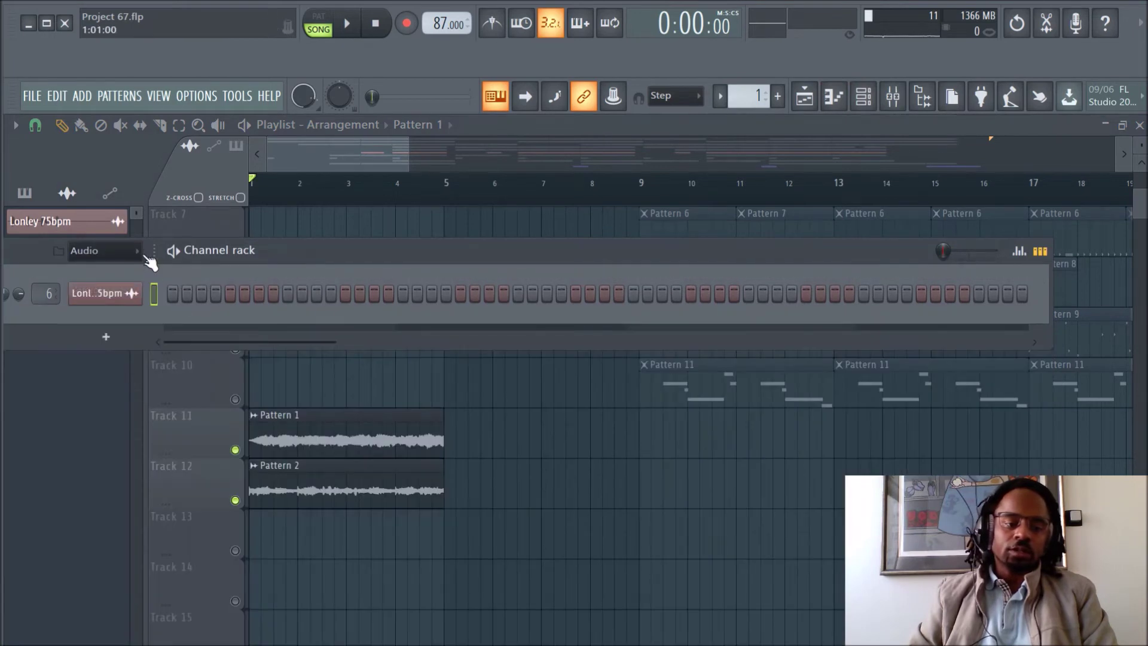
{"action": "left_click_drag", "start_coordinate": [288, 251], "coordinate": [541, 258]}
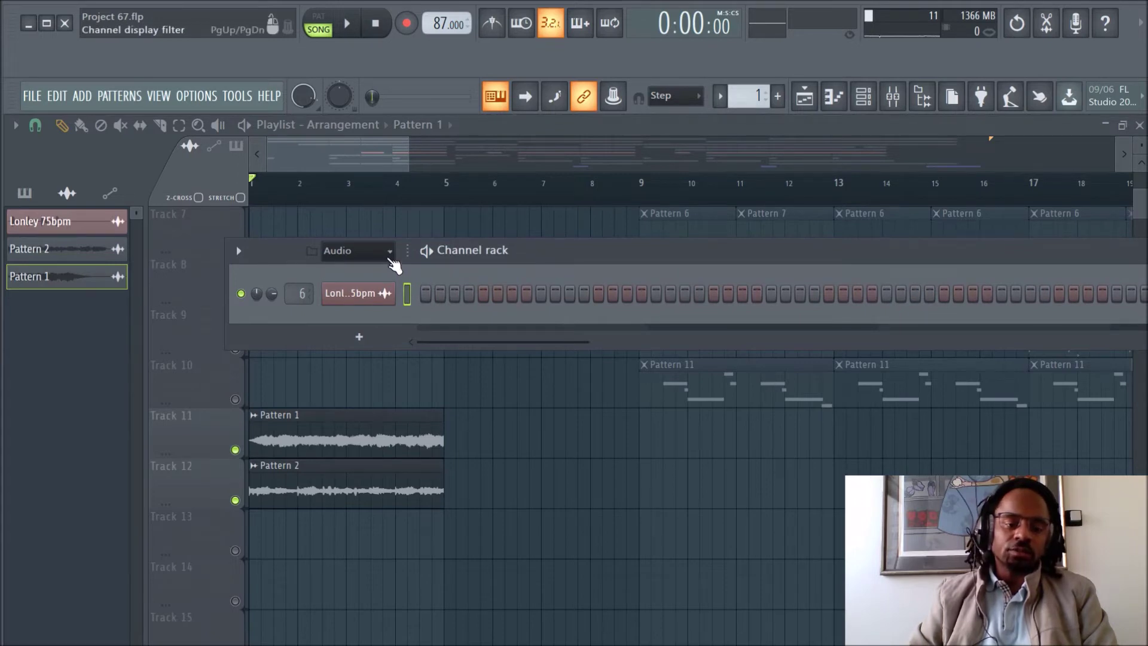
{"action": "left_click", "coordinate": [72, 249]}
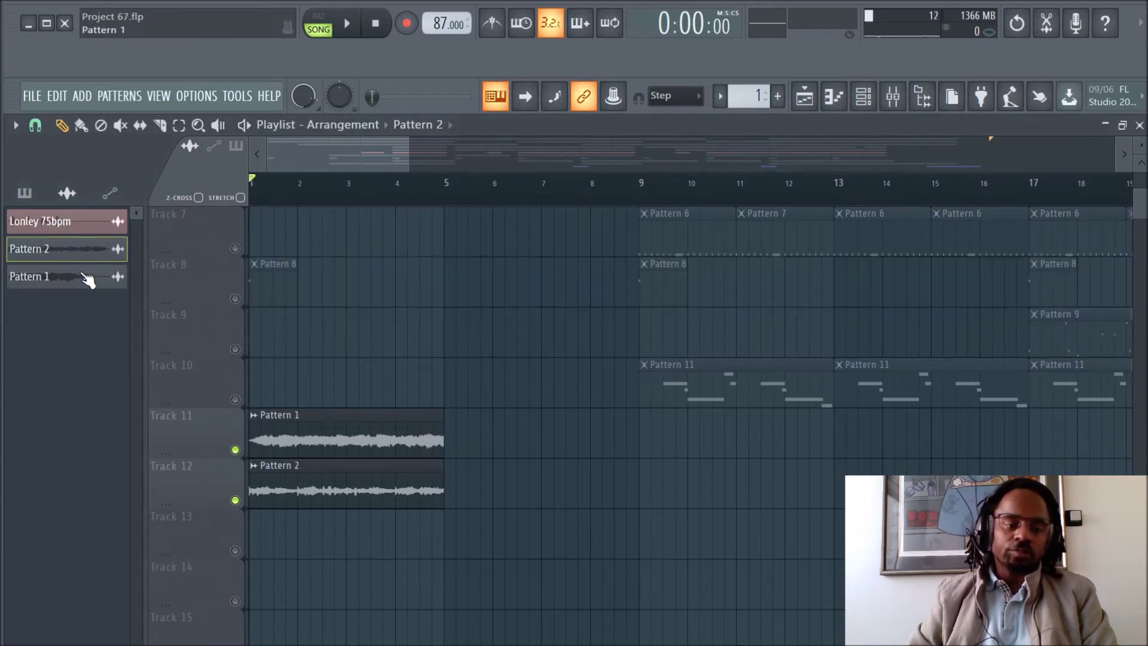
{"action": "left_click", "coordinate": [82, 279]}
Dismiss the Pattern 1 clip's options menu unchanged and reopen the Channel rack.
{"action": "left_click", "coordinate": [253, 415]}
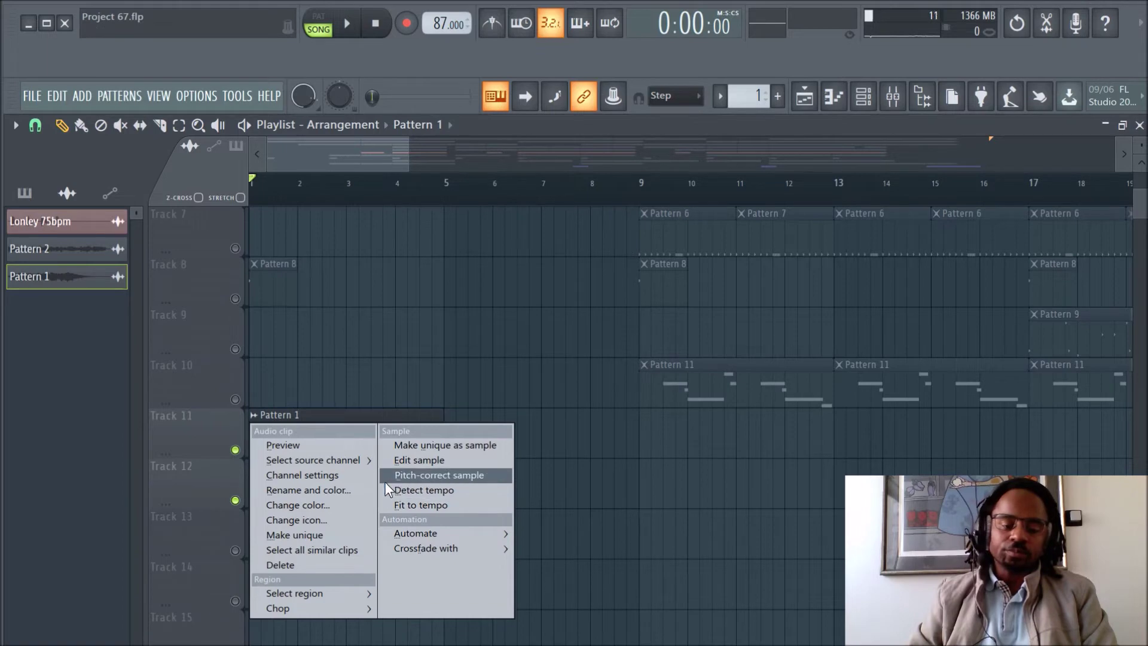
{"action": "left_click", "coordinate": [420, 353]}
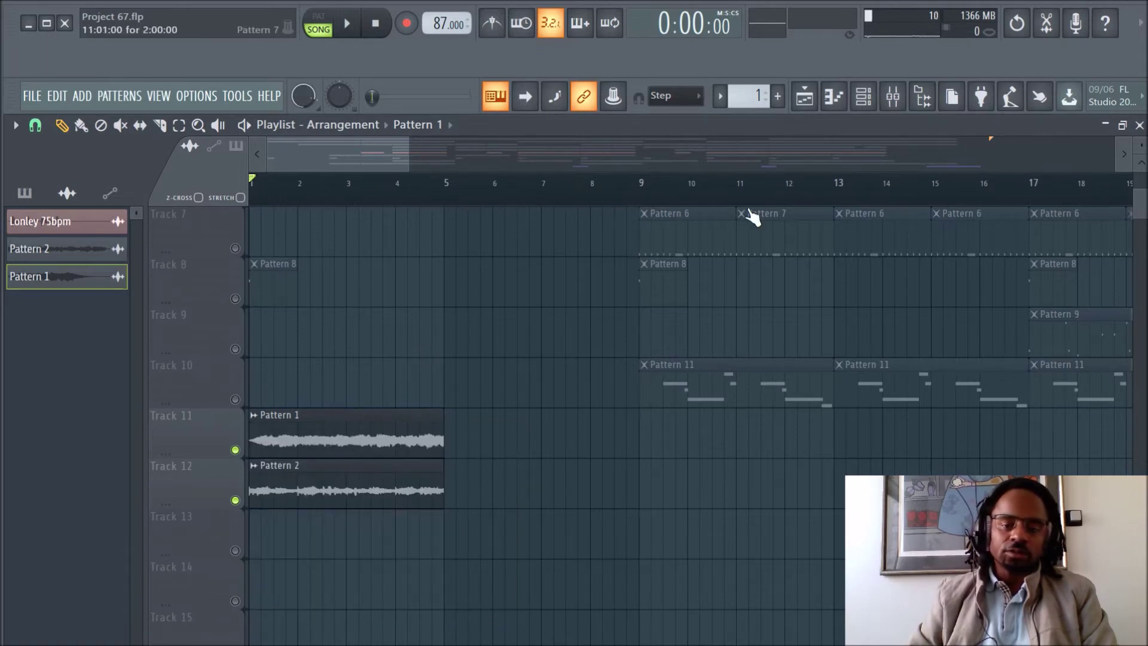
{"action": "left_click", "coordinate": [863, 96]}
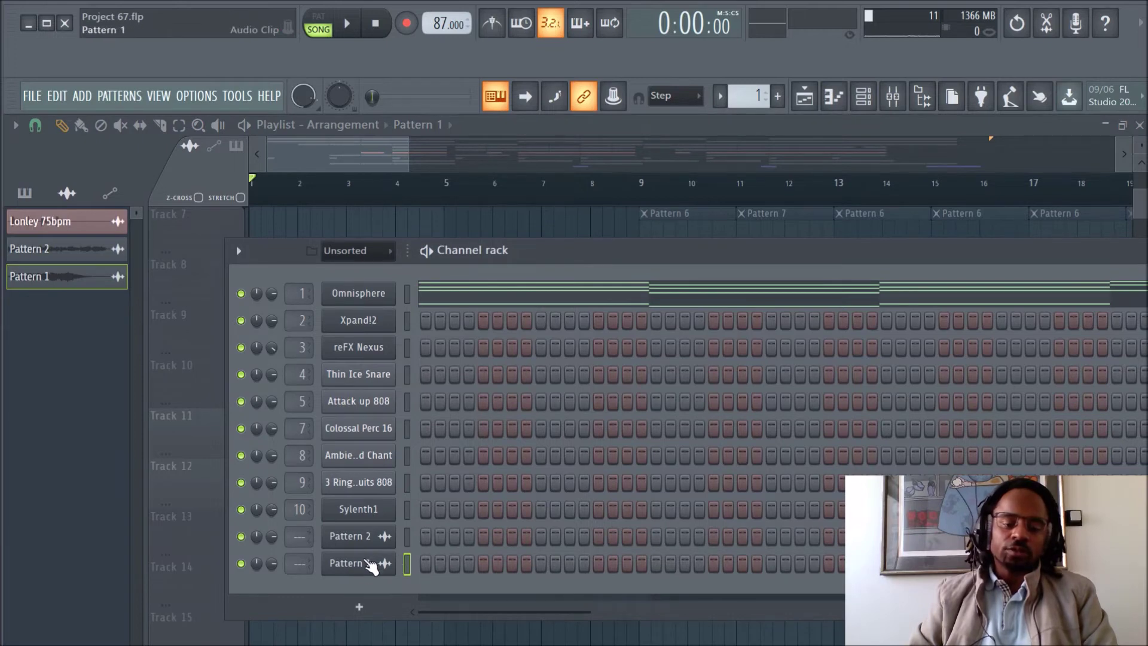
Close the Pattern 2 channel settings and open Pattern 1's settings showing Pattern 1_3.wav, moved right.
{"action": "left_click", "coordinate": [363, 540]}
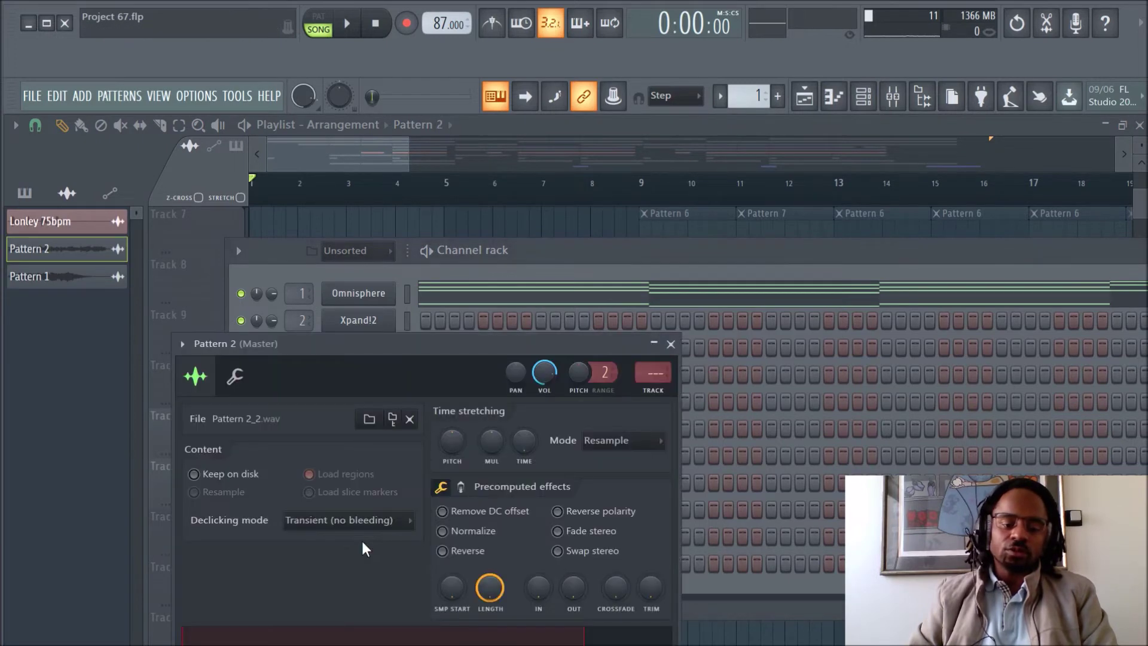
{"action": "left_click_drag", "start_coordinate": [668, 240], "coordinate": [687, 202]}
{"action": "left_click", "coordinate": [538, 620]}
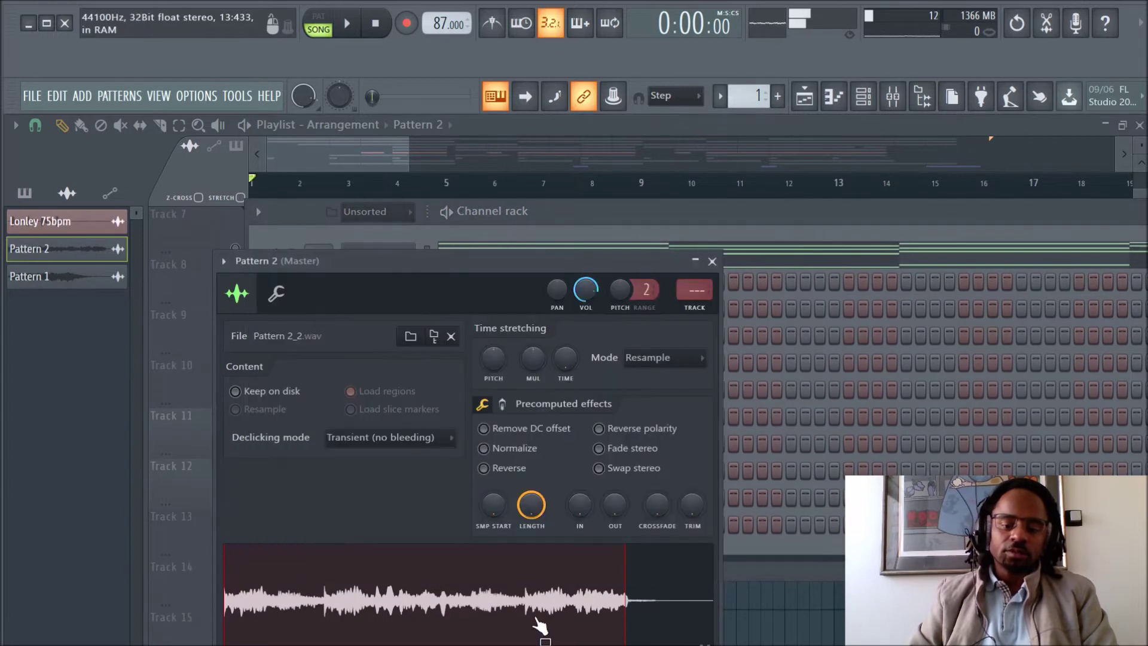
{"action": "left_click", "coordinate": [712, 261]}
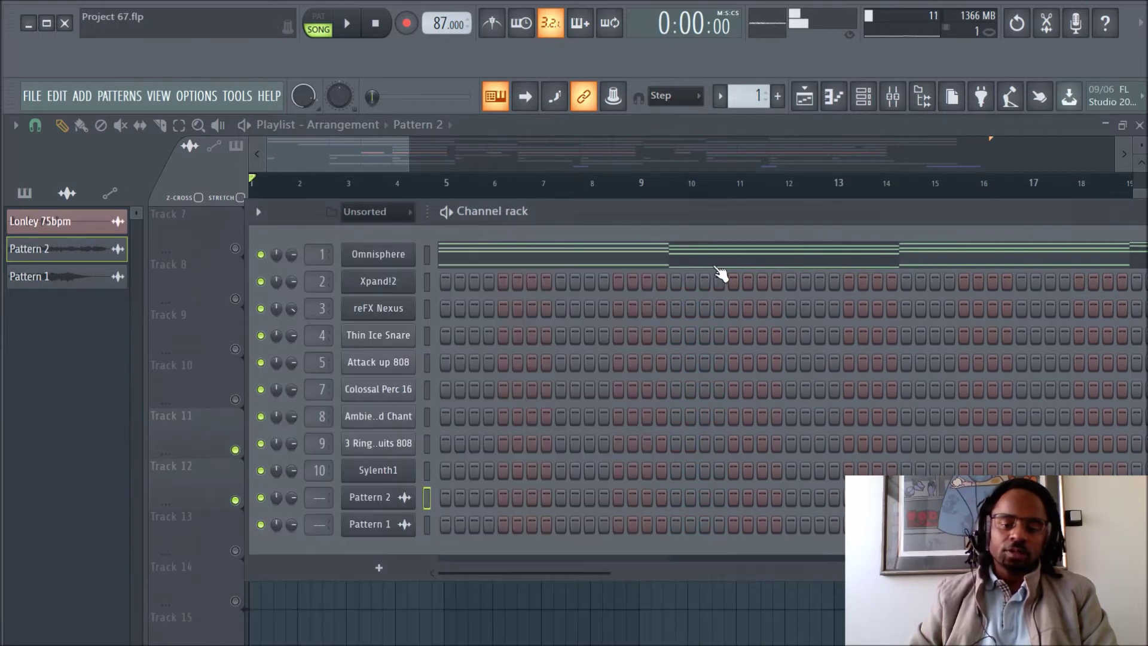
{"action": "left_click", "coordinate": [402, 521]}
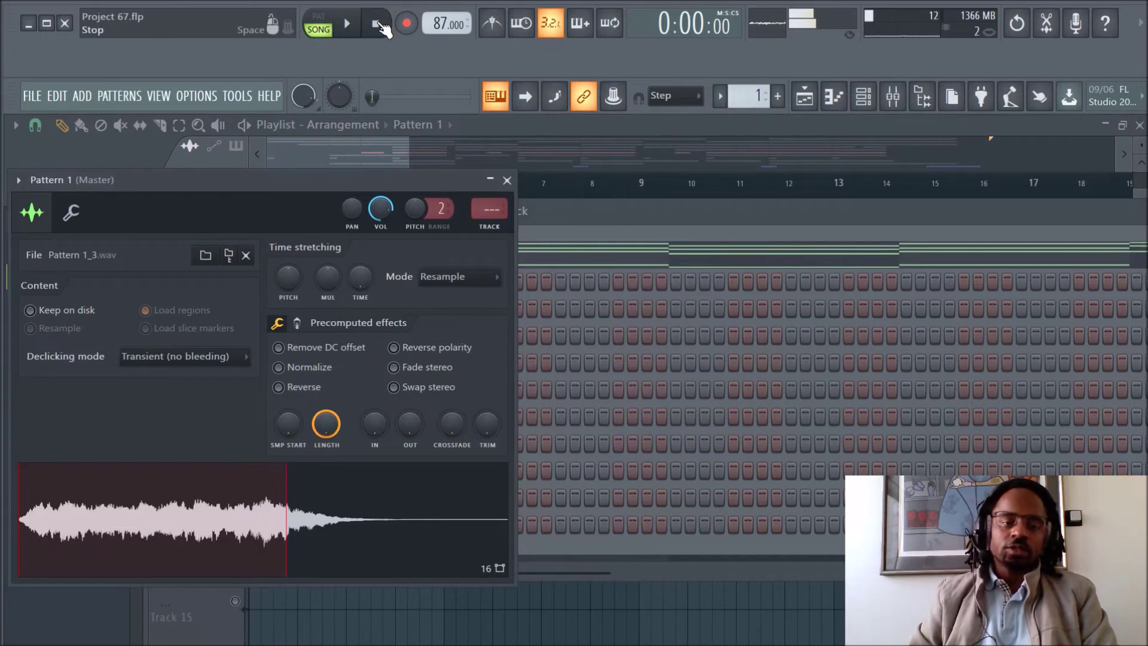
{"action": "left_click_drag", "start_coordinate": [303, 180], "coordinate": [691, 178]}
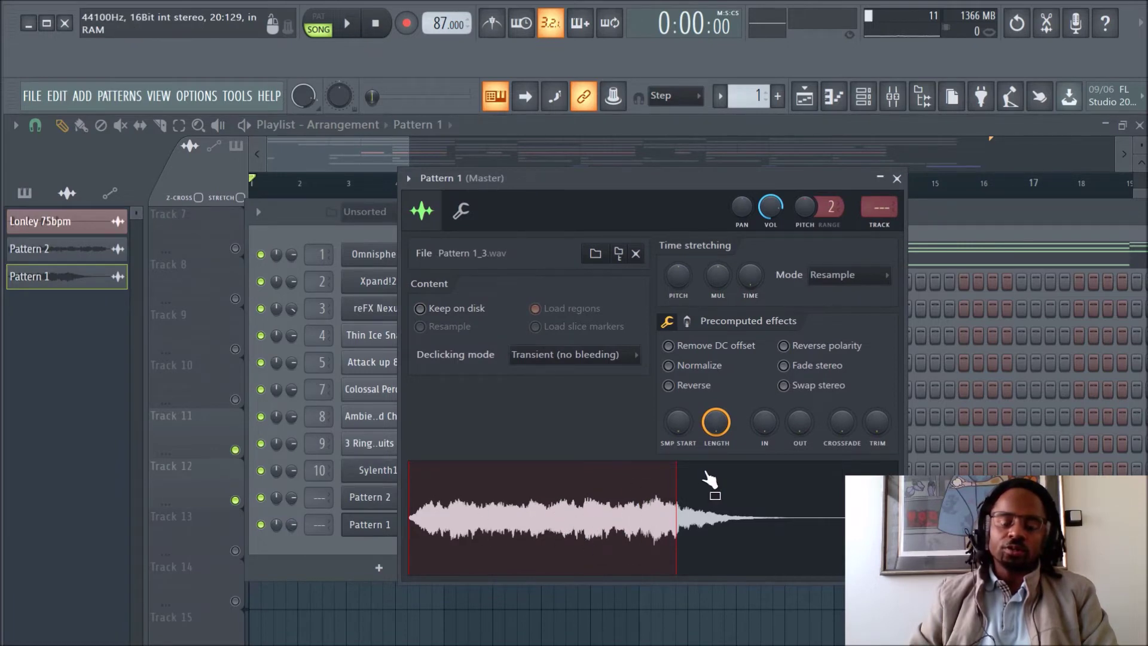
Reverse the Pattern 1_3.wav sample, nudge SMP START, and raise TRIM to 18%.
{"action": "left_click", "coordinate": [668, 388]}
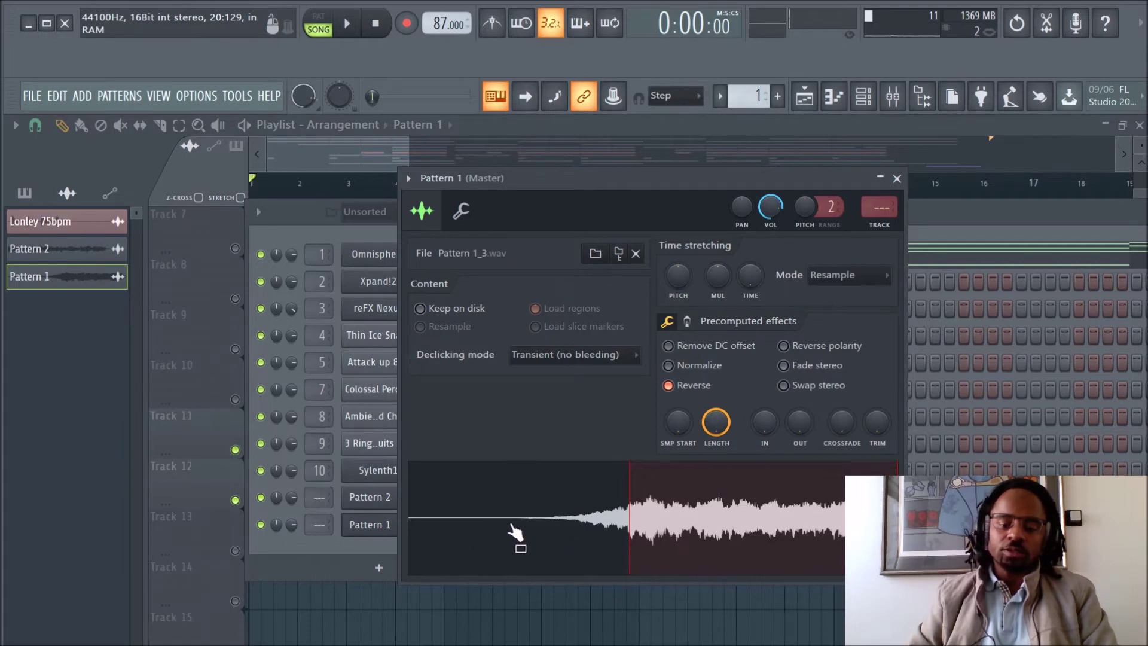
{"action": "left_click_drag", "start_coordinate": [556, 532], "coordinate": [559, 538]}
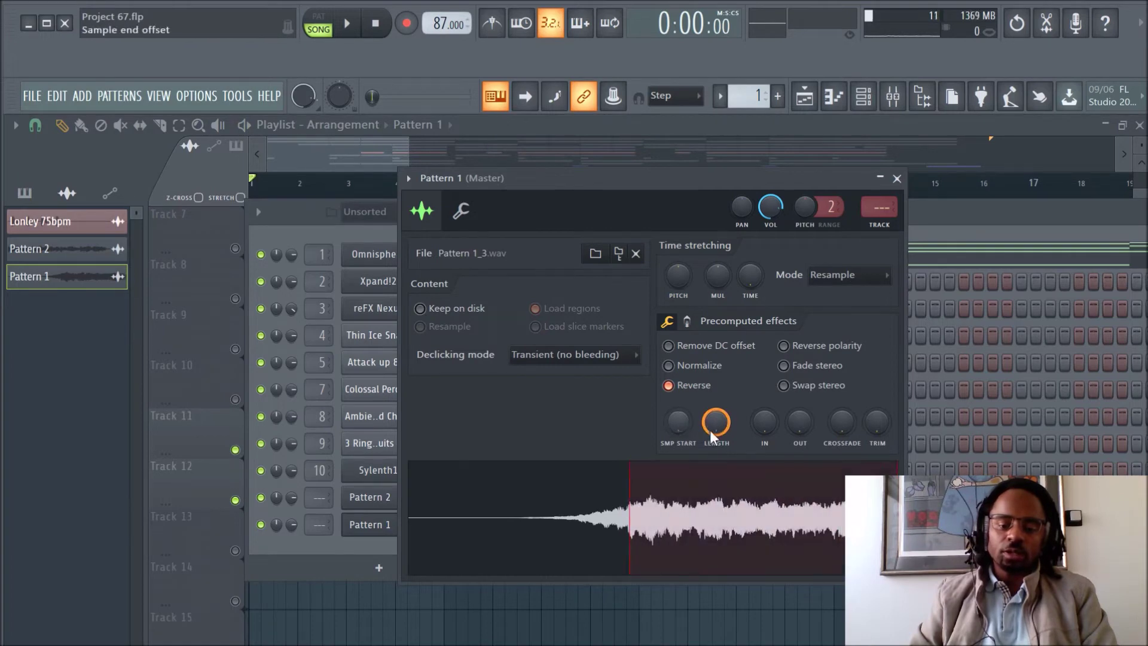
{"action": "mouse_move", "coordinate": [771, 426]}
{"action": "left_mouse_down"}
{"action": "mouse_move", "coordinate": [752, 439]}
{"action": "mouse_move", "coordinate": [763, 435]}
{"action": "left_mouse_up"}
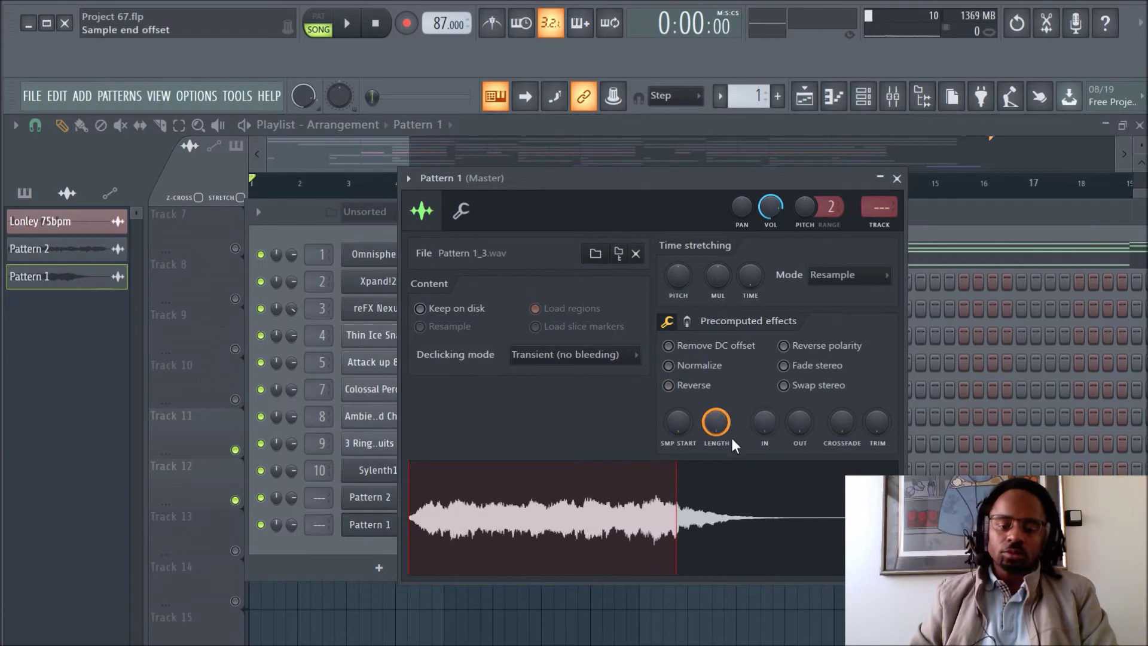
{"action": "left_click", "coordinate": [681, 389]}
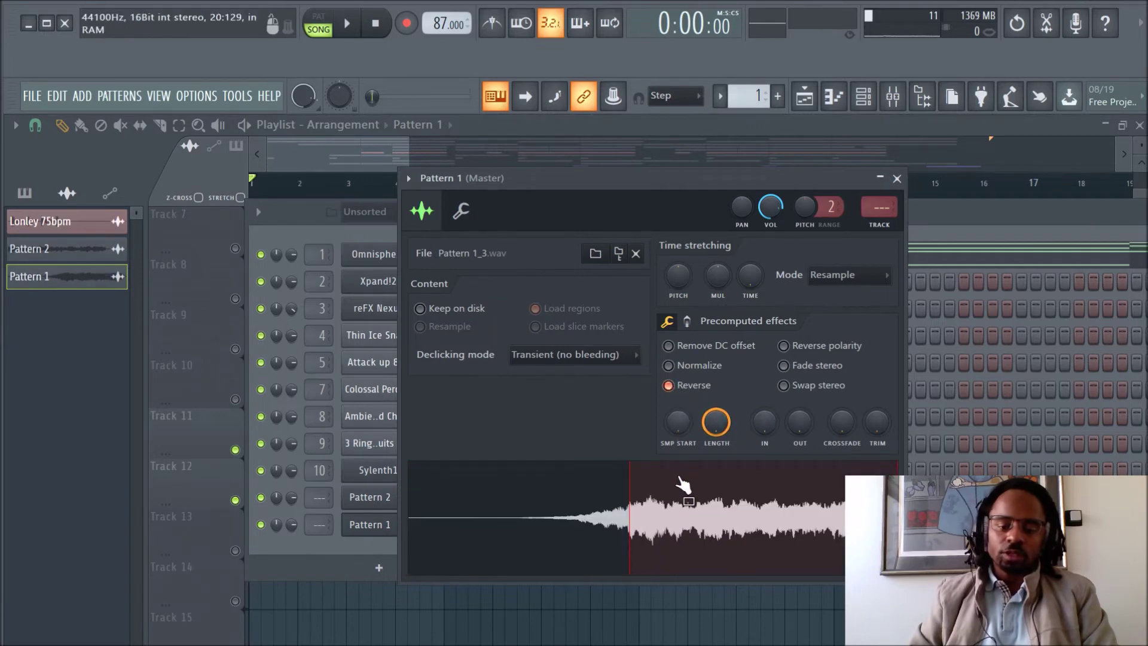
{"action": "left_click_drag", "start_coordinate": [672, 433], "coordinate": [672, 430]}
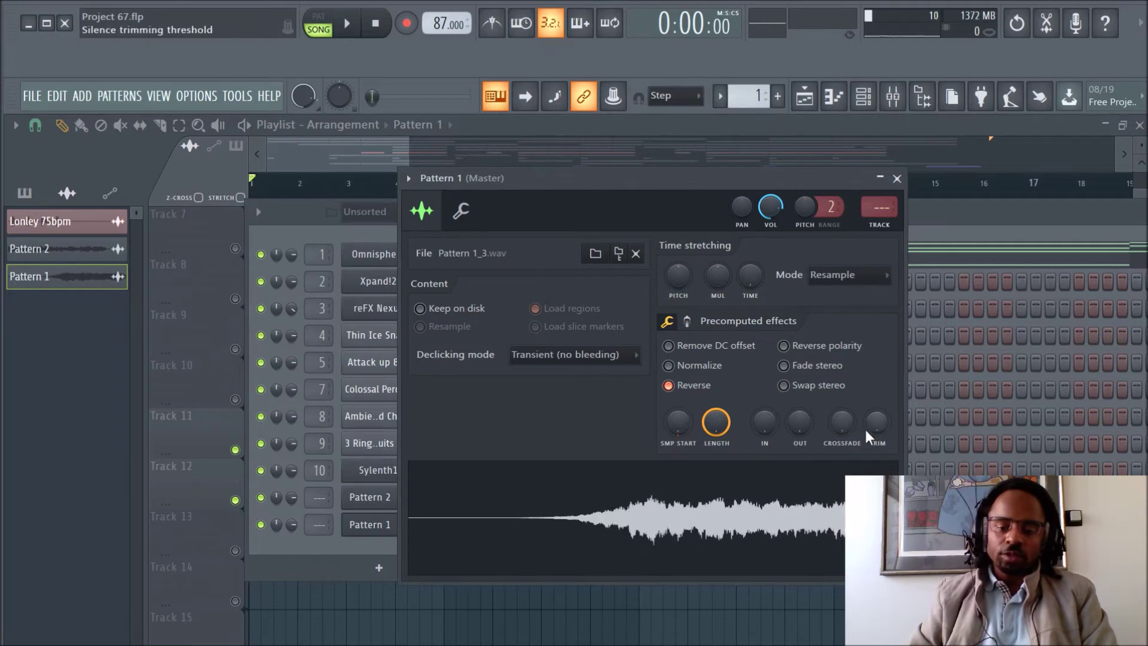
{"action": "left_click_drag", "start_coordinate": [866, 429], "coordinate": [866, 368]}
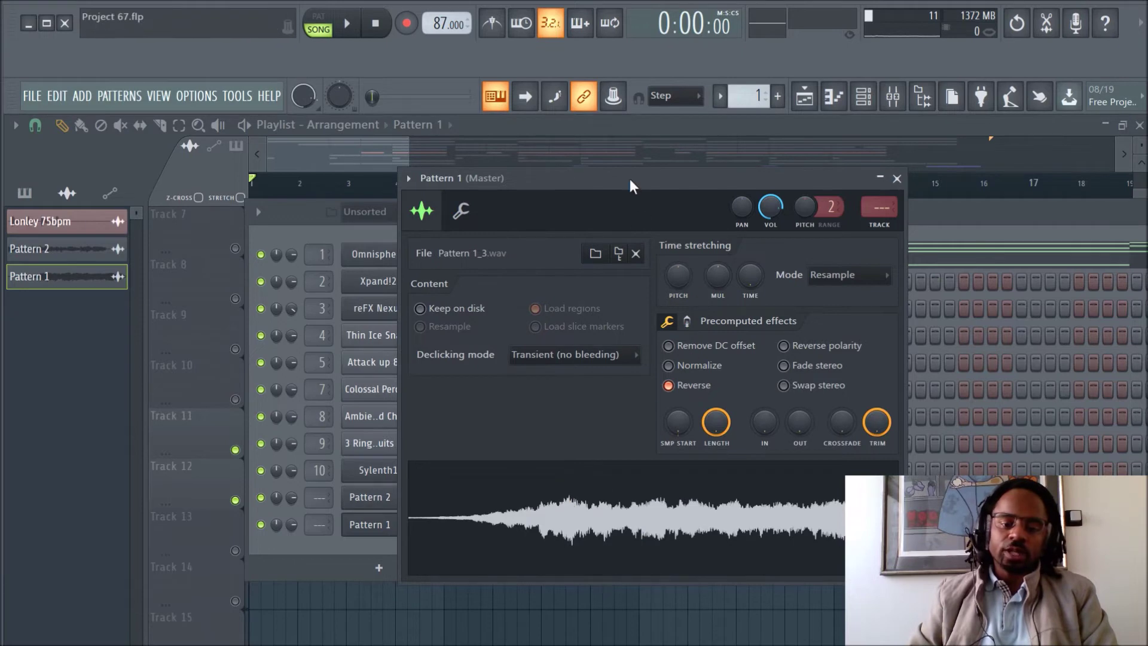
Close the channel settings and Channel rack, mute Track 12, and play the song from bar 1.
{"action": "left_click", "coordinate": [897, 178]}
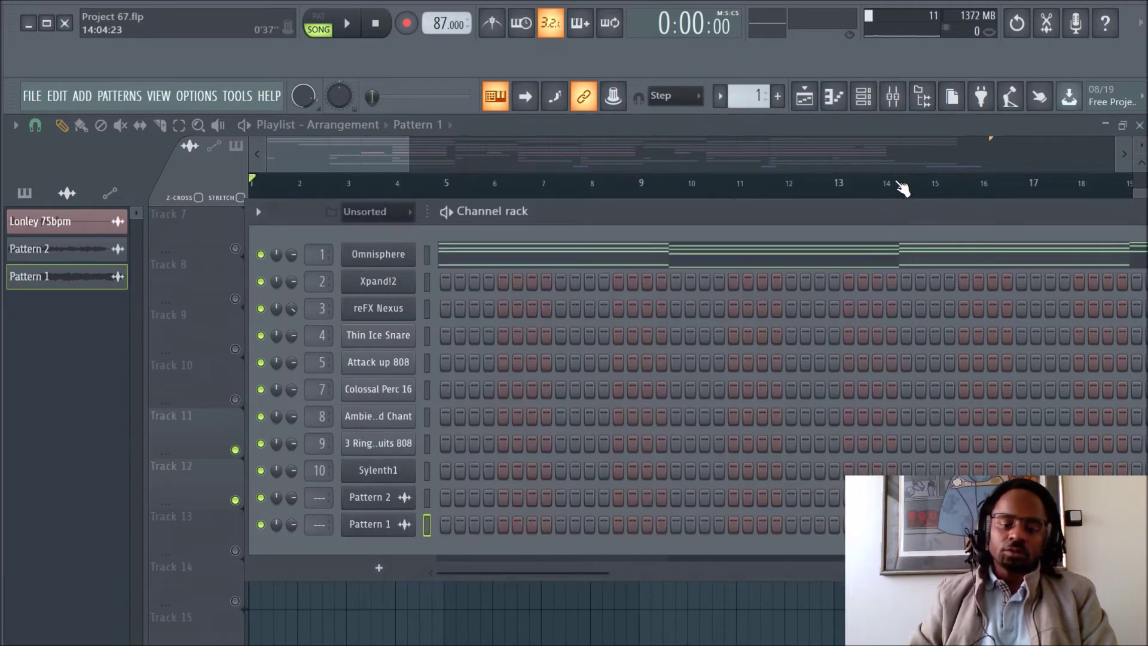
{"action": "key", "text": "F6"}
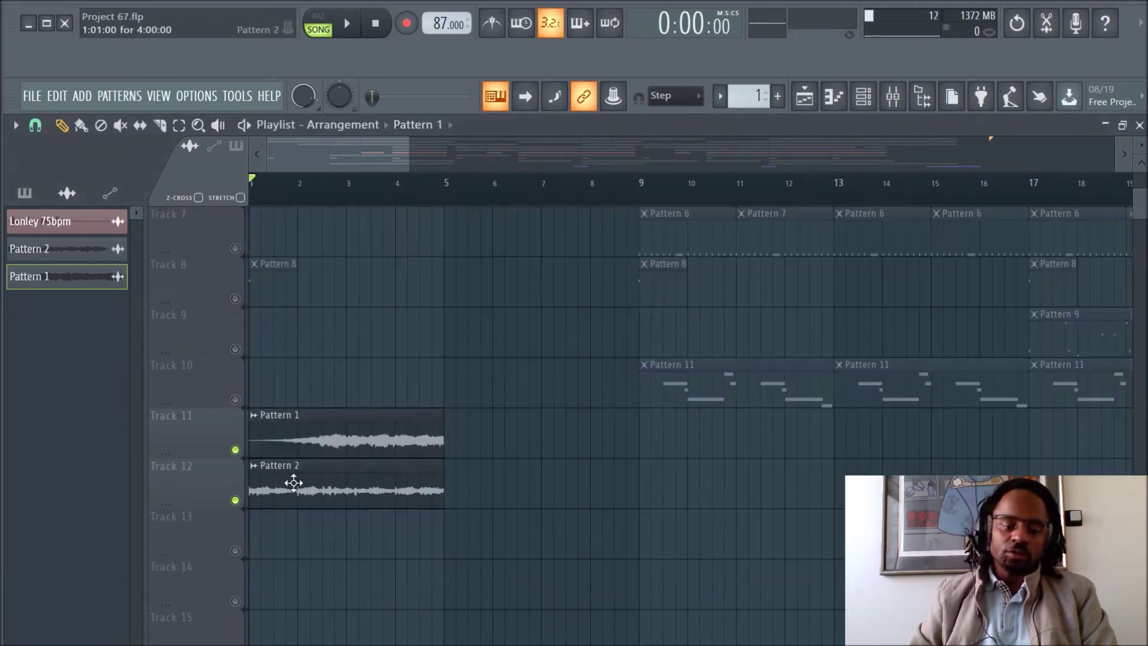
{"action": "left_click", "coordinate": [863, 97]}
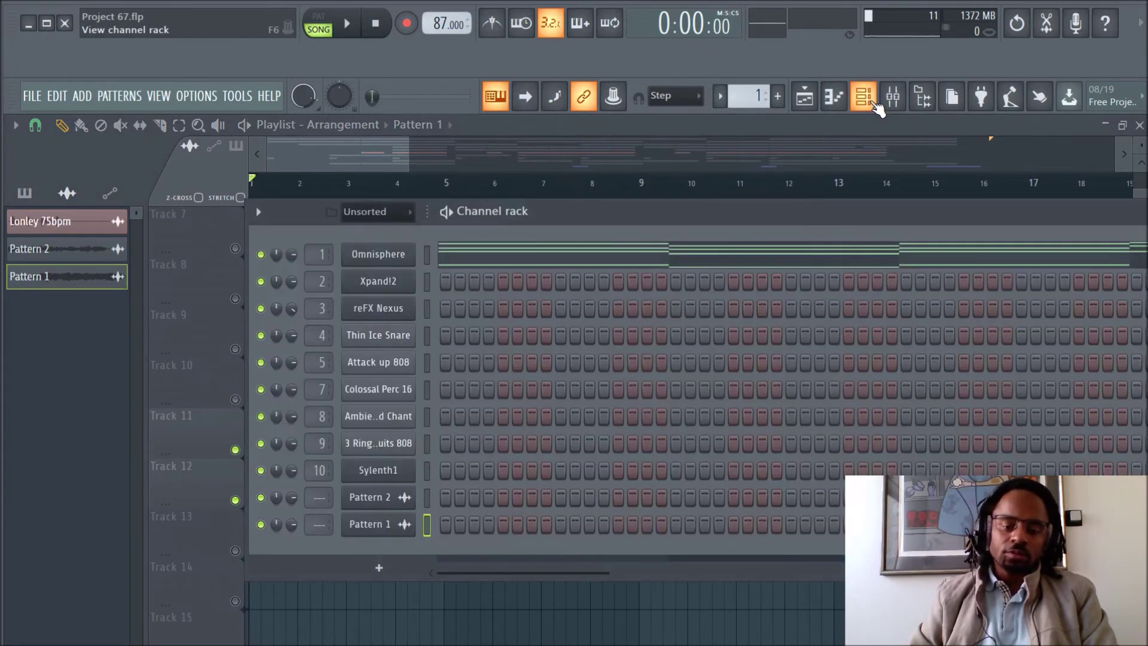
{"action": "left_click", "coordinate": [376, 498]}
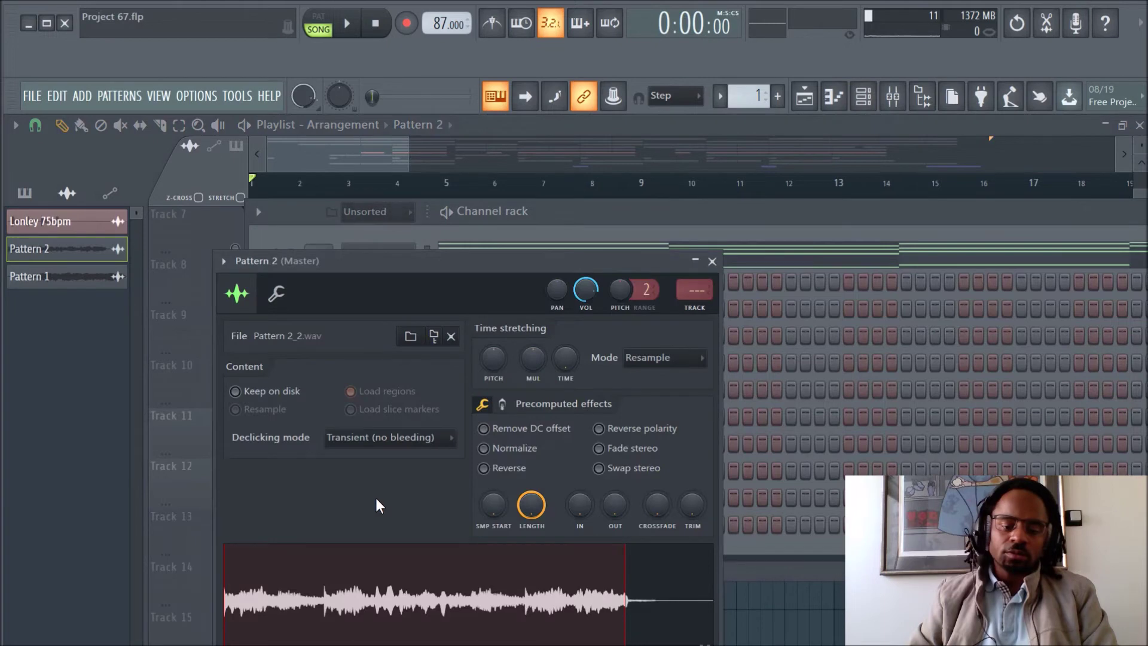
{"action": "left_click", "coordinate": [712, 262]}
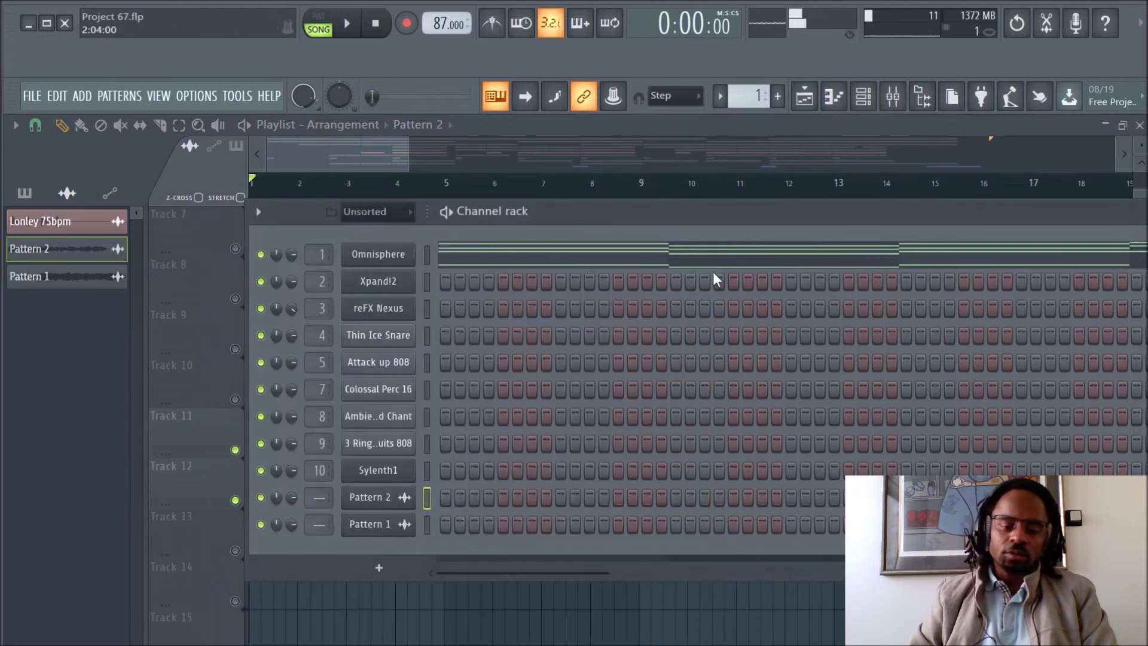
{"action": "left_click", "coordinate": [384, 529]}
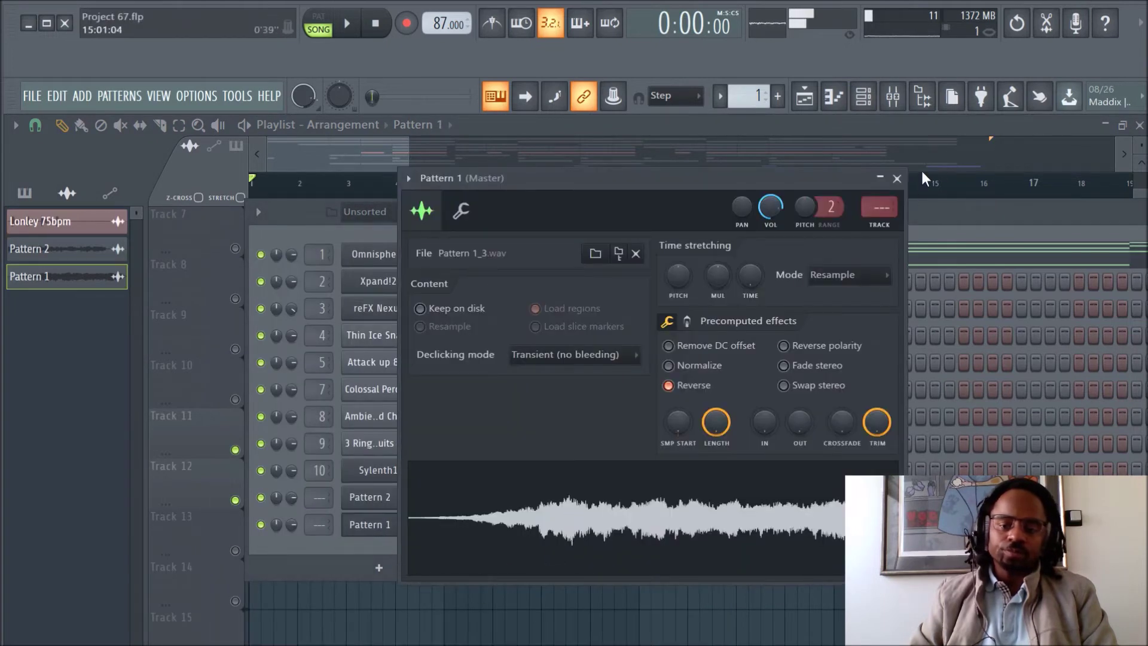
{"action": "left_click", "coordinate": [897, 178]}
{"action": "key", "text": "F6"}
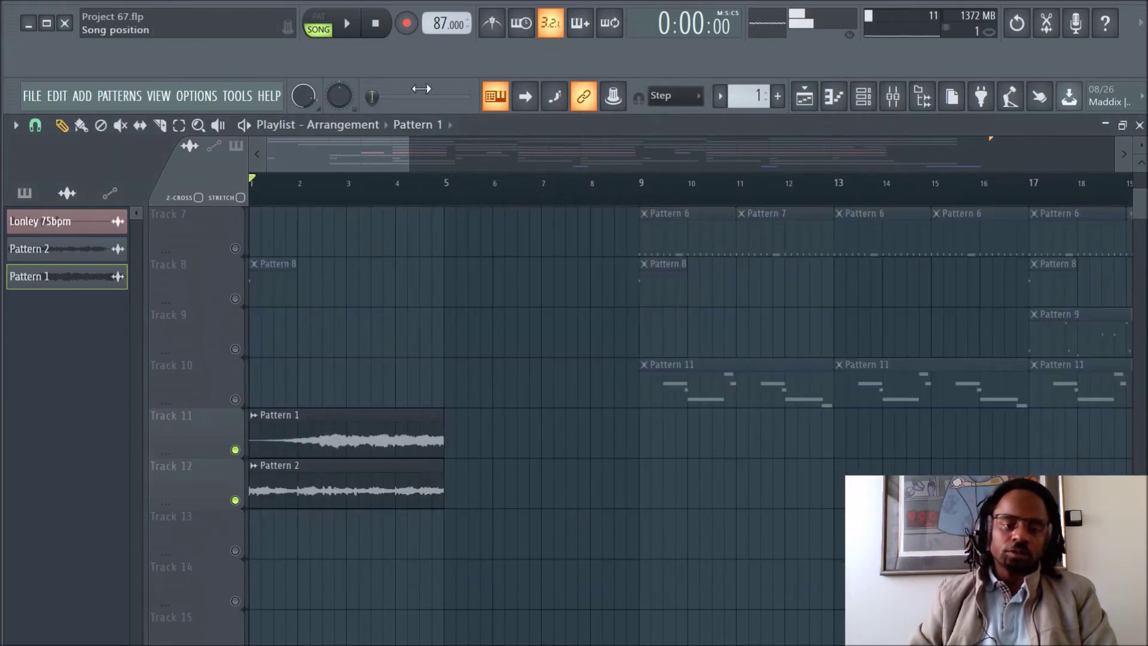
{"action": "left_click", "coordinate": [235, 500]}
{"action": "key", "text": "space"}
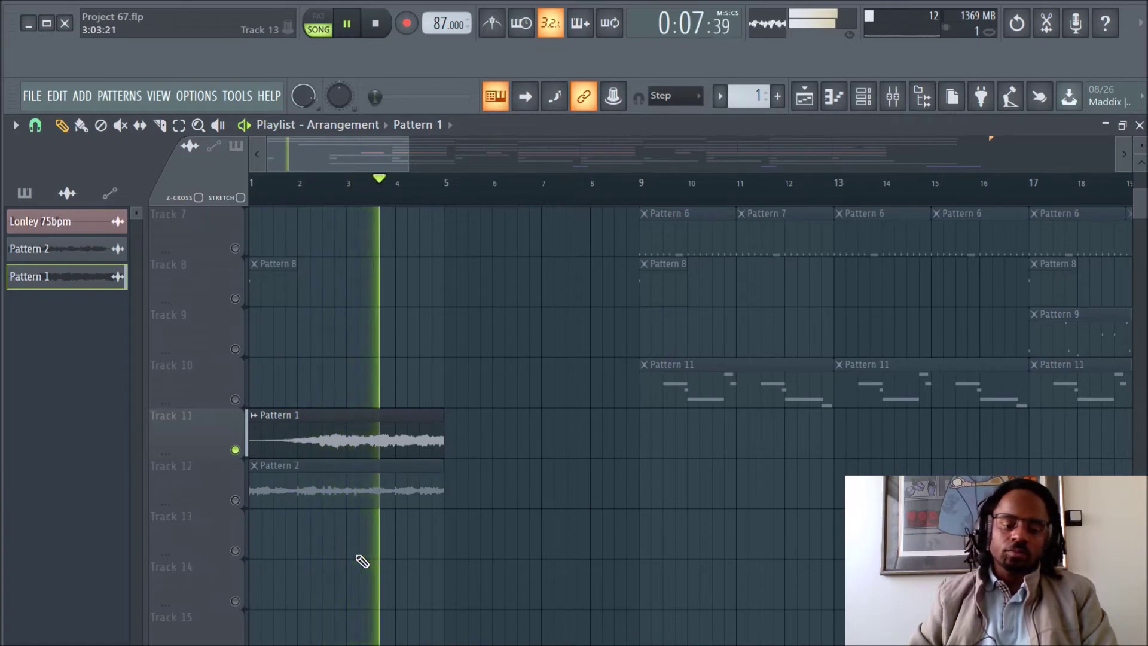
Stop playback, re-enable Track 11, and undo a trial slice of its Pattern 1 clip.
{"action": "left_click", "coordinate": [236, 453]}
{"action": "key", "text": "space"}
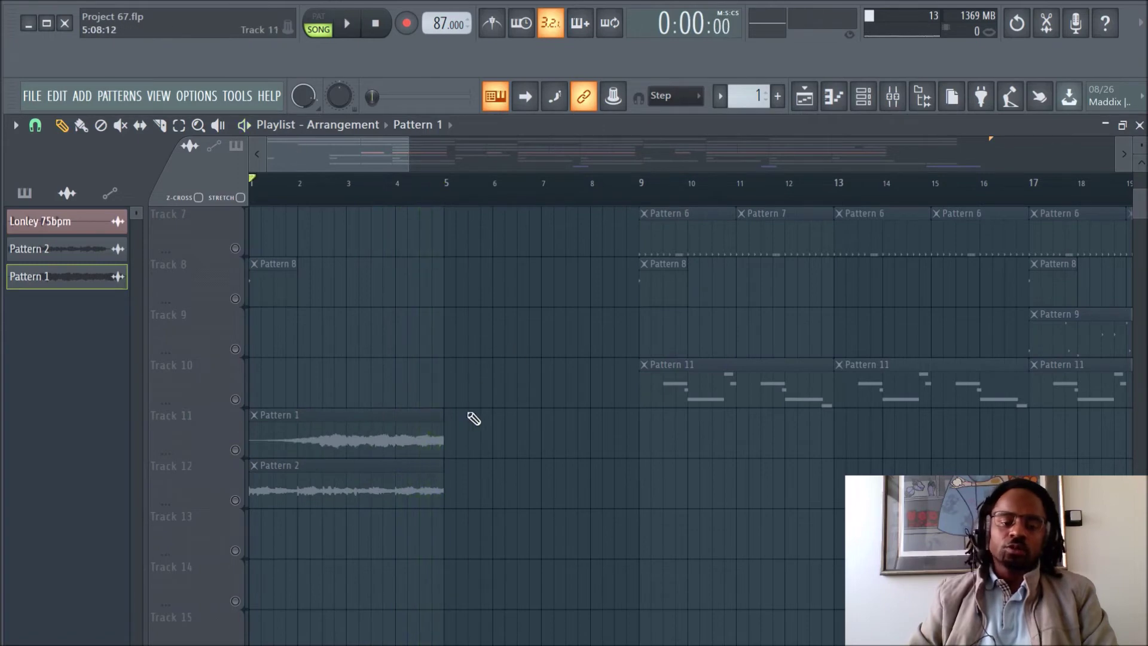
{"action": "scroll", "coordinate": [399, 444], "scroll_direction": "up", "scroll_amount": 4}
{"action": "scroll", "coordinate": [399, 444], "scroll_direction": "up", "scroll_amount": 2}
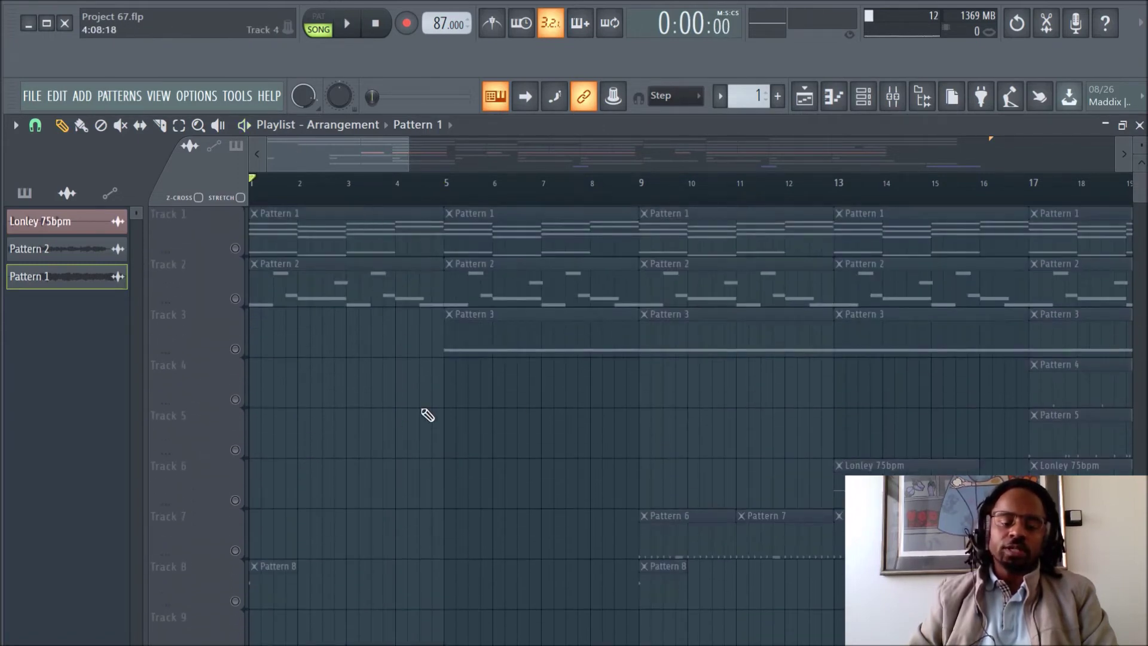
{"action": "scroll", "coordinate": [383, 436], "scroll_direction": "down", "scroll_amount": 6}
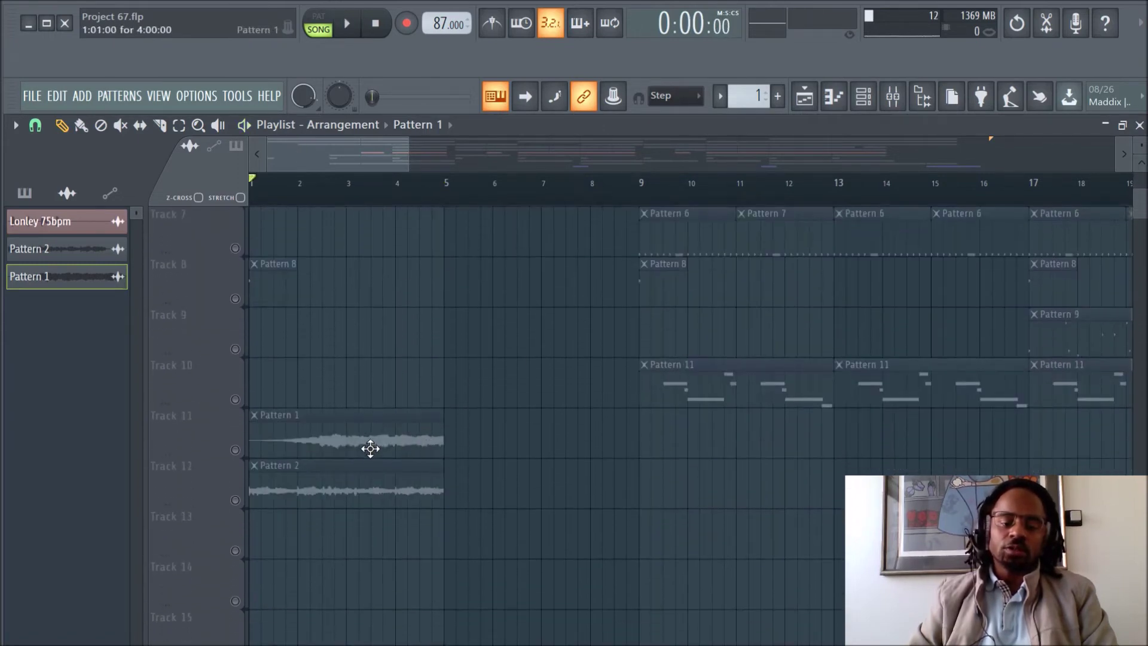
{"action": "left_click", "coordinate": [236, 451]}
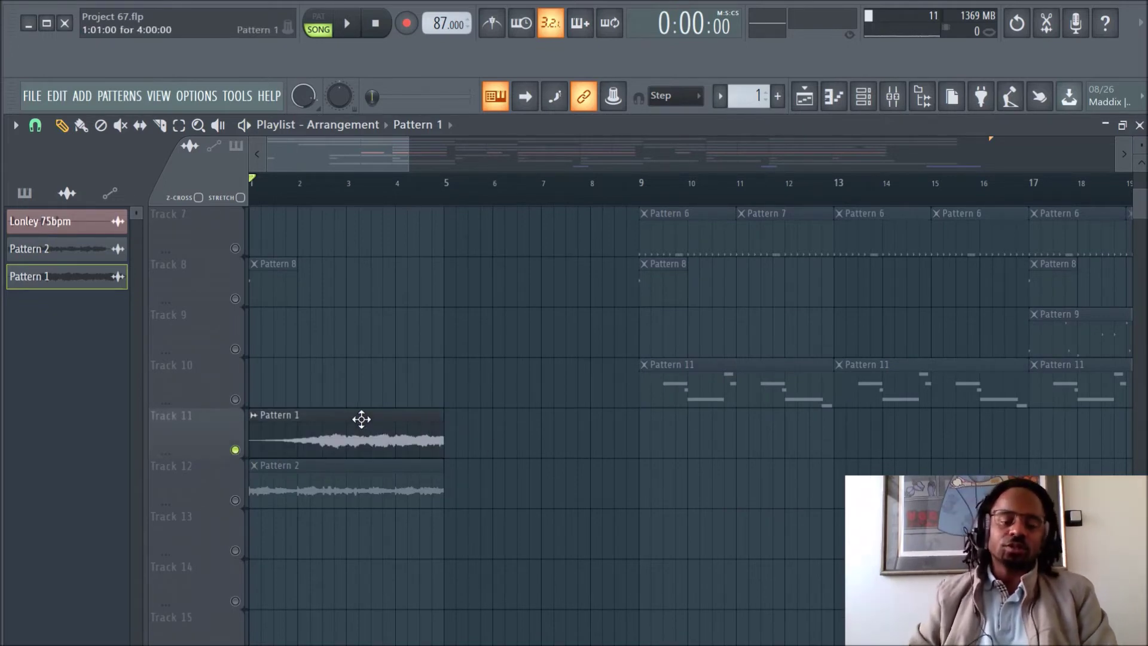
{"action": "left_click", "coordinate": [160, 124]}
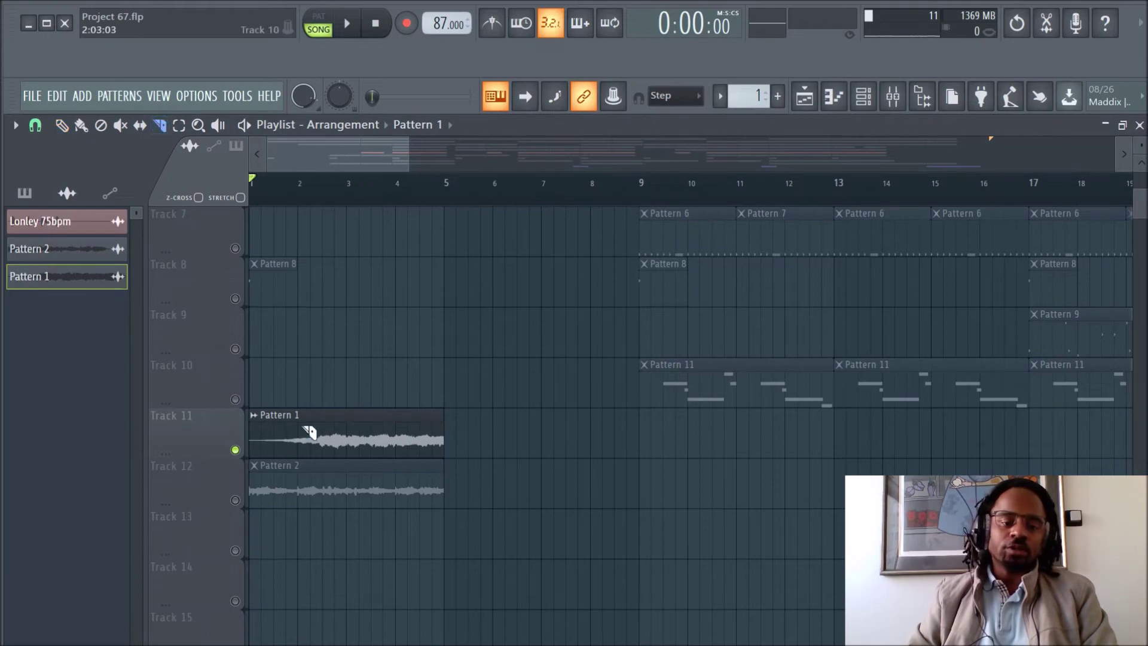
{"action": "left_click_drag", "start_coordinate": [307, 476], "coordinate": [359, 467]}
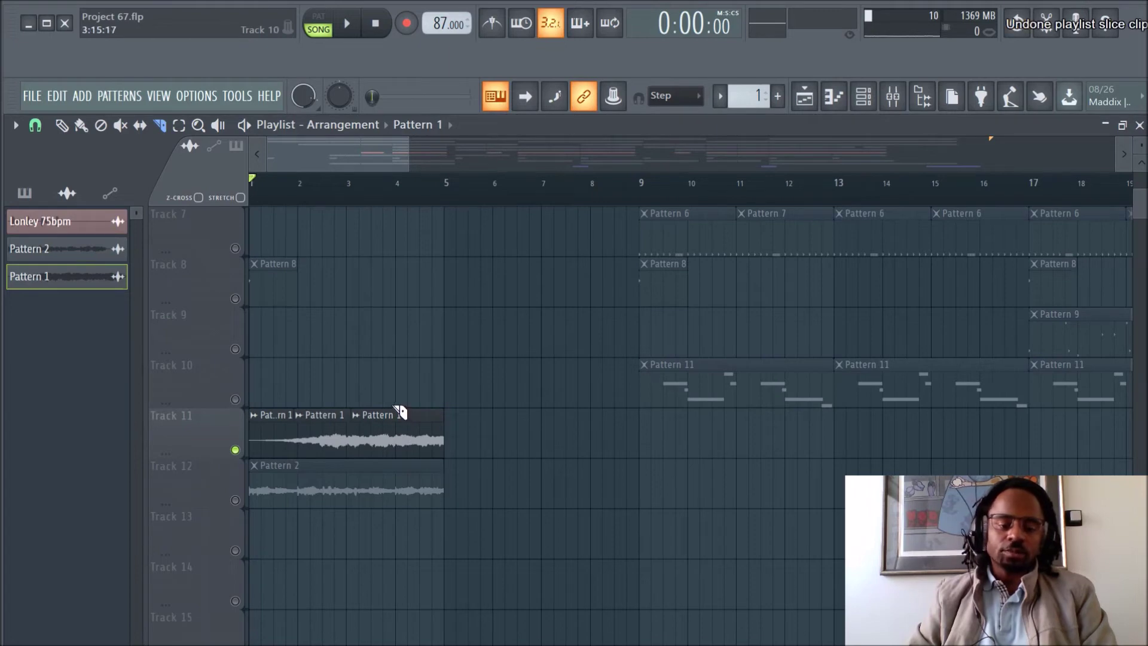
{"action": "key", "text": "ctrl+z"}
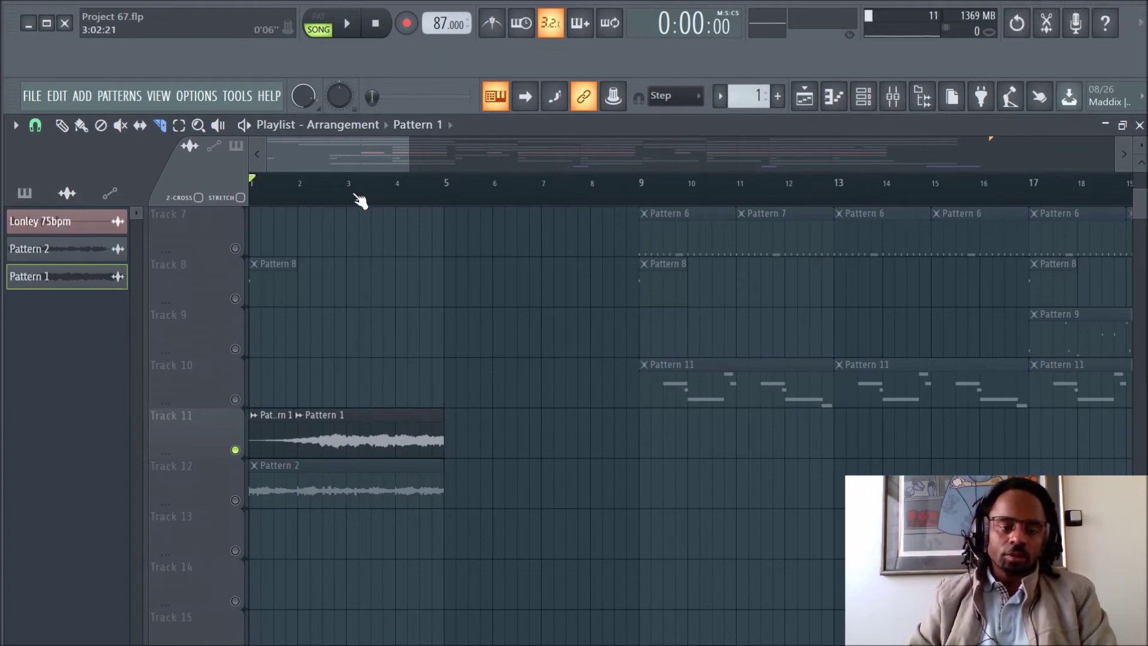
{"action": "scroll", "coordinate": [360, 200], "scroll_direction": "up", "scroll_amount": 5}
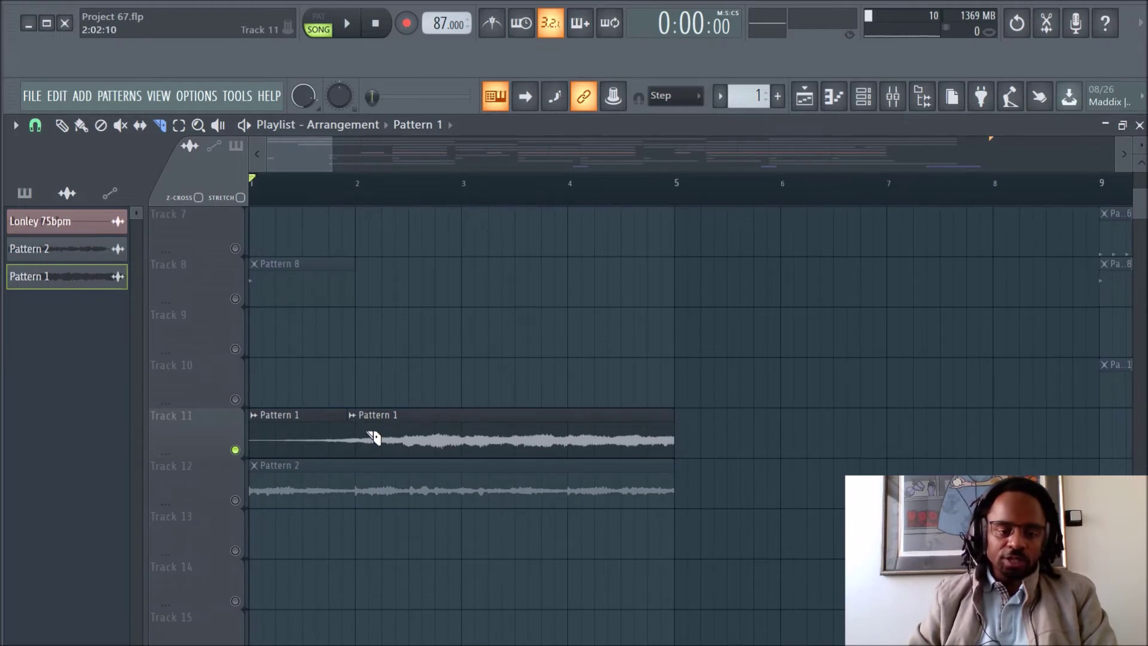
{"action": "key", "text": "ctrl+z"}
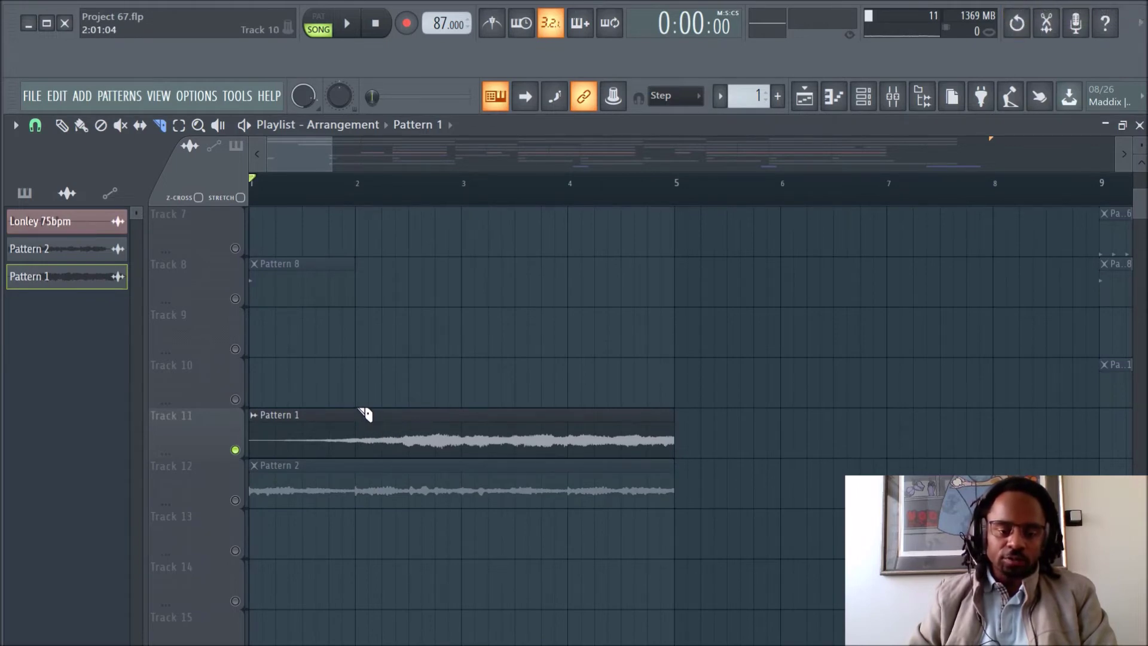
Slice Track 11's Pattern 1 clip at bars 2, 3 and 4, redoing the bar-4 cut.
{"action": "left_click_drag", "start_coordinate": [365, 489], "coordinate": [367, 489]}
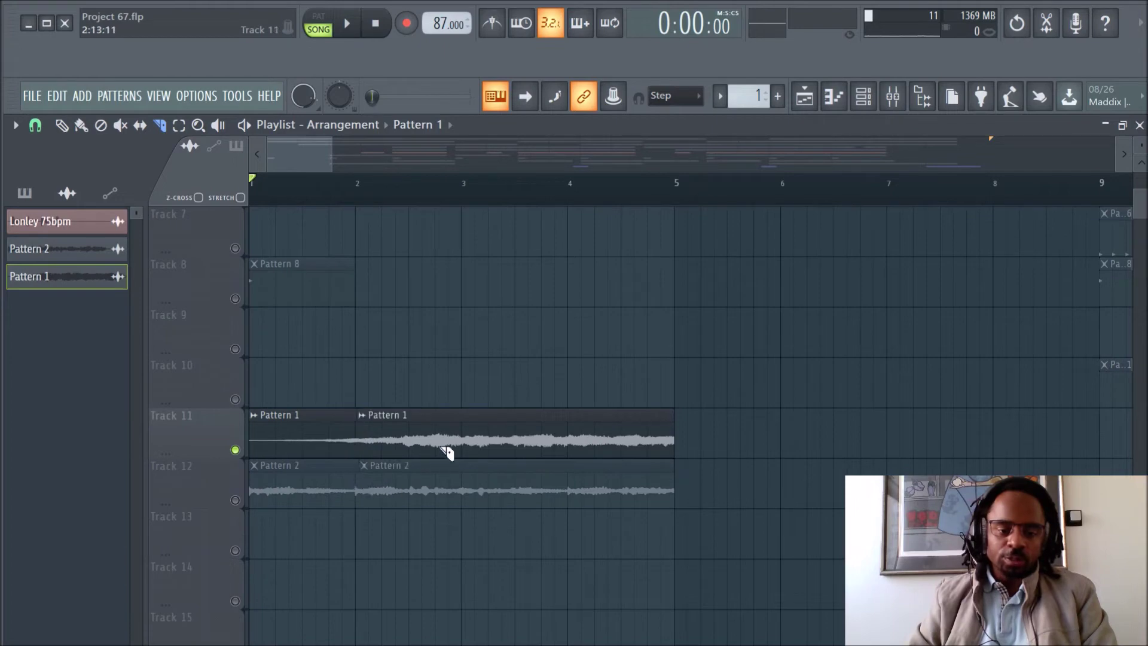
{"action": "left_click_drag", "start_coordinate": [464, 460], "coordinate": [463, 461]}
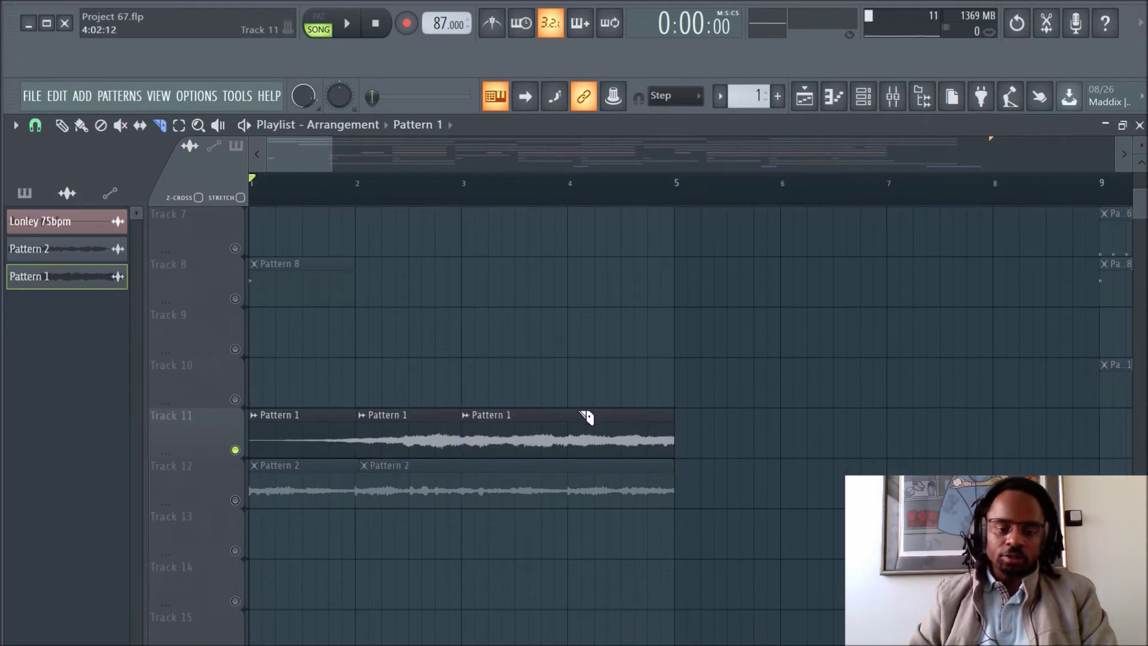
{"action": "left_click_drag", "start_coordinate": [572, 477], "coordinate": [583, 476]}
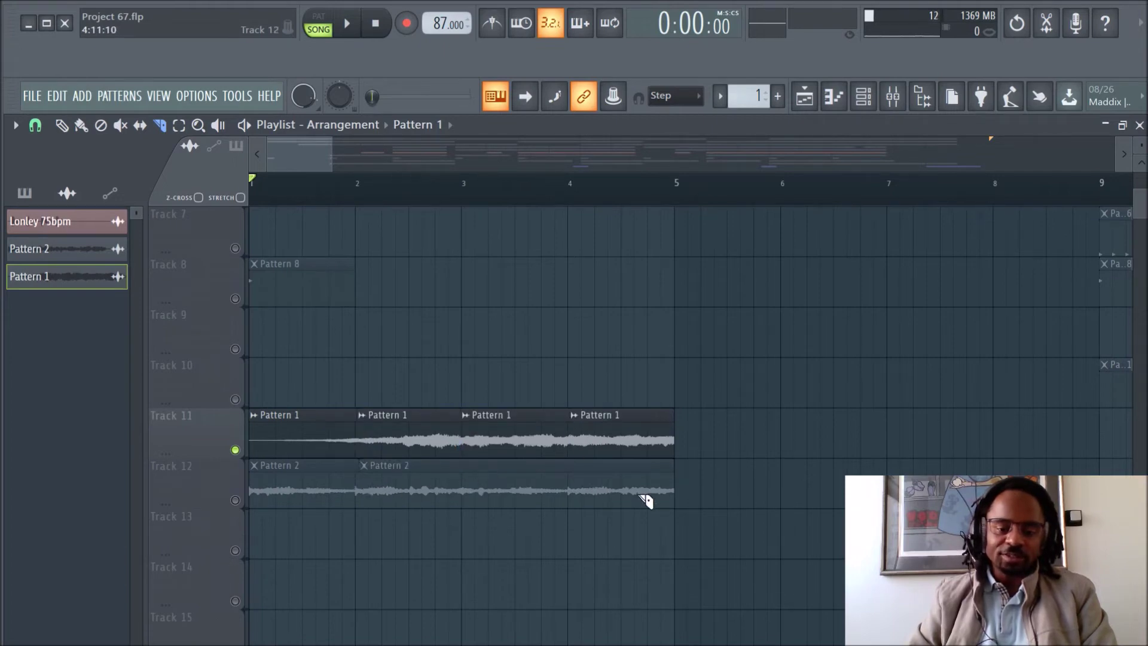
{"action": "key", "text": "ctrl+z"}
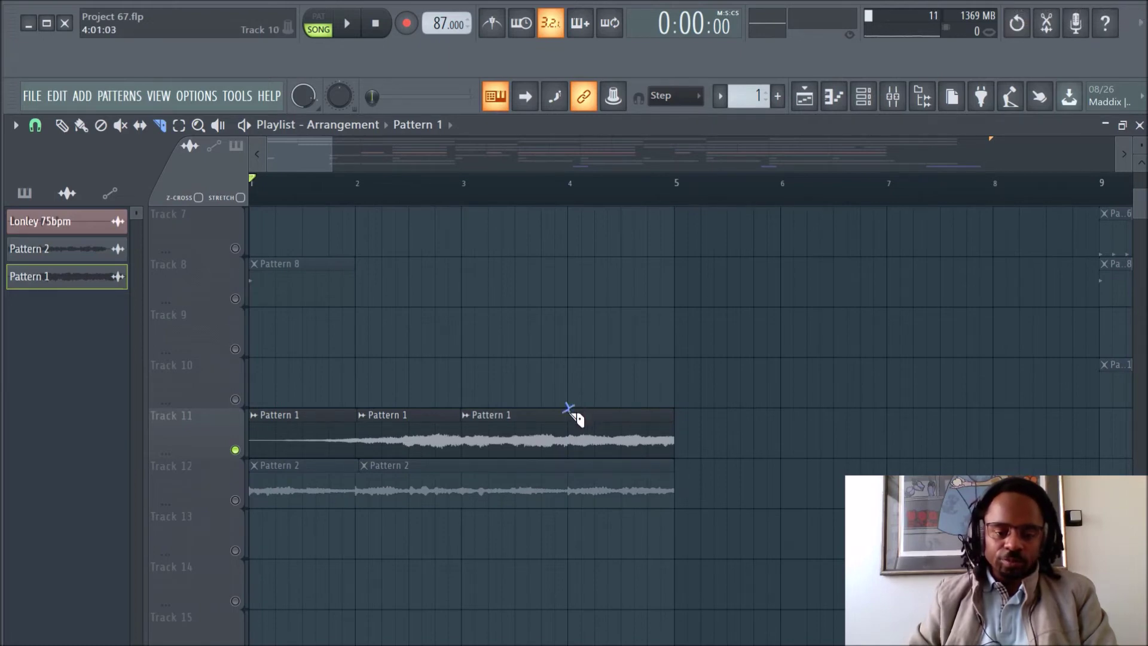
{"action": "left_click_drag", "start_coordinate": [568, 465], "coordinate": [568, 468]}
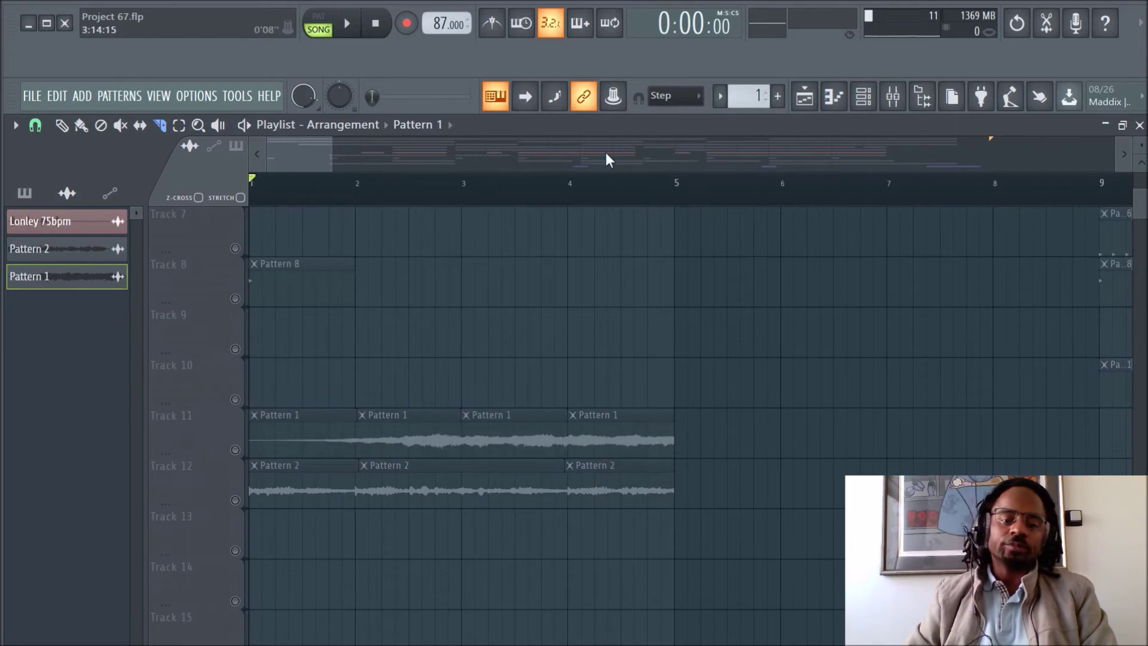
Undo two trial Pattern 1 clips painted on Track 10, then unmute Track 10.
{"action": "left_click", "coordinate": [81, 127]}
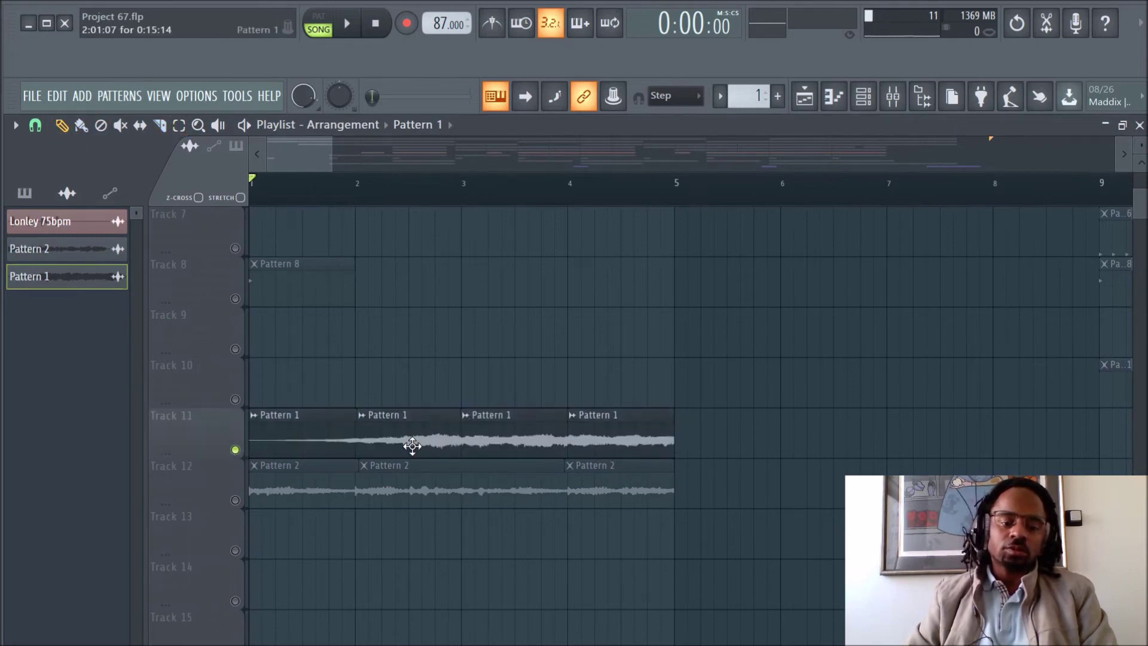
{"action": "left_click", "coordinate": [416, 375]}
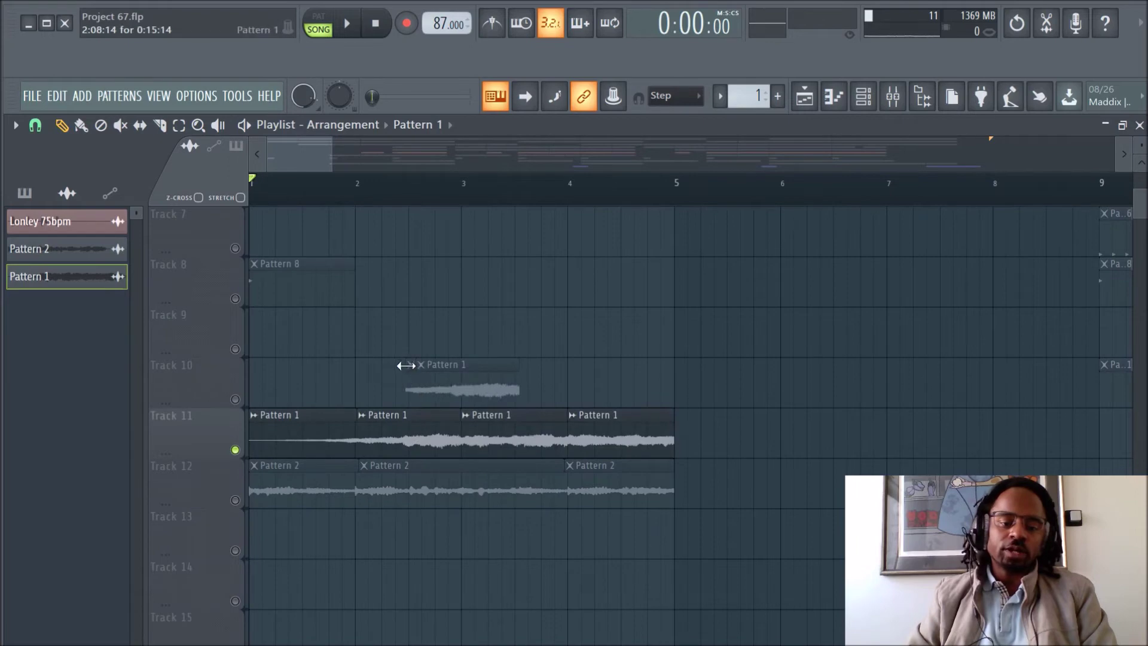
{"action": "left_click_drag", "start_coordinate": [462, 391], "coordinate": [299, 381]}
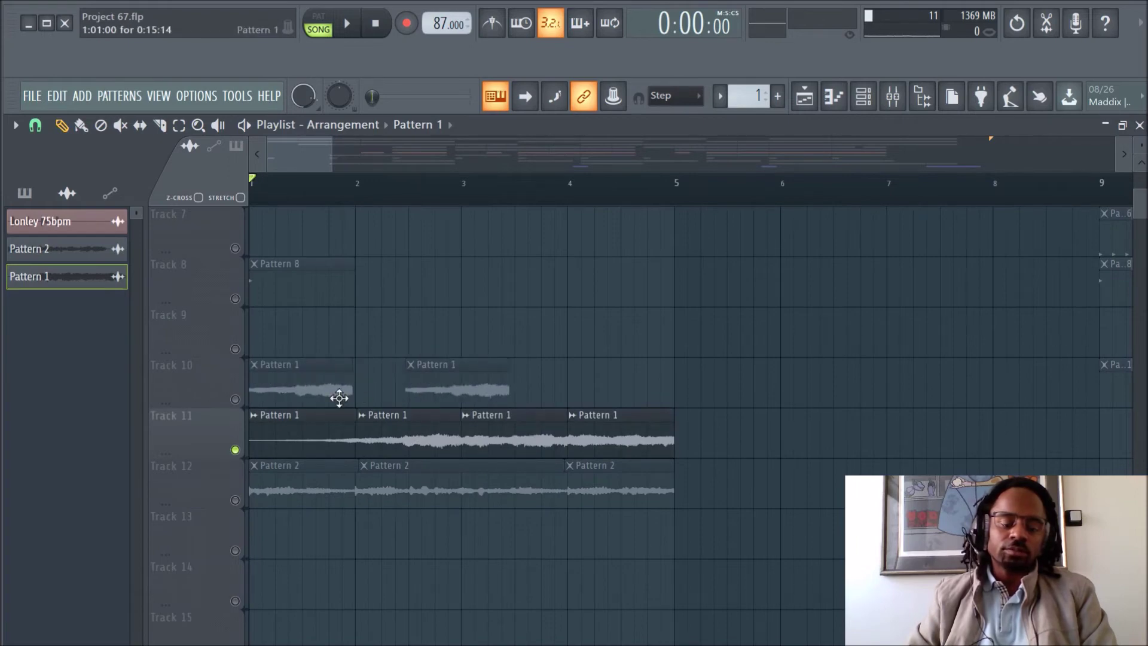
{"action": "key", "text": "ctrl+z"}
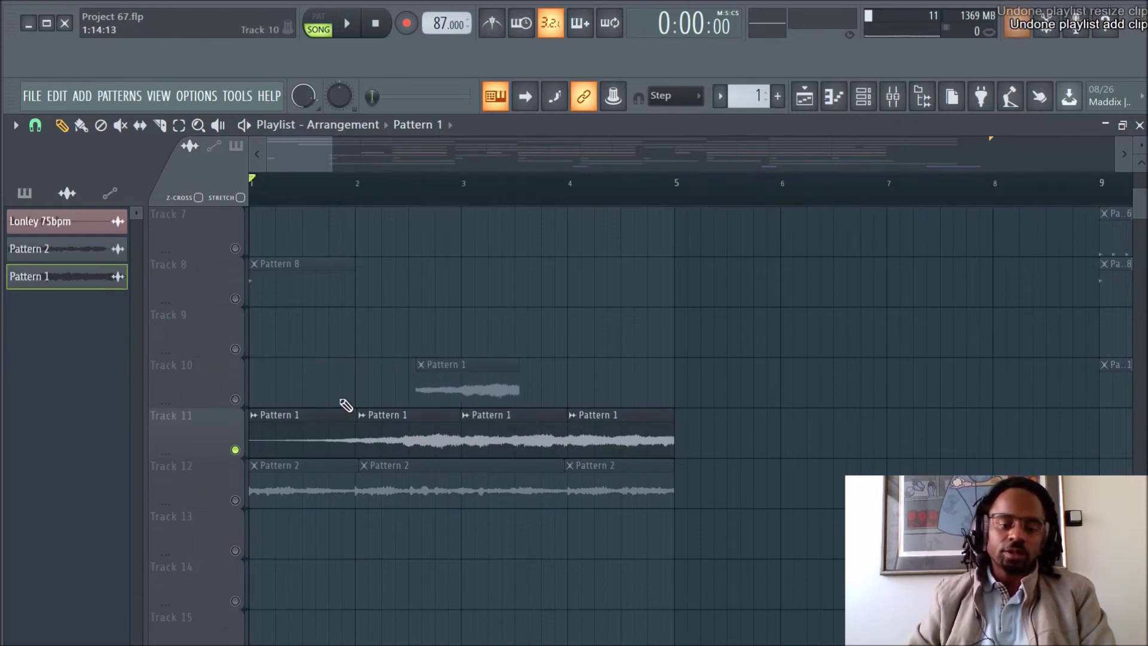
{"action": "key", "text": "ctrl+z"}
{"action": "left_click", "coordinate": [235, 399]}
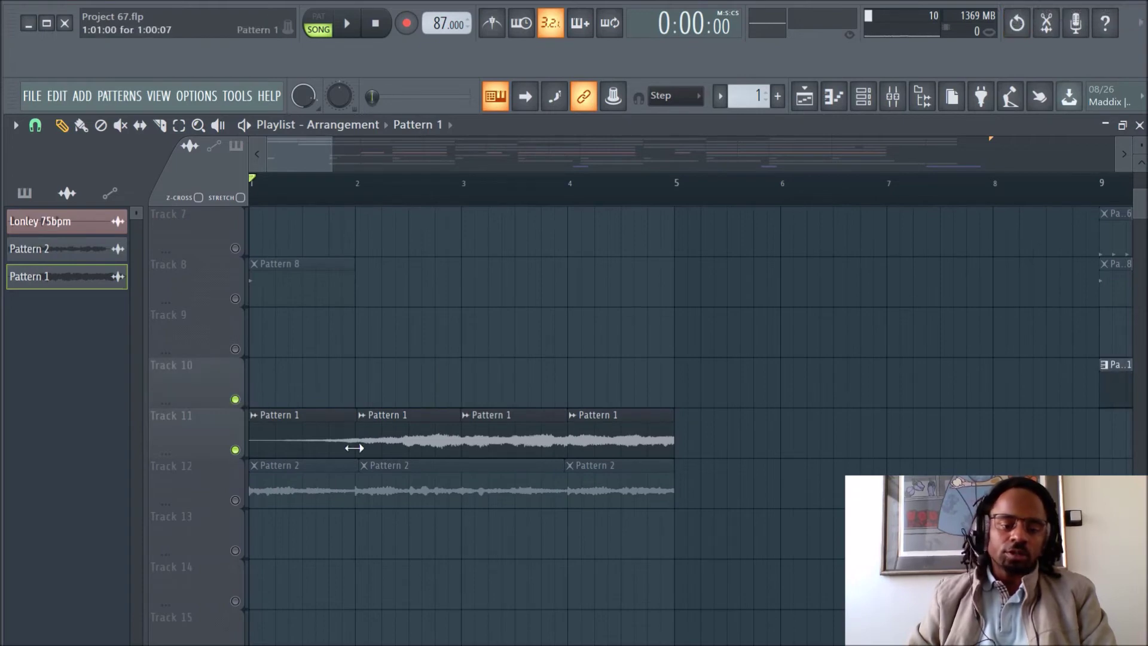
Return a test-moved slice to Track 11 at bar 2 and set playlist snap to Beat.
{"action": "left_click_drag", "start_coordinate": [415, 432], "coordinate": [300, 372]}
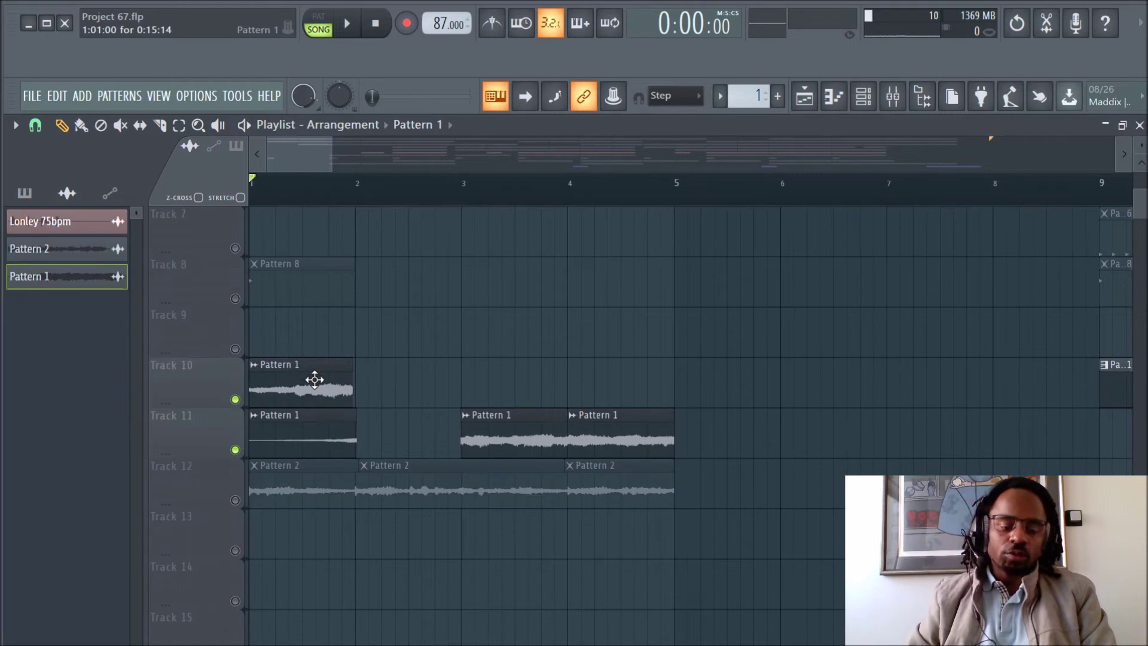
{"action": "left_click_drag", "start_coordinate": [315, 379], "coordinate": [424, 430]}
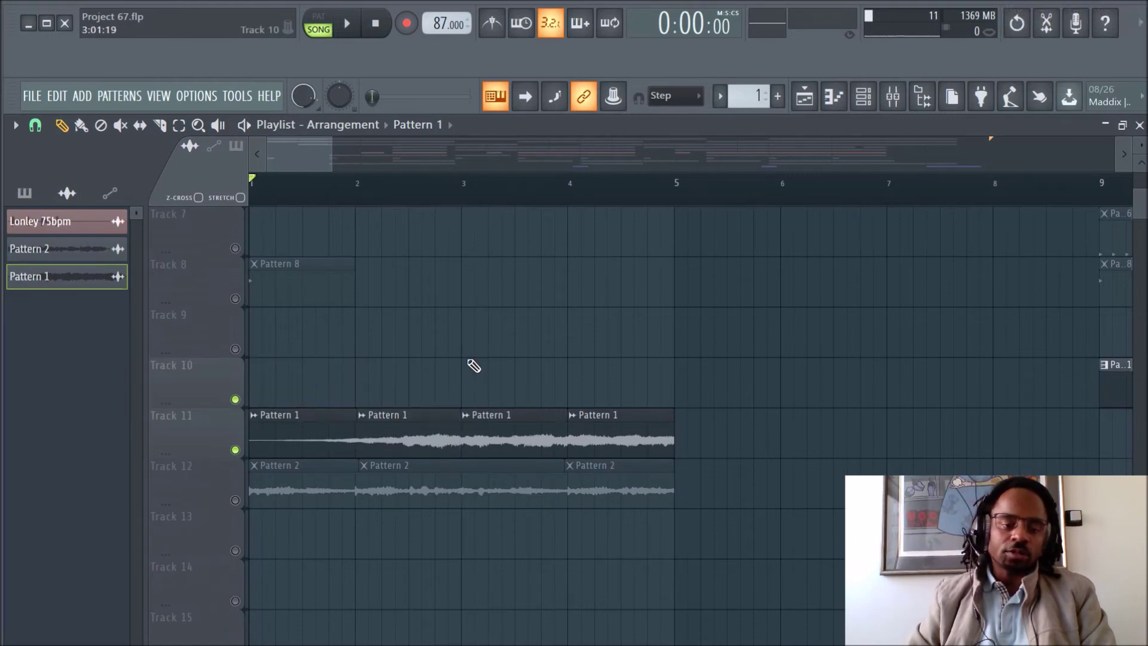
{"action": "left_click", "coordinate": [41, 131]}
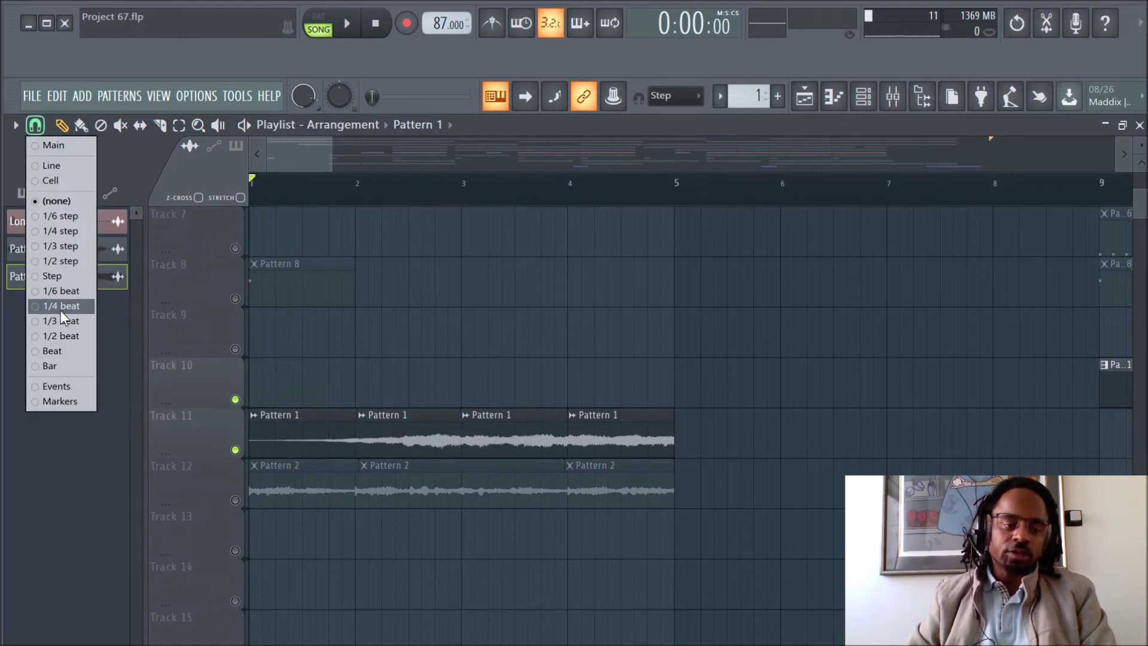
{"action": "left_click", "coordinate": [67, 350]}
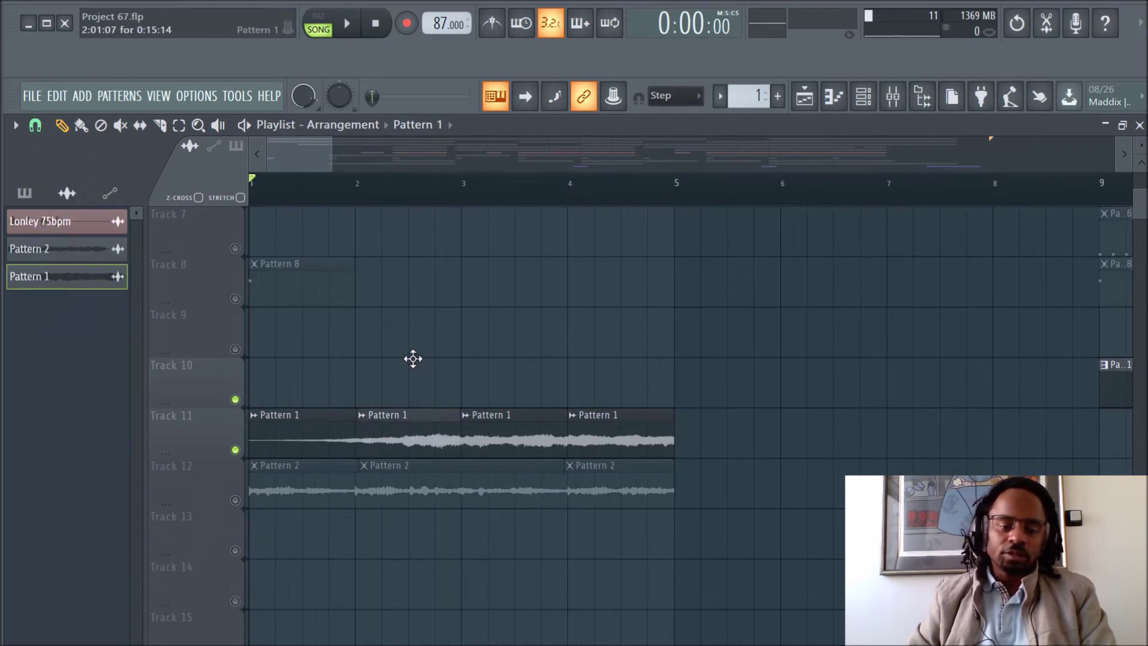
Move three Pattern 1 slices from Track 11 up to Track 10 at bars 1, 2 and 3.
{"action": "left_click_drag", "start_coordinate": [415, 411], "coordinate": [314, 374]}
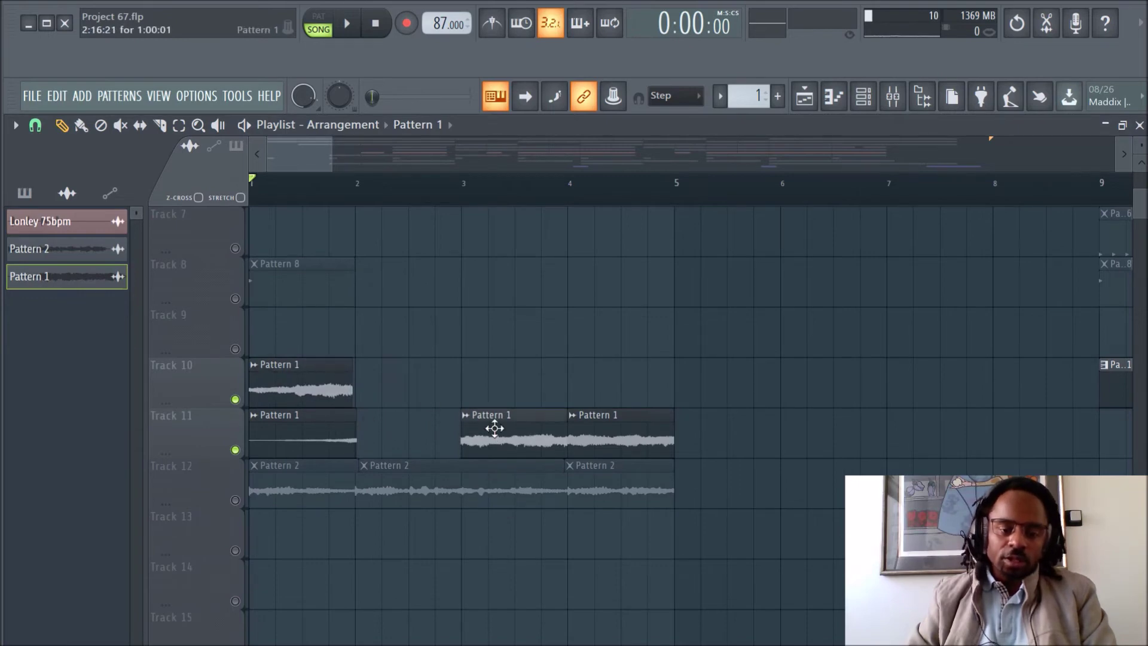
{"action": "left_click_drag", "start_coordinate": [494, 428], "coordinate": [401, 389]}
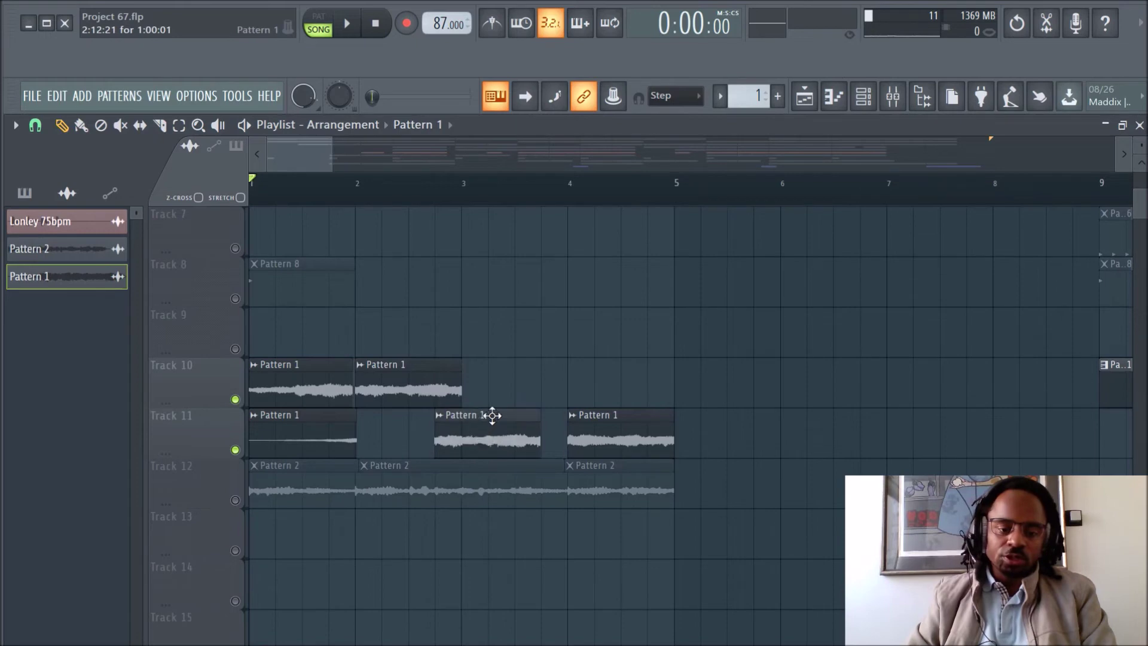
{"action": "left_click_drag", "start_coordinate": [492, 412], "coordinate": [530, 400]}
{"action": "double_click", "coordinate": [536, 389]}
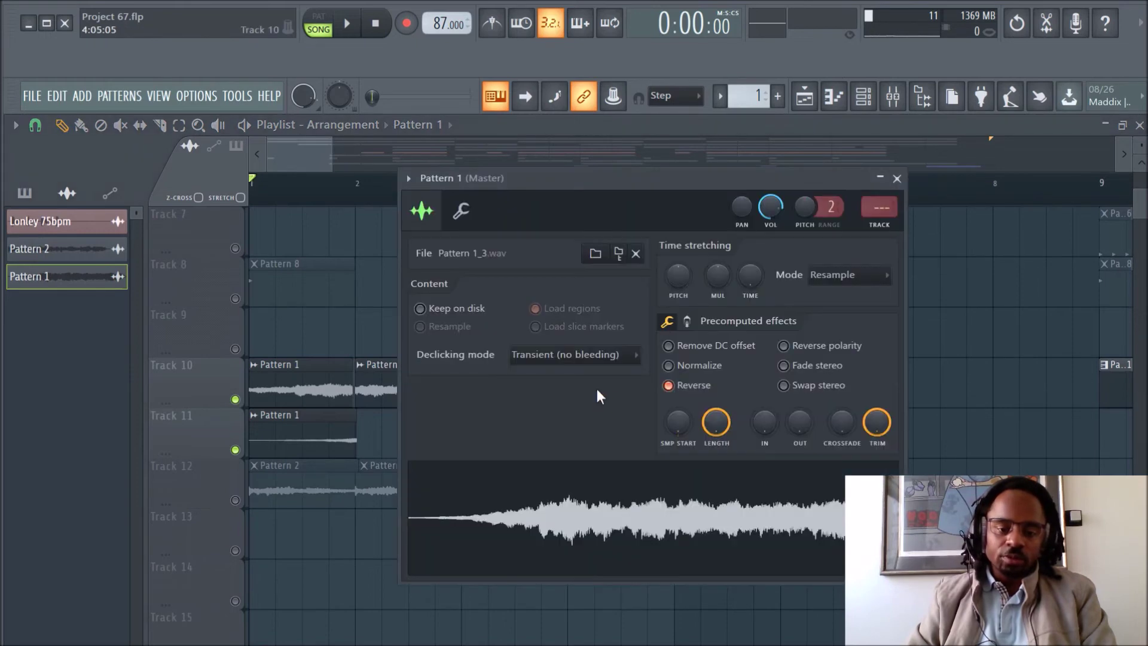
{"action": "left_click", "coordinate": [897, 175]}
{"action": "mouse_move", "coordinate": [518, 381]}
{"action": "left_mouse_down"}
{"action": "mouse_move", "coordinate": [620, 423]}
{"action": "mouse_move", "coordinate": [615, 389]}
{"action": "mouse_move", "coordinate": [548, 376]}
{"action": "mouse_move", "coordinate": [469, 385]}
{"action": "mouse_move", "coordinate": [505, 400]}
{"action": "left_mouse_up"}
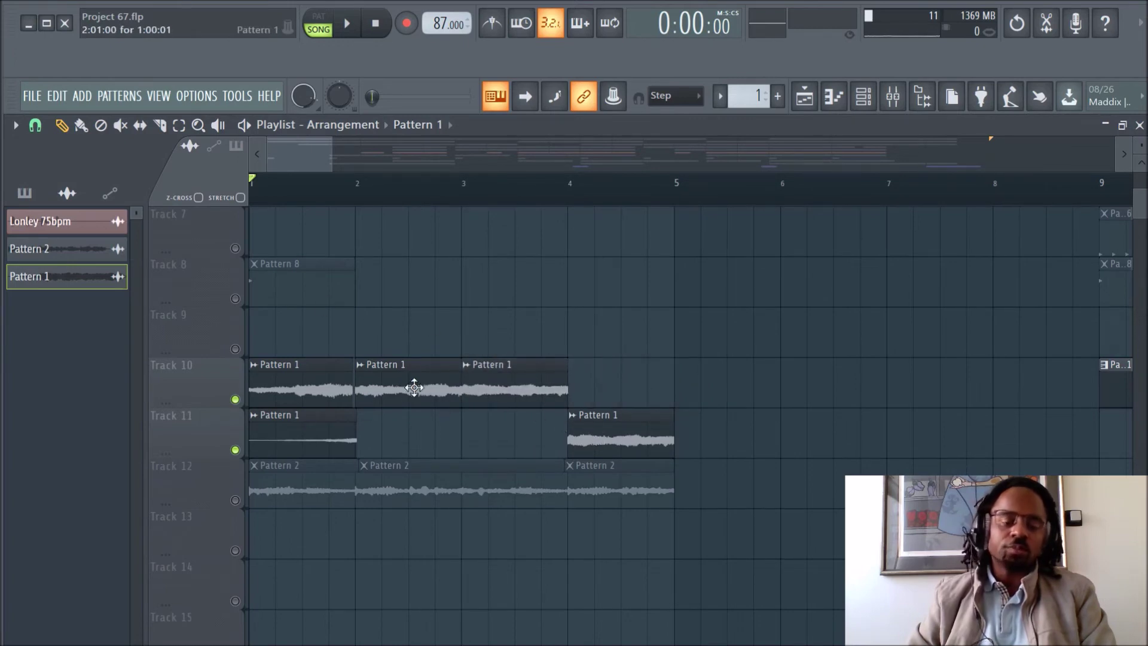
{"action": "scroll", "coordinate": [508, 202], "scroll_direction": "down", "scroll_amount": 2}
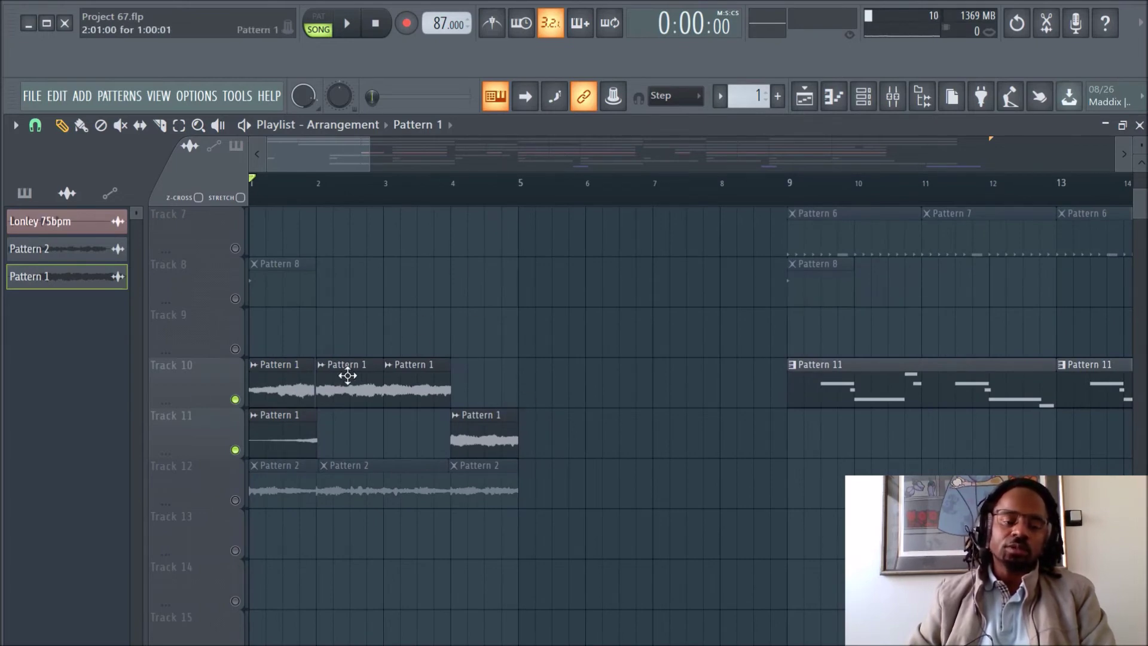
Mute Track 11, audition the song, then move Track 10's last Pattern 1 slice to bar 4.
{"action": "left_click", "coordinate": [236, 450]}
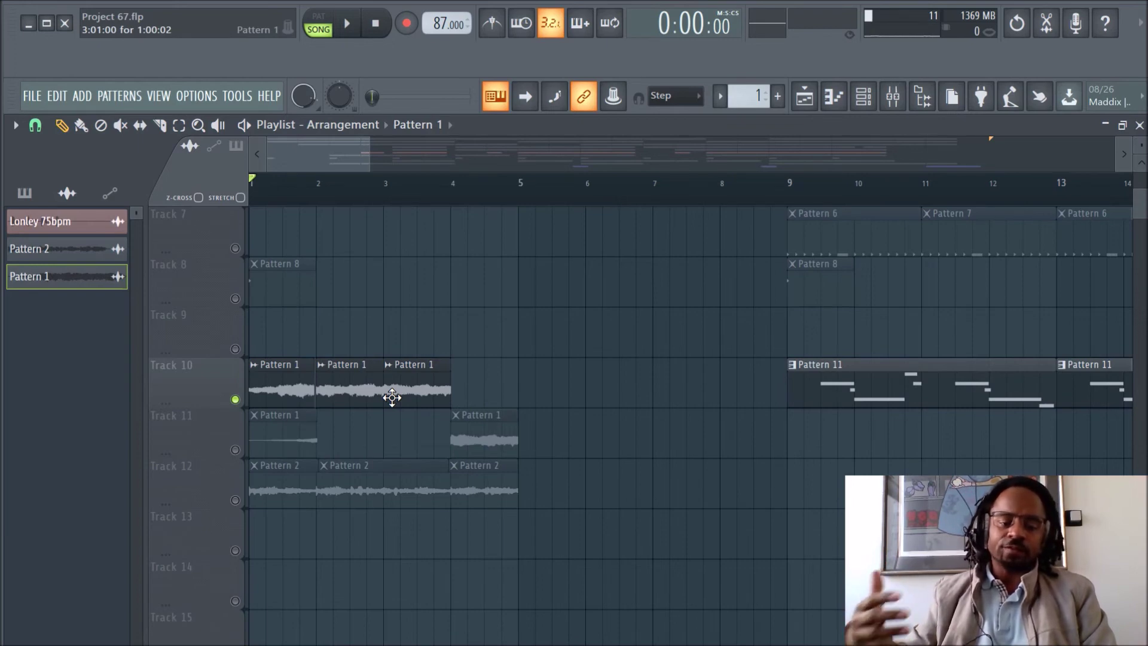
{"action": "scroll", "coordinate": [478, 209], "scroll_direction": "down", "scroll_amount": 2}
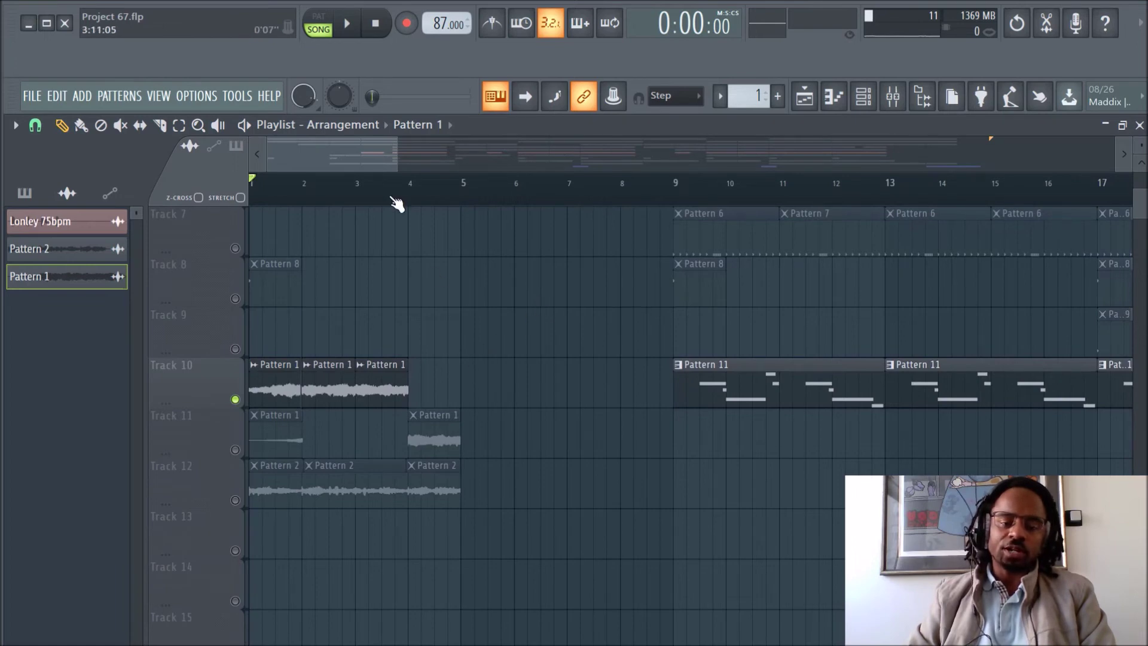
{"action": "scroll", "coordinate": [397, 204], "scroll_direction": "down", "scroll_amount": 3}
{"action": "key", "text": "space"}
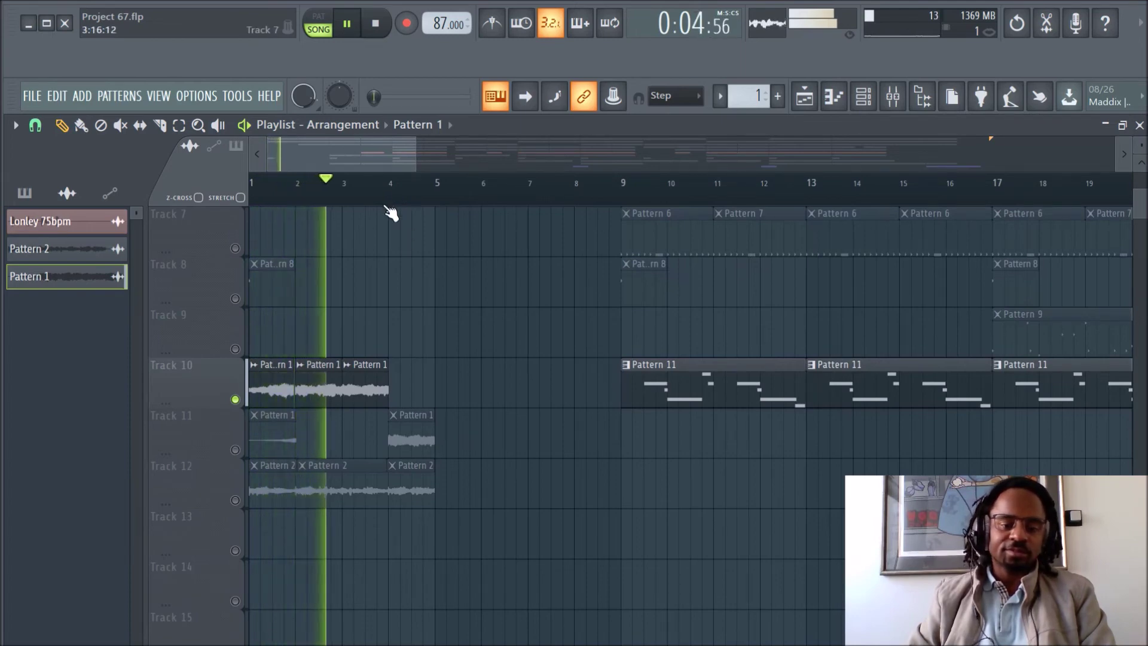
{"action": "scroll", "coordinate": [384, 200], "scroll_direction": "up", "scroll_amount": 3}
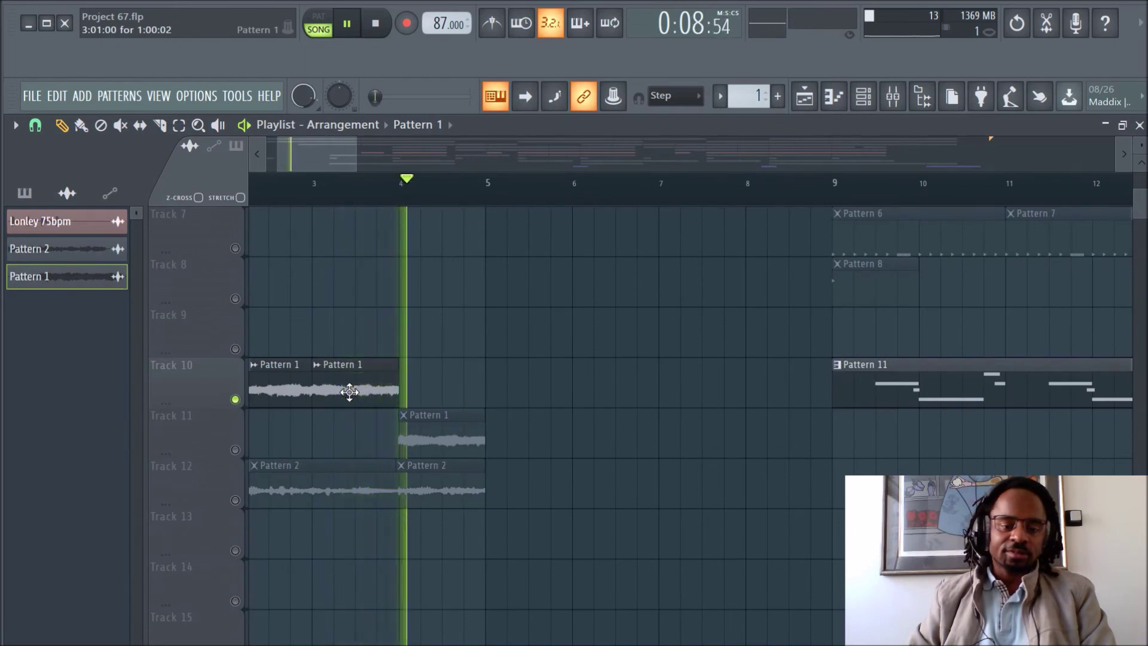
{"action": "key", "text": "space"}
{"action": "left_click_drag", "start_coordinate": [349, 392], "coordinate": [436, 394]}
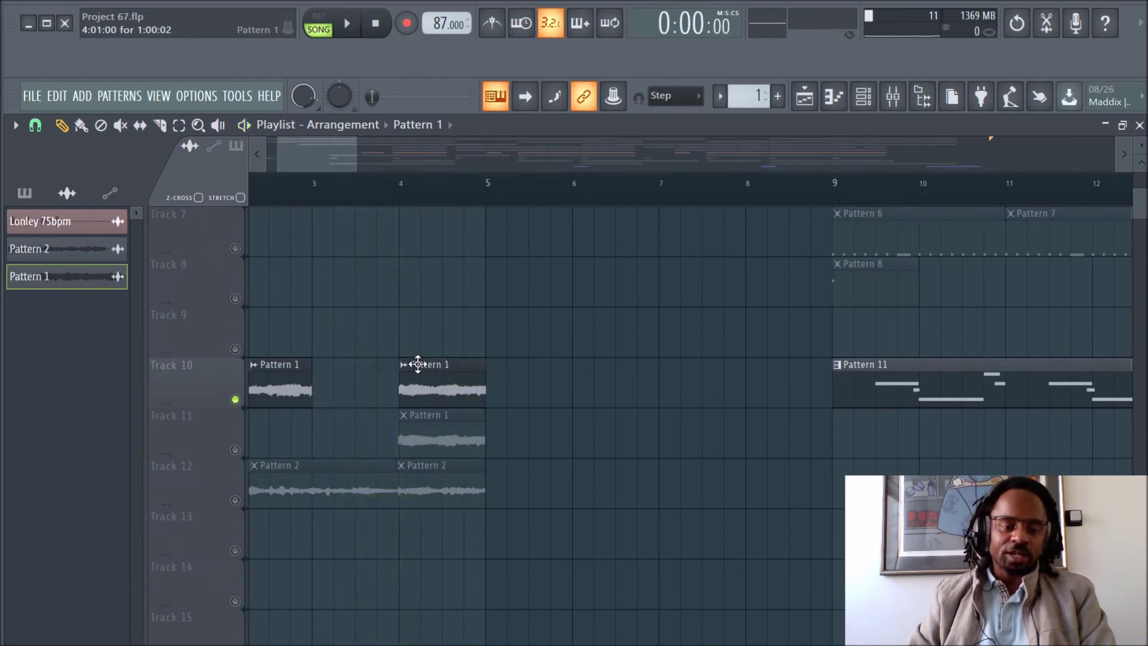
Fill Track 10's one-bar gap: copy the bar-2 slice, halve it, and copy the bar-4 slice into bar 3.
{"action": "left_click_drag", "start_coordinate": [315, 154], "coordinate": [231, 166]}
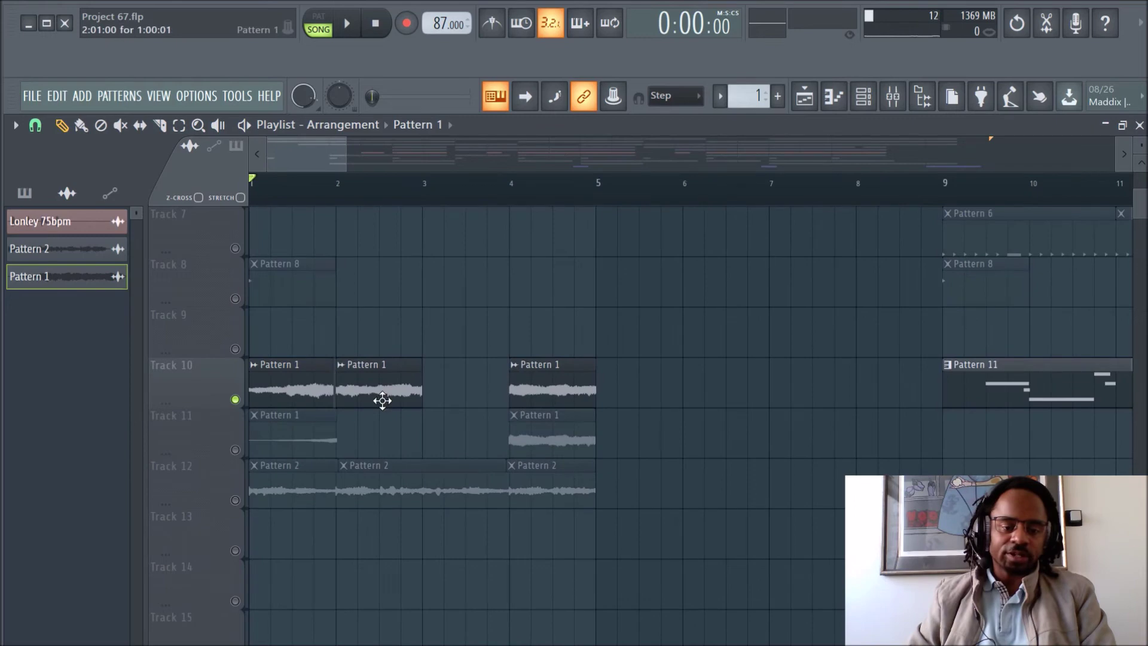
{"action": "left_click_drag", "start_coordinate": [379, 394], "coordinate": [464, 399]}
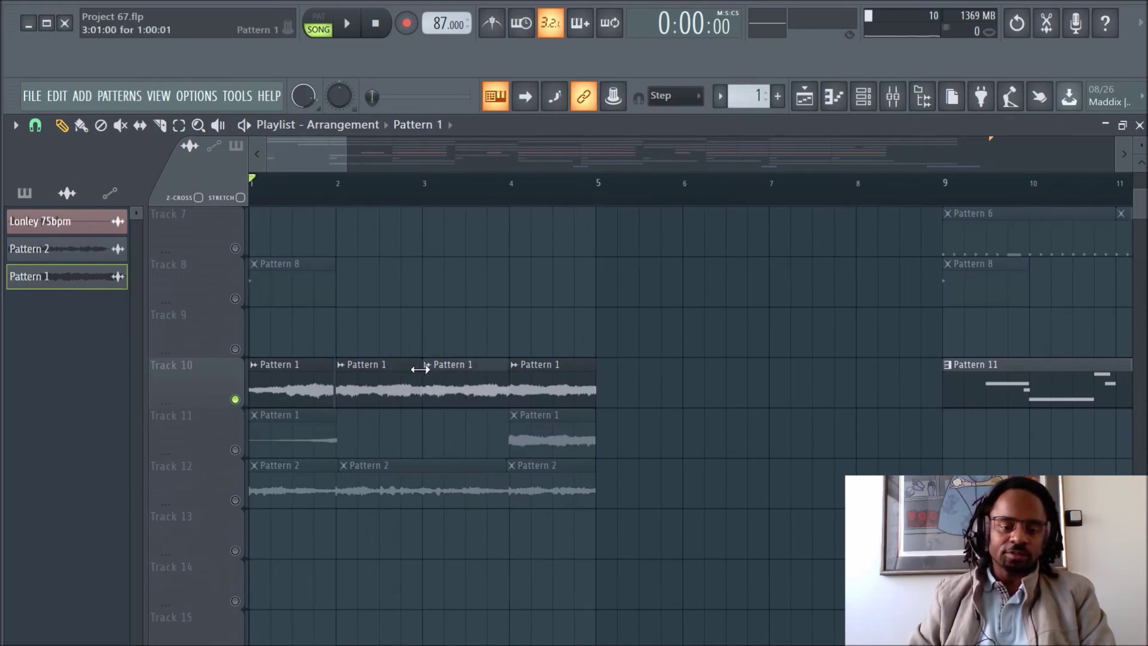
{"action": "left_click_drag", "start_coordinate": [419, 369], "coordinate": [380, 369]}
{"action": "left_click_drag", "start_coordinate": [461, 390], "coordinate": [423, 388]}
{"action": "left_click_drag", "start_coordinate": [551, 387], "coordinate": [464, 386]}
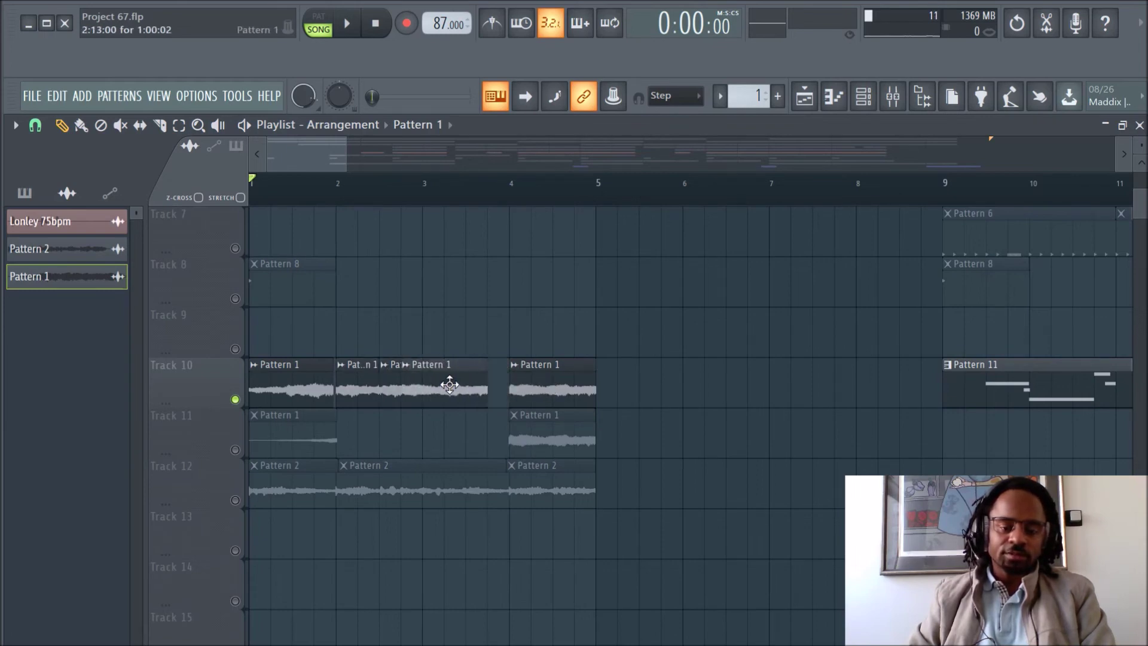
Play the song from the start to hear the continuous Track 10 slices, then stop.
{"action": "key", "text": "space"}
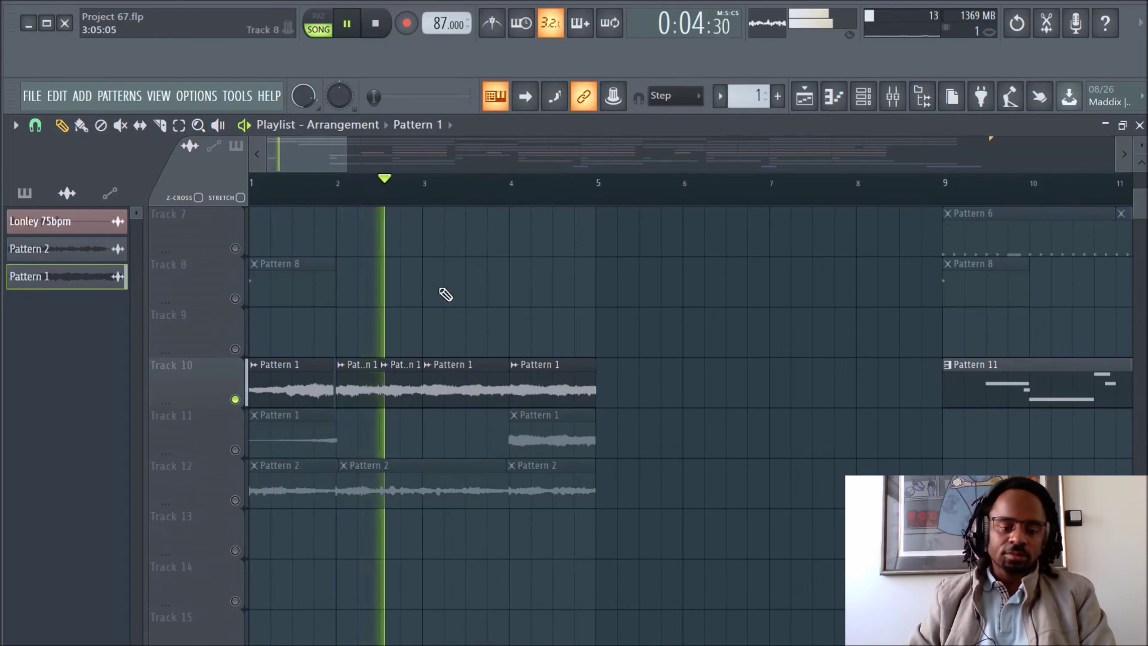
{"action": "scroll", "coordinate": [403, 190], "scroll_direction": "up", "scroll_amount": 2}
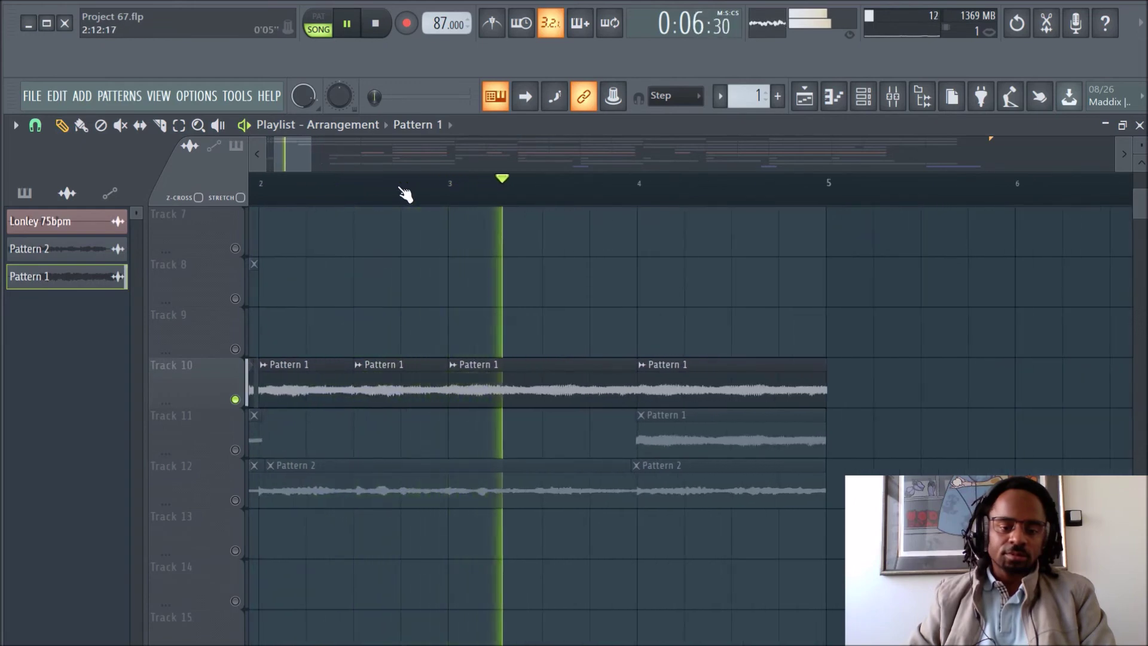
{"action": "key", "text": "space"}
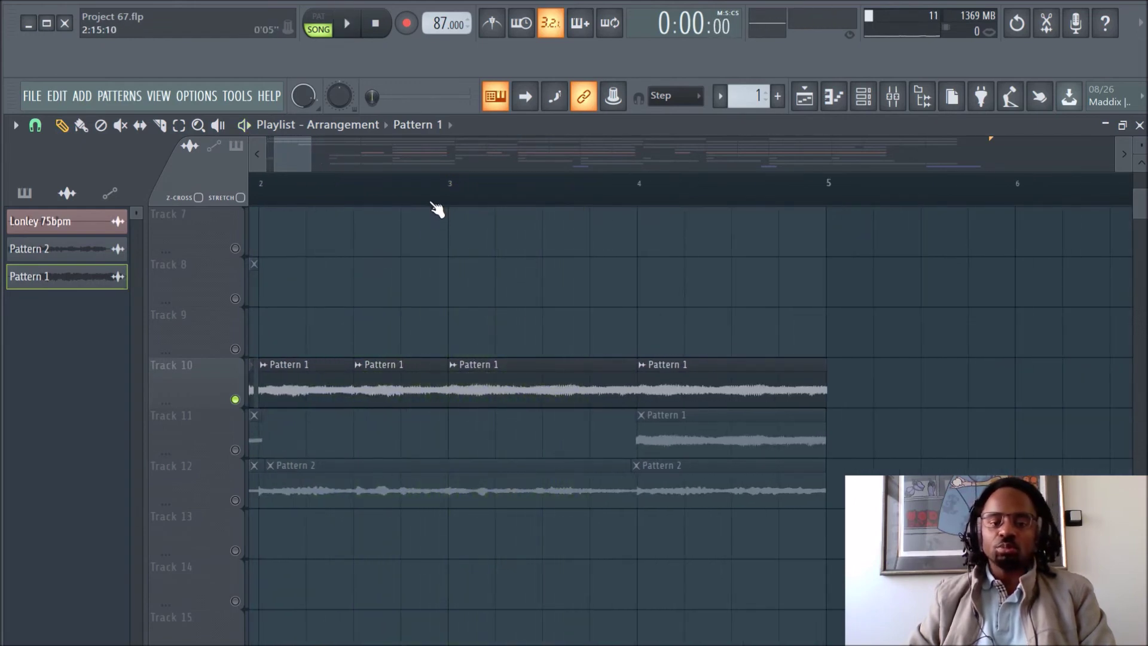
{"action": "scroll", "coordinate": [437, 203], "scroll_direction": "down", "scroll_amount": 3}
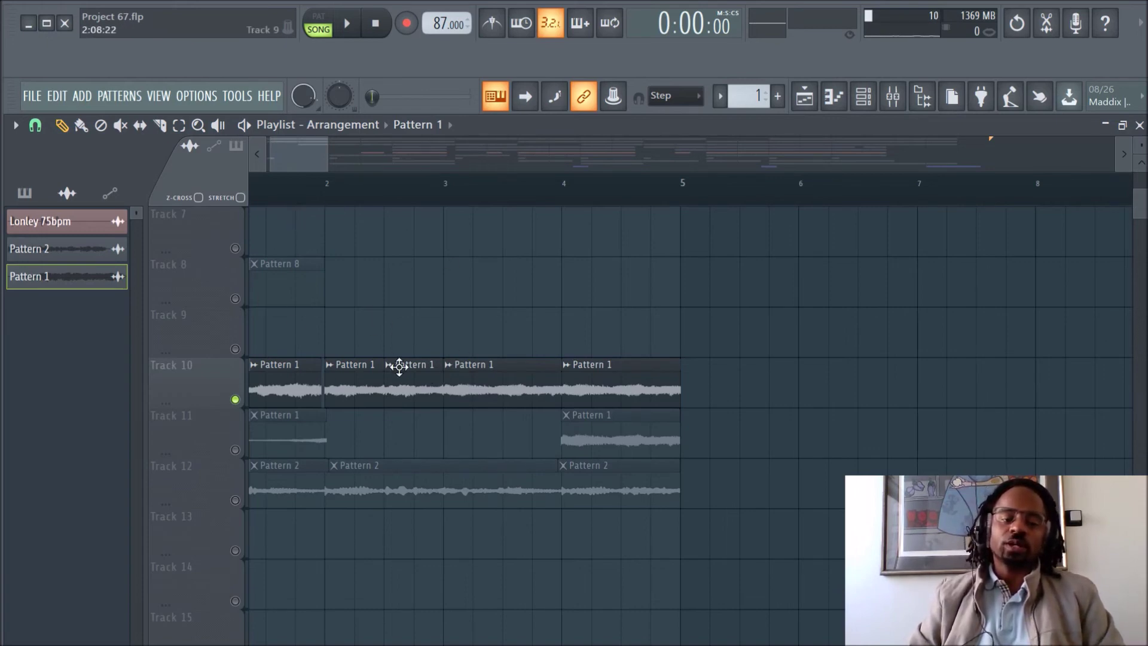
{"action": "scroll", "coordinate": [436, 379], "scroll_direction": "up", "scroll_amount": 6}
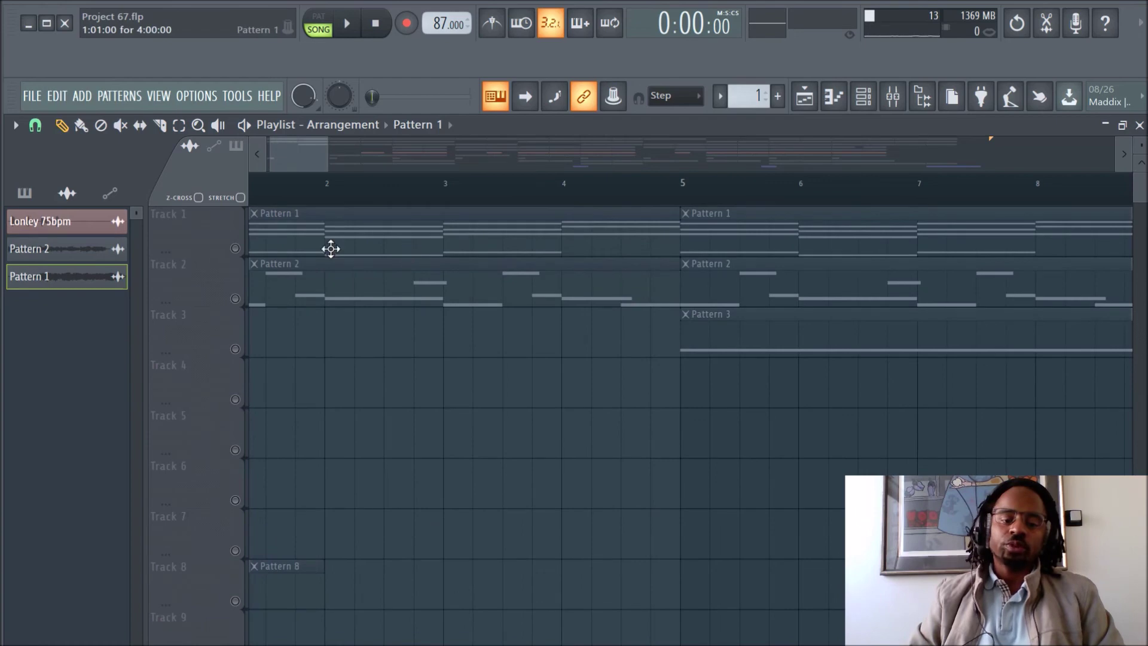
Unsolo Track 10 so every playlist track plays again, scrolling through the tracks.
{"action": "left_click", "coordinate": [236, 248], "text": "ctrl"}
{"action": "left_click", "coordinate": [235, 249], "text": "ctrl"}
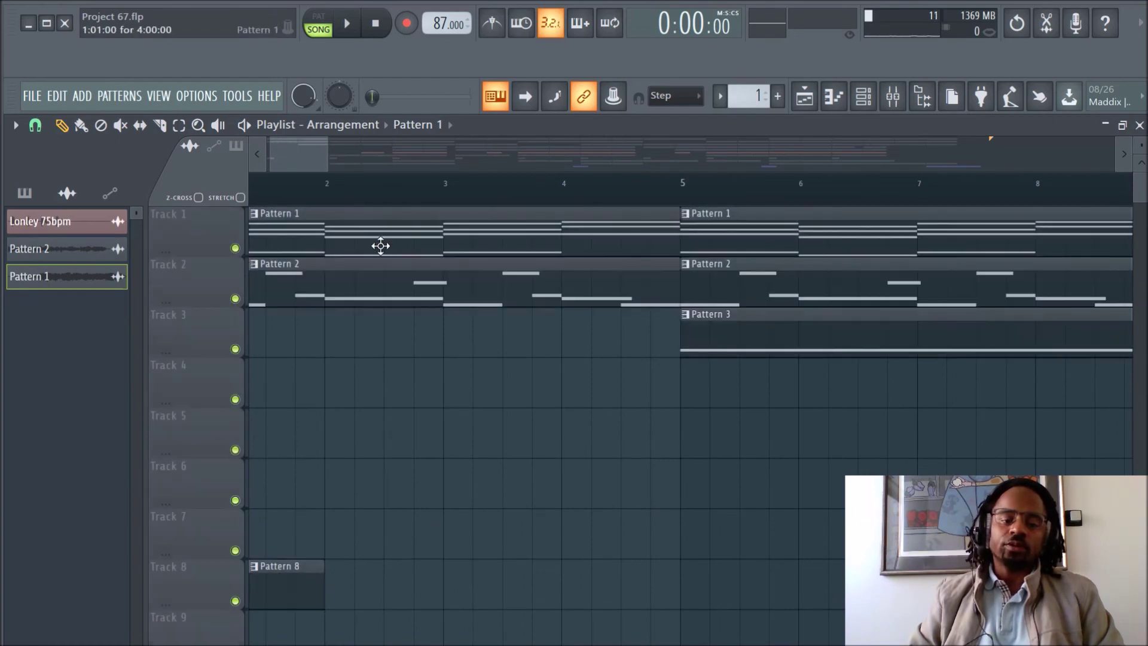
{"action": "scroll", "coordinate": [777, 259], "scroll_direction": "down", "scroll_amount": 7}
{"action": "scroll", "coordinate": [798, 195], "scroll_direction": "down", "scroll_amount": 2}
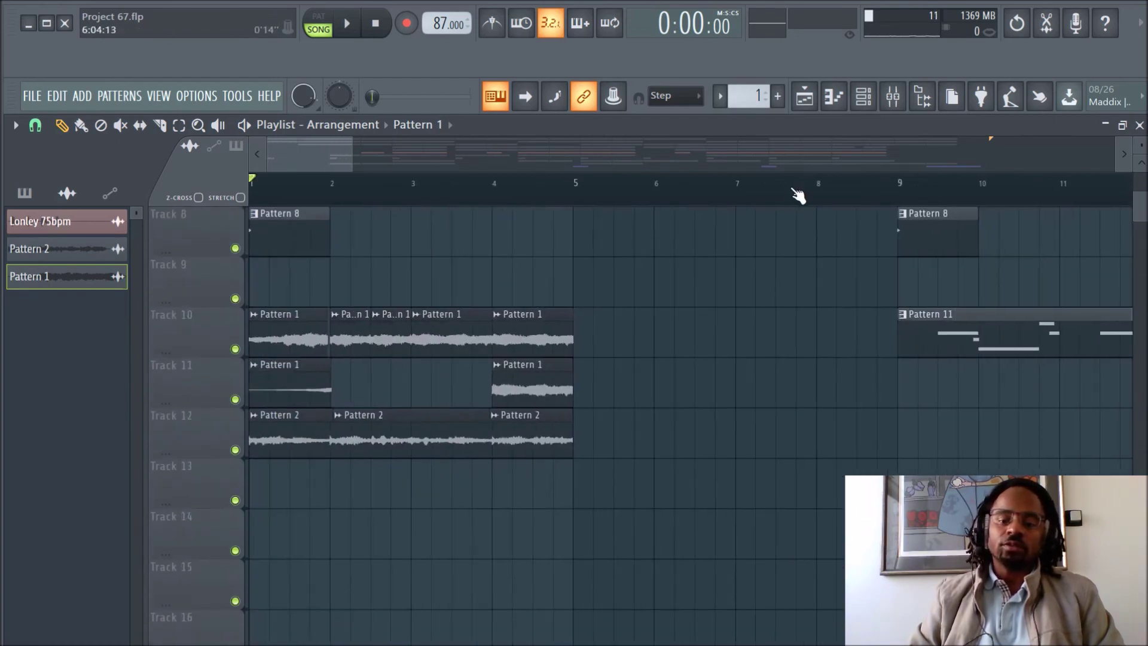
{"action": "scroll", "coordinate": [799, 192], "scroll_direction": "down", "scroll_amount": 4}
{"action": "scroll", "coordinate": [909, 373], "scroll_direction": "up", "scroll_amount": 5}
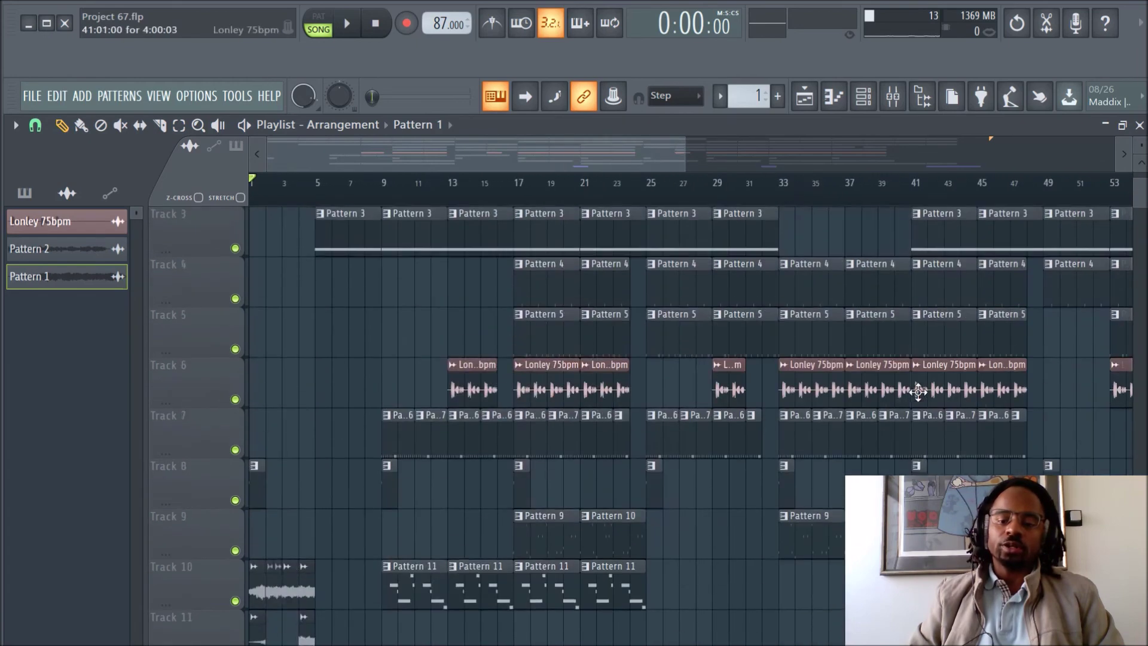
{"action": "scroll", "coordinate": [879, 326], "scroll_direction": "up", "scroll_amount": 2}
{"action": "scroll", "coordinate": [722, 266], "scroll_direction": "down", "scroll_amount": 7}
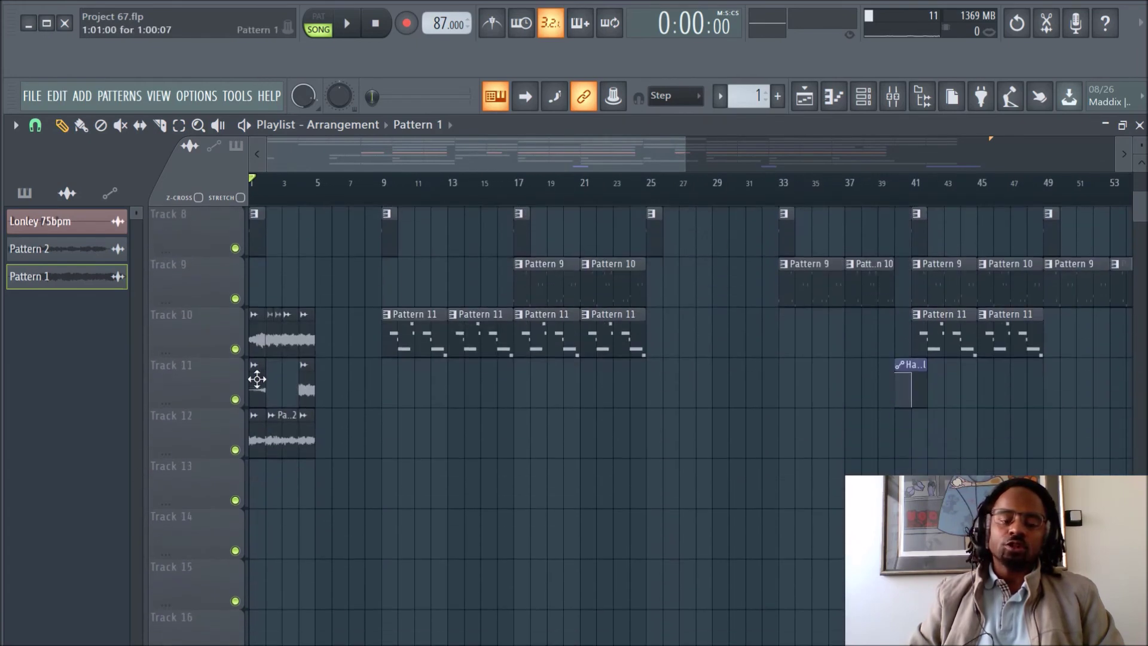
{"action": "scroll", "coordinate": [589, 287], "scroll_direction": "up", "scroll_amount": 4}
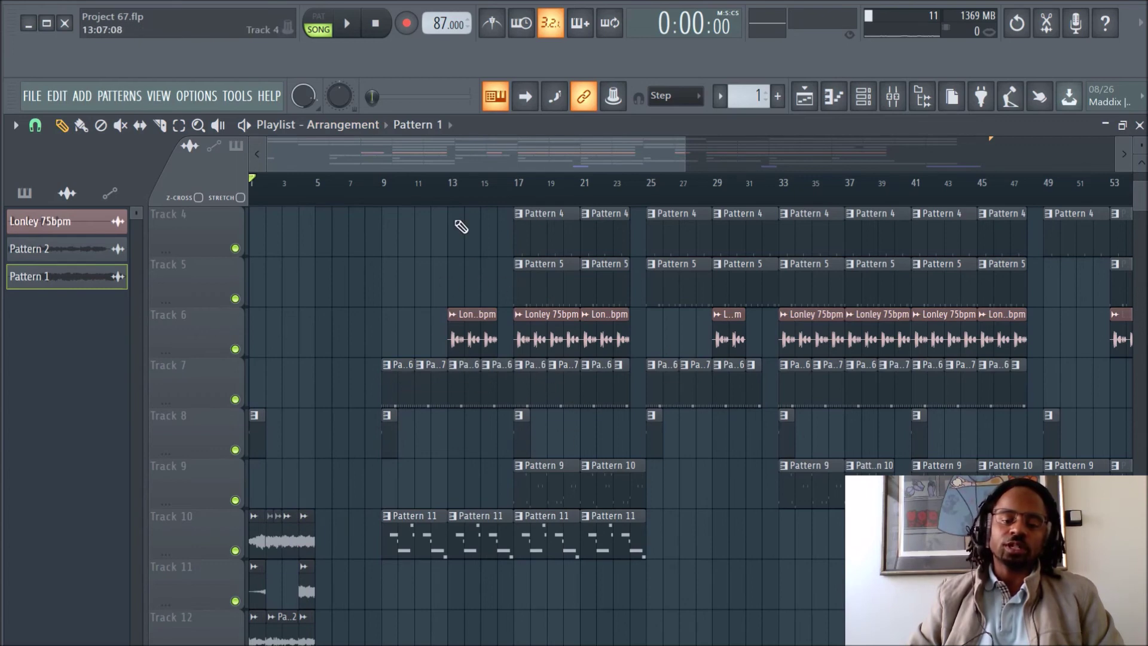
{"action": "scroll", "coordinate": [461, 186], "scroll_direction": "up", "scroll_amount": 3}
Bring the song's opening bars into view and review the arrangement with the new slices.
{"action": "left_click_drag", "start_coordinate": [444, 166], "coordinate": [296, 165]}
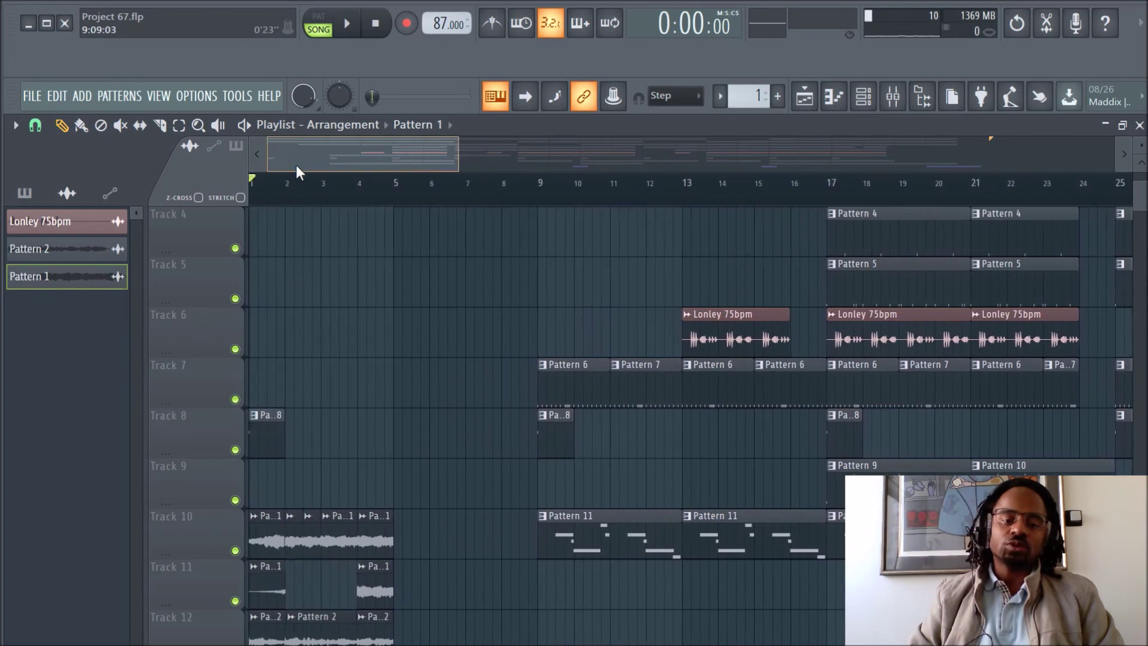
{"action": "scroll", "coordinate": [417, 357], "scroll_direction": "up", "scroll_amount": 3}
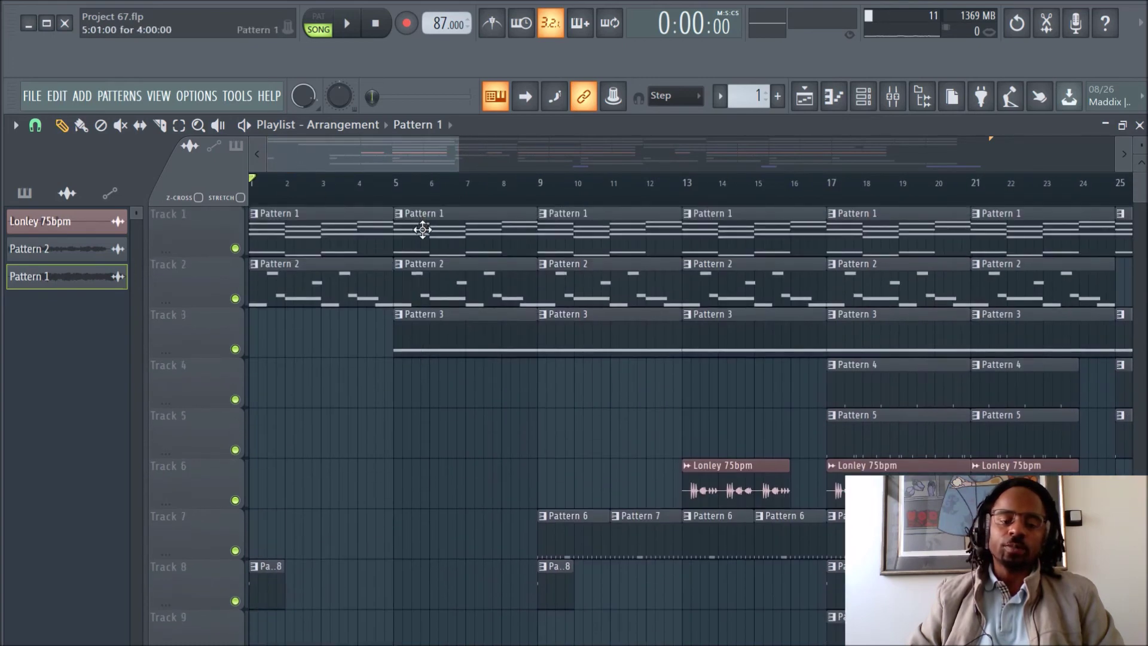
{"action": "scroll", "coordinate": [472, 371], "scroll_direction": "down", "scroll_amount": 4}
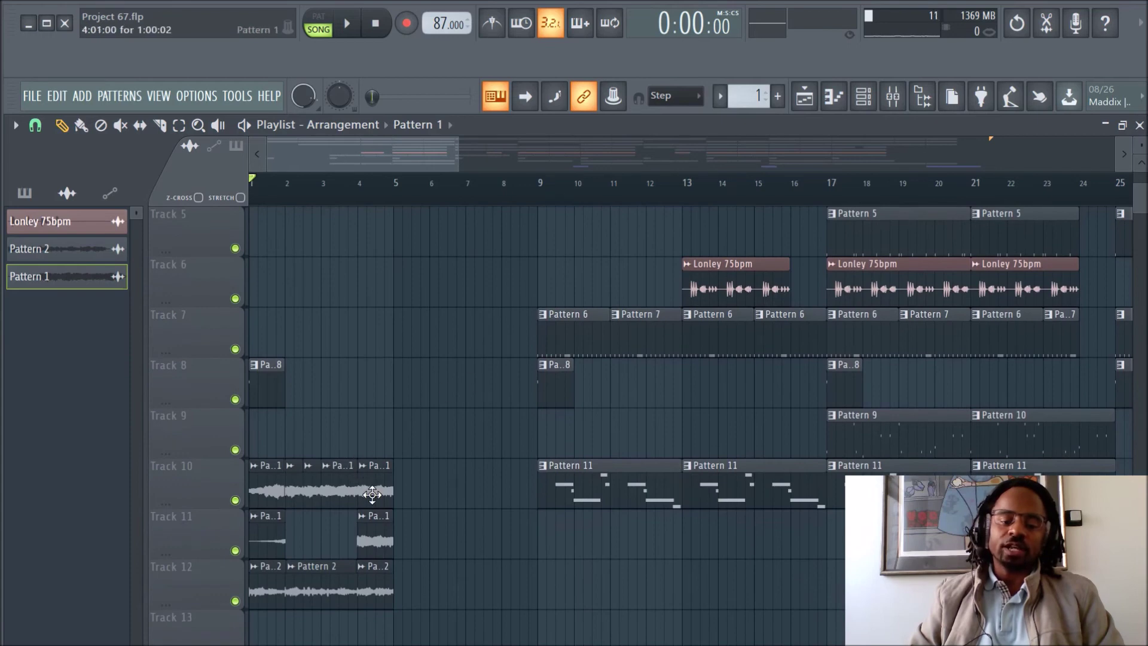
{"action": "scroll", "coordinate": [471, 346], "scroll_direction": "up", "scroll_amount": 4}
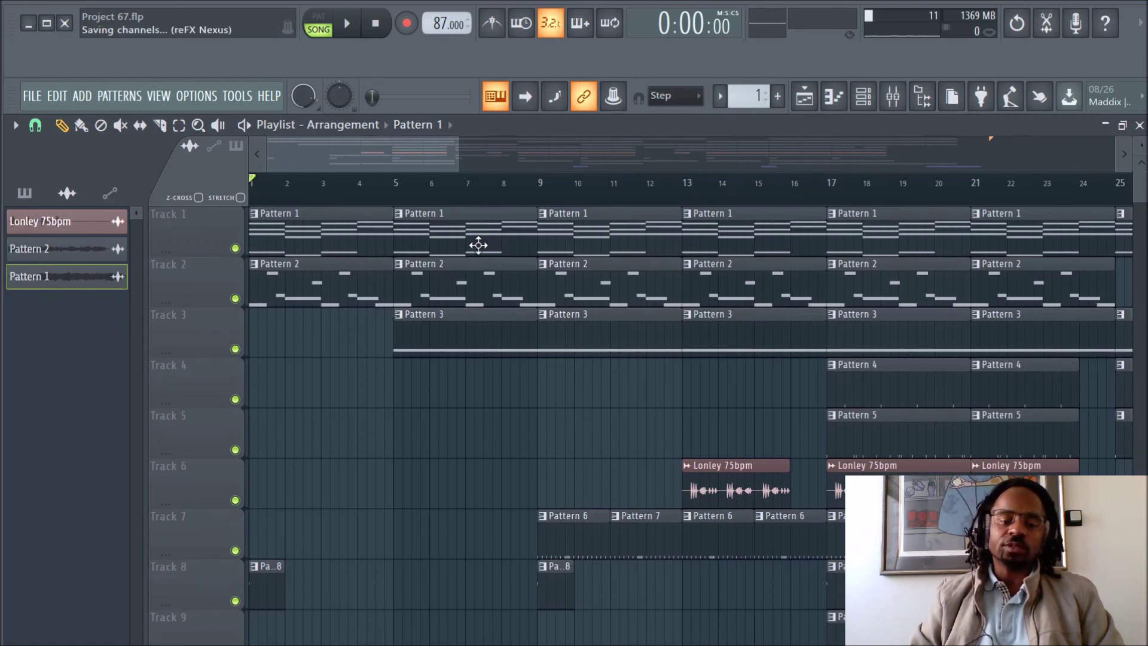
{"action": "scroll", "coordinate": [443, 410], "scroll_direction": "down", "scroll_amount": 5}
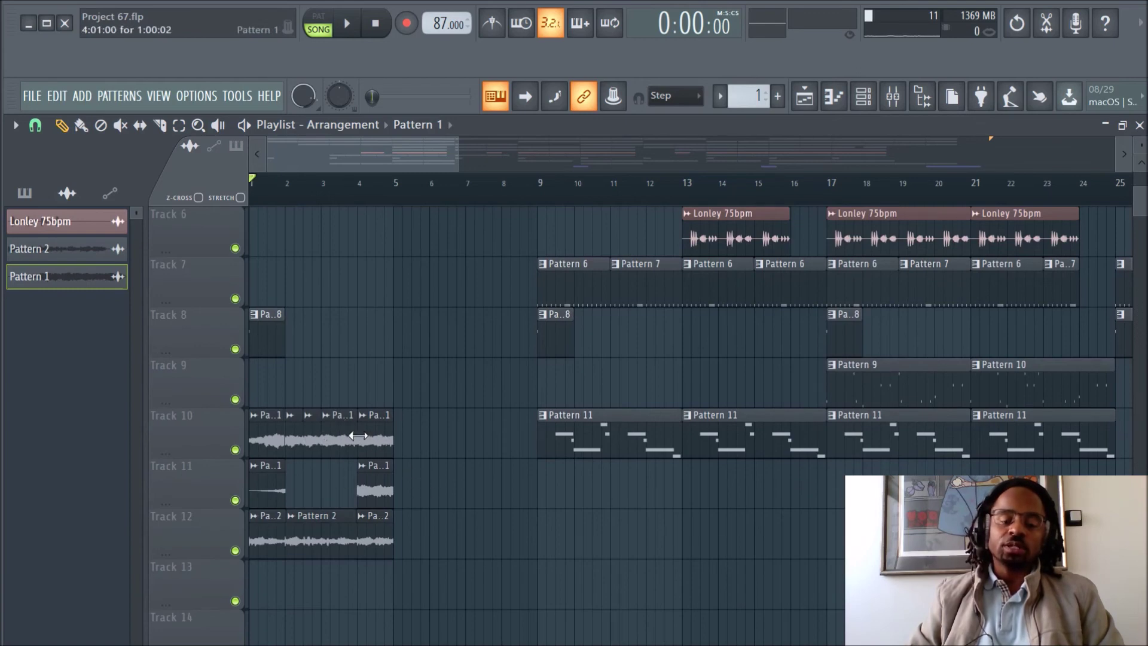
{"action": "scroll", "coordinate": [440, 419], "scroll_direction": "up", "scroll_amount": 2}
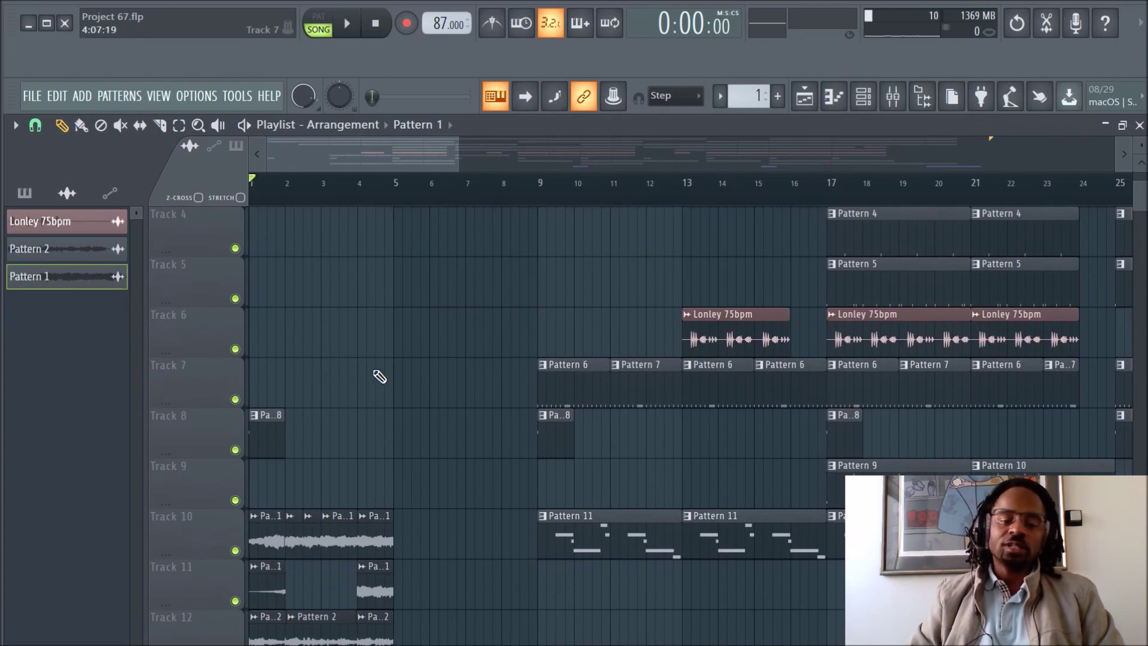
{"action": "scroll", "coordinate": [385, 382], "scroll_direction": "up", "scroll_amount": 3}
{"action": "scroll", "coordinate": [364, 323], "scroll_direction": "down", "scroll_amount": 5}
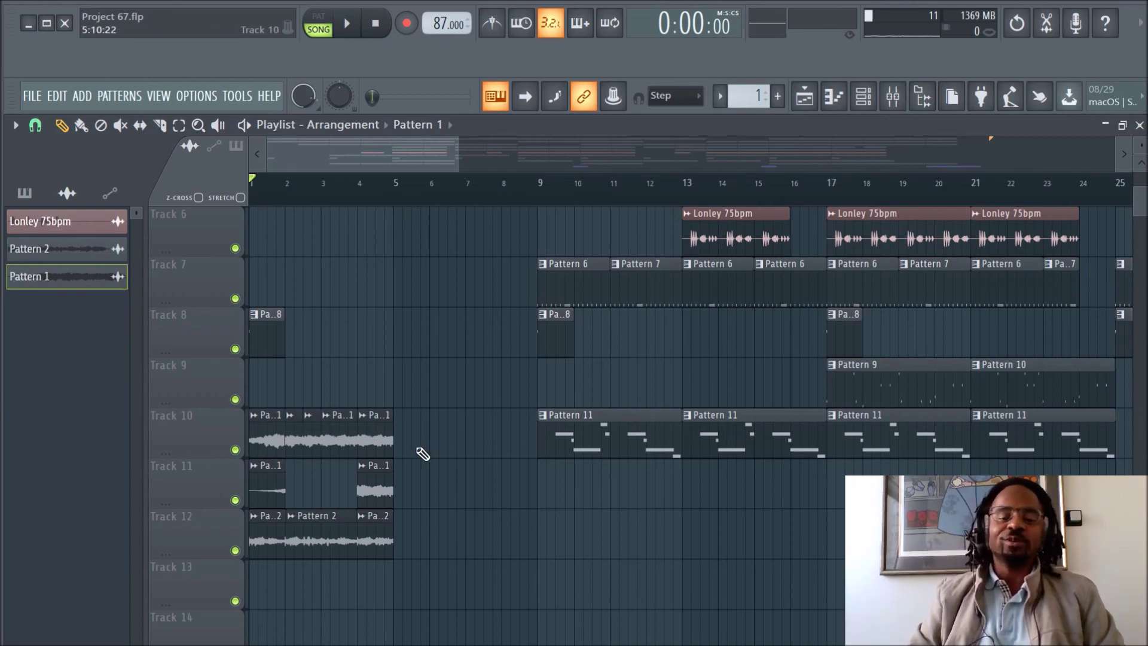
Zoom the playlist out to bars 1–53 and switch the picker panel to list Patterns 1–11.
{"action": "scroll", "coordinate": [454, 199], "scroll_direction": "down", "scroll_amount": 2}
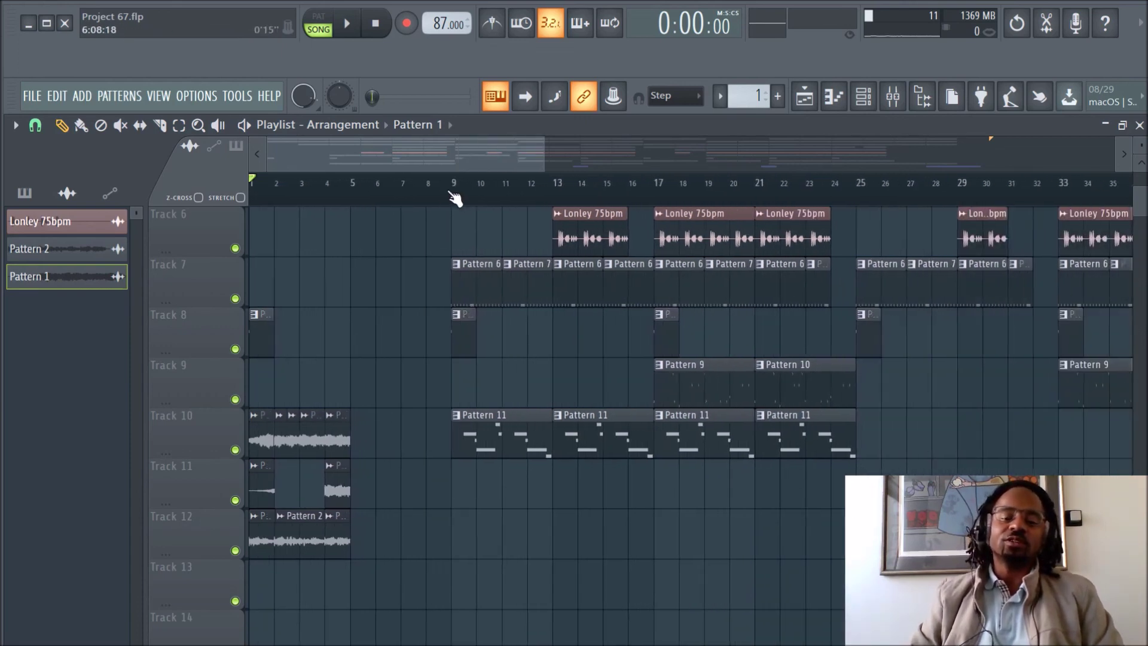
{"action": "scroll", "coordinate": [632, 478], "scroll_direction": "up", "scroll_amount": 4}
{"action": "scroll", "coordinate": [629, 475], "scroll_direction": "up", "scroll_amount": 1}
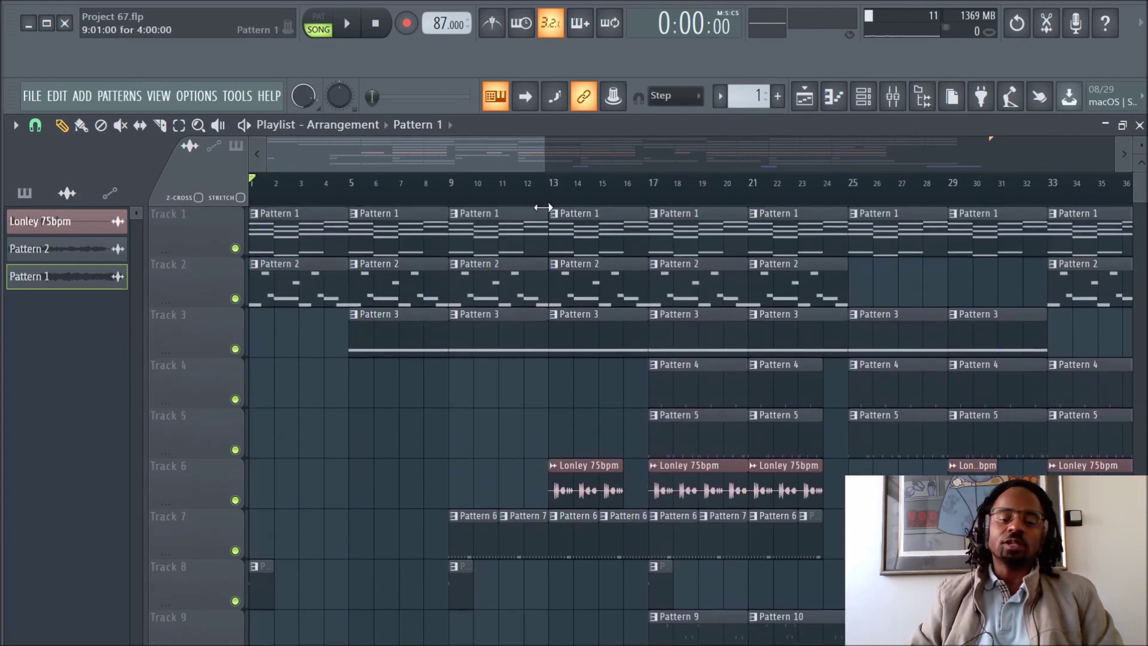
{"action": "scroll", "coordinate": [549, 197], "scroll_direction": "down", "scroll_amount": 2}
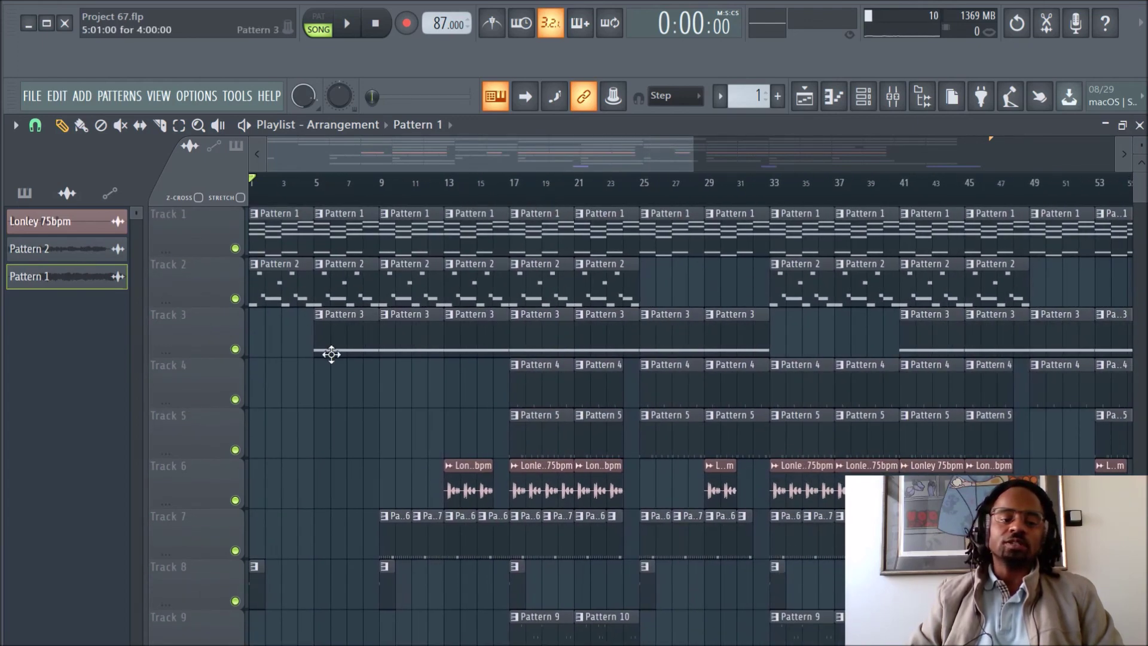
{"action": "left_click", "coordinate": [356, 245]}
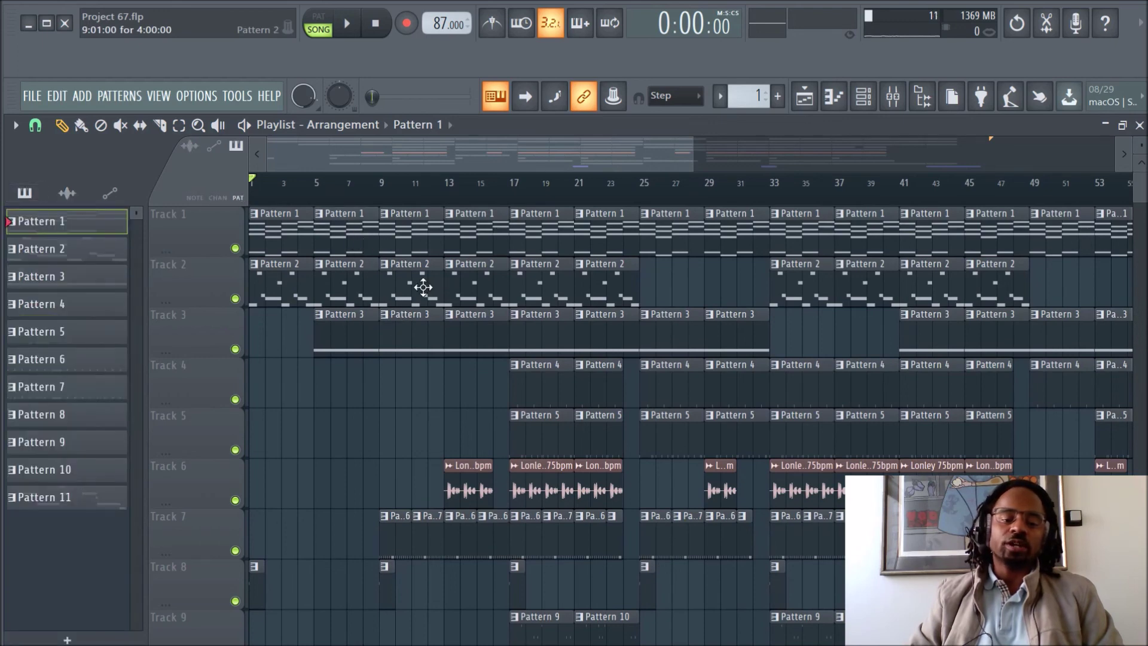
Make Pattern 5 current and open its Render as audio clip settings from the PATTERNS menu.
{"action": "key", "text": "KP_Add"}
{"action": "key", "text": "KP_Add"}
{"action": "left_click", "coordinate": [95, 345]}
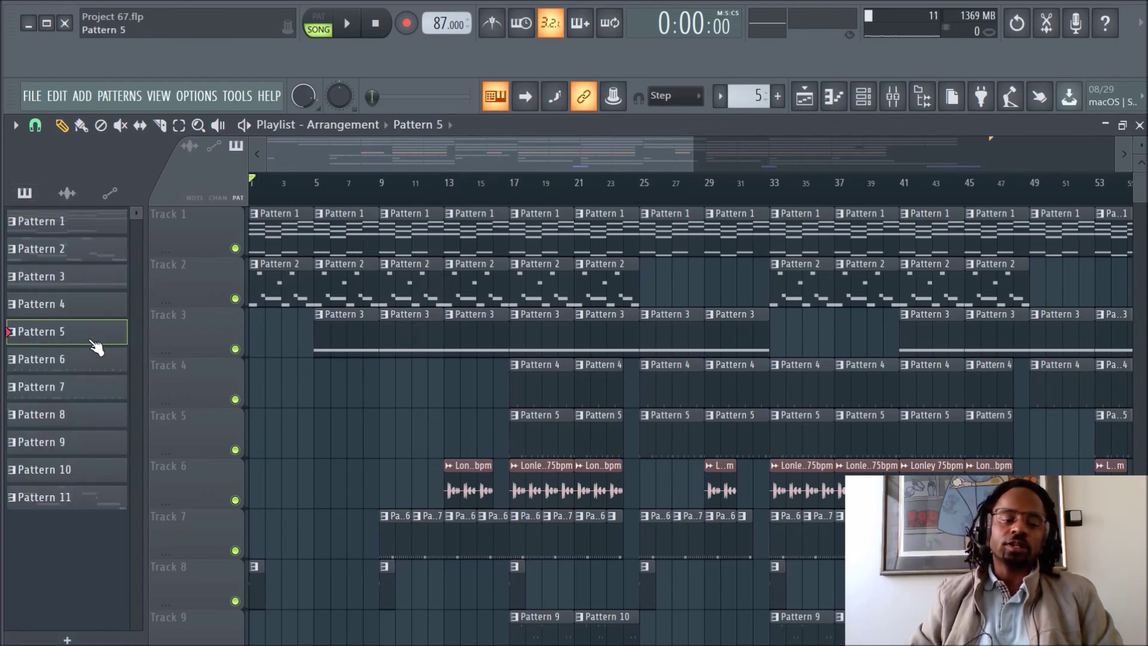
{"action": "left_click", "coordinate": [135, 97]}
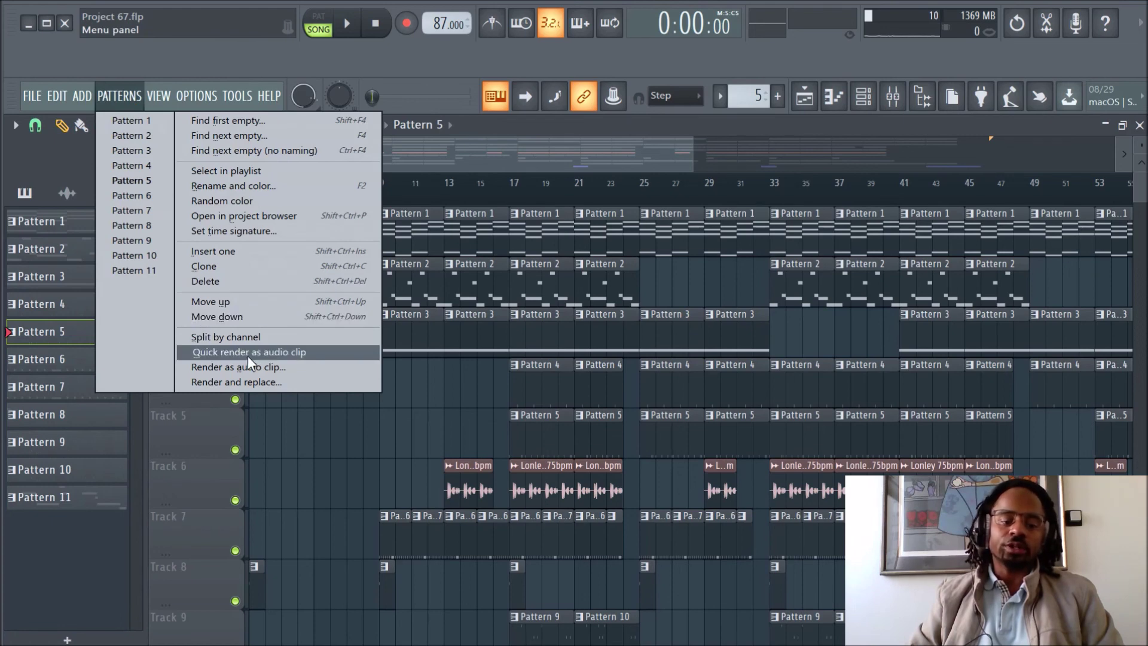
{"action": "left_click", "coordinate": [275, 371]}
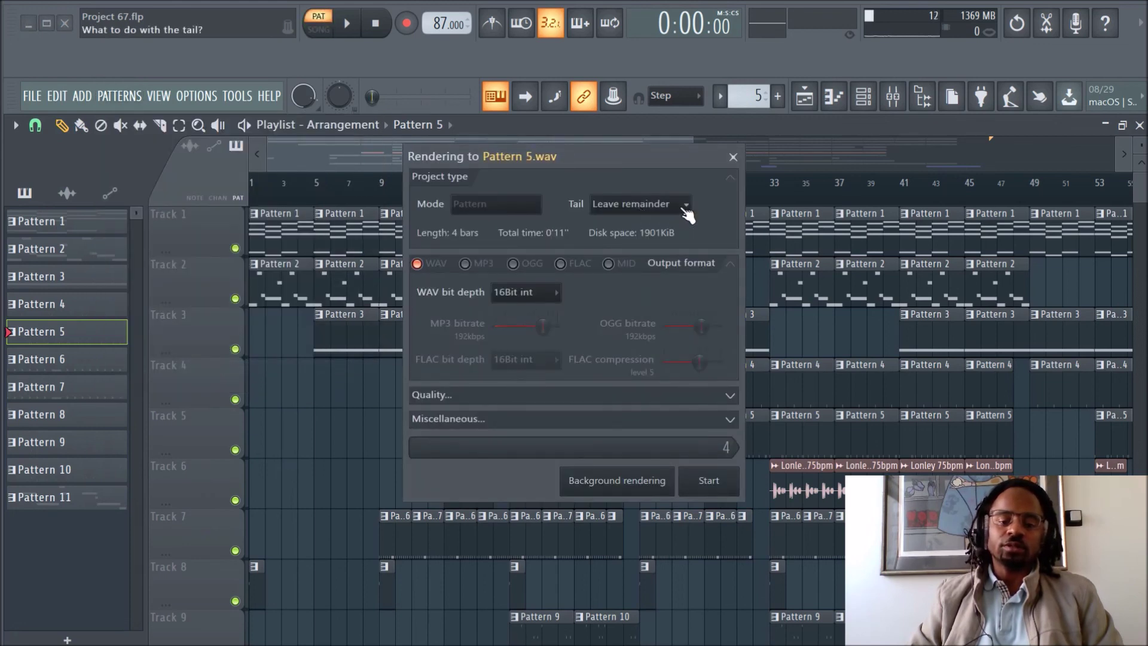
Keep the Tail option on Leave remainder, then cancel the Pattern 5 render.
{"action": "left_click", "coordinate": [685, 205]}
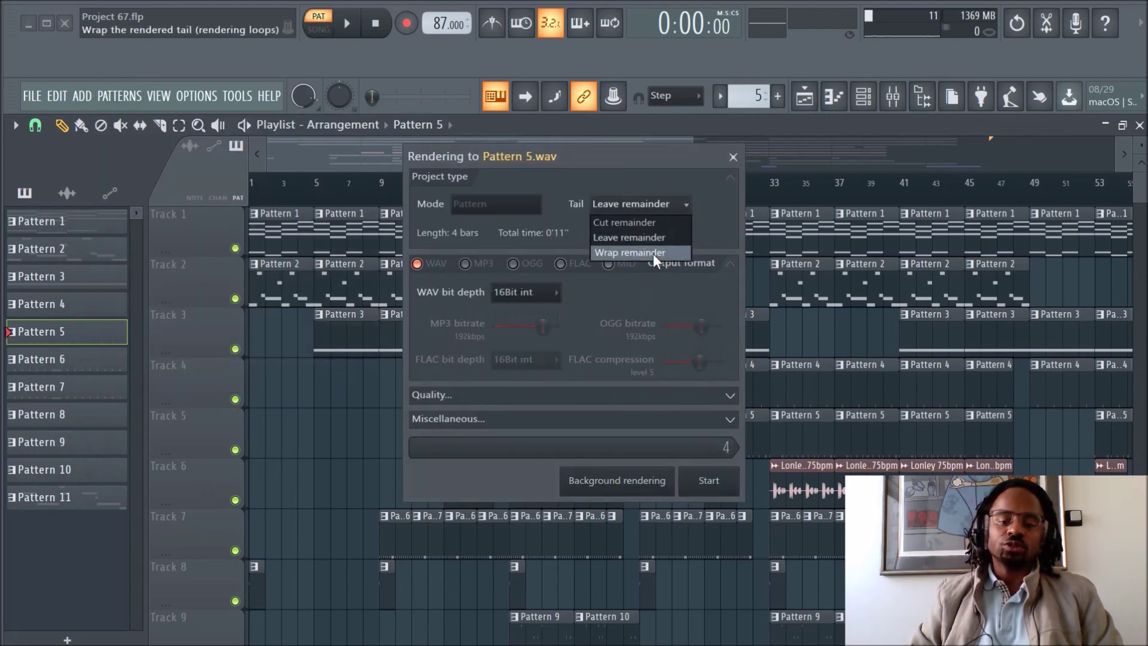
{"action": "left_click", "coordinate": [658, 199]}
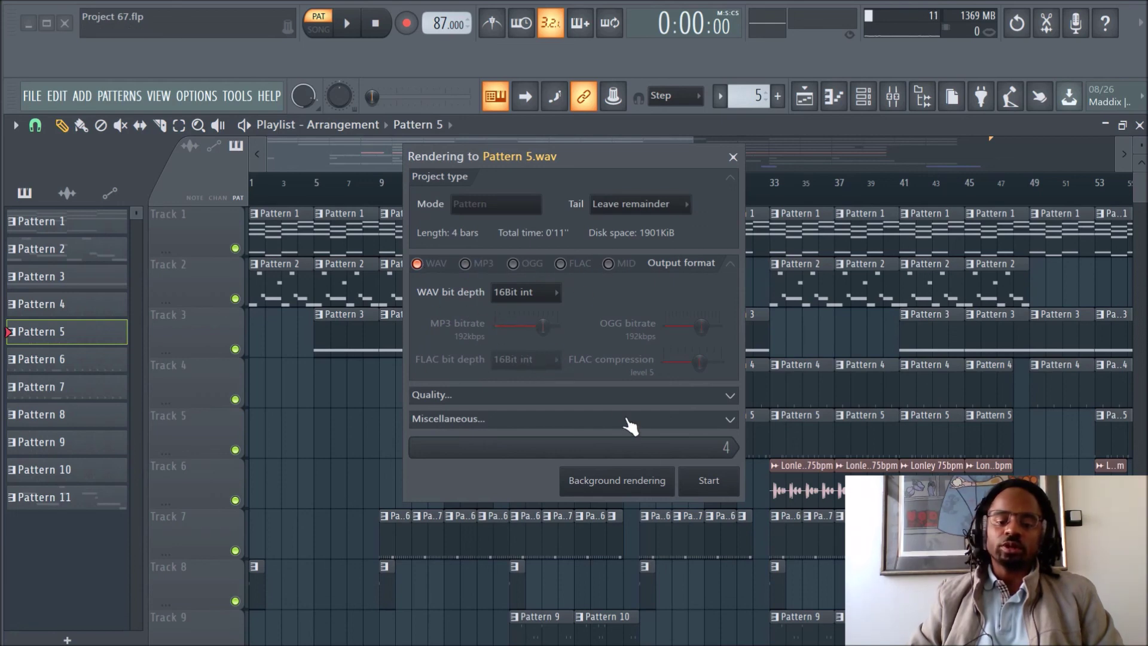
{"action": "left_click", "coordinate": [733, 156]}
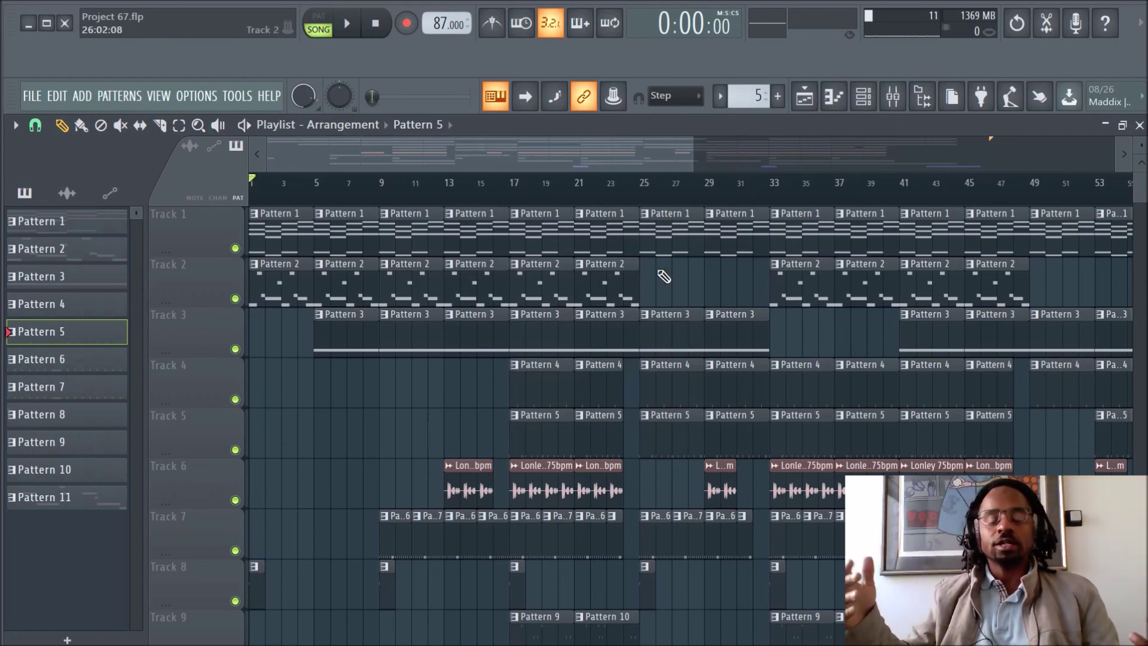